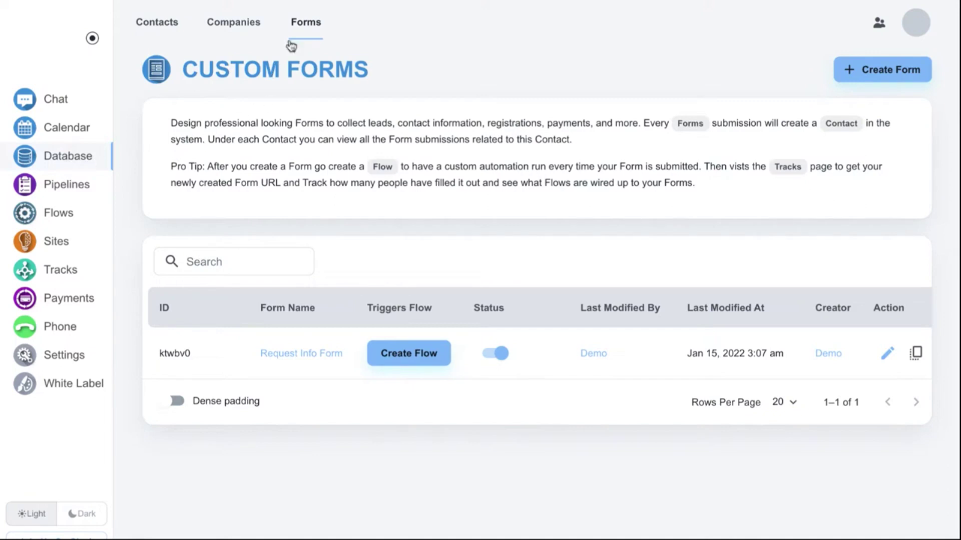
# Create a new custom form as a multi-page wizard and add two pages, Page 2 and Page 3
pyautogui.click(875, 74)
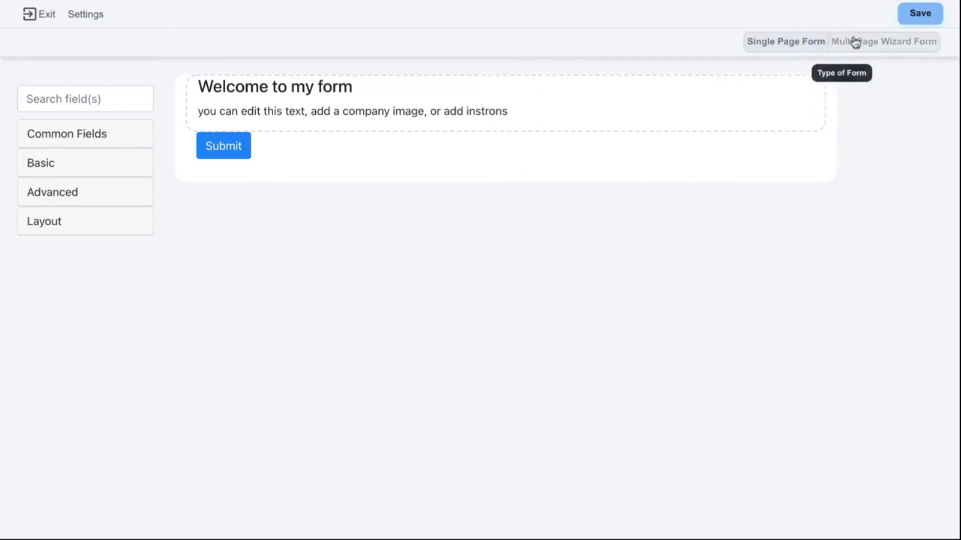
pyautogui.click(904, 49)
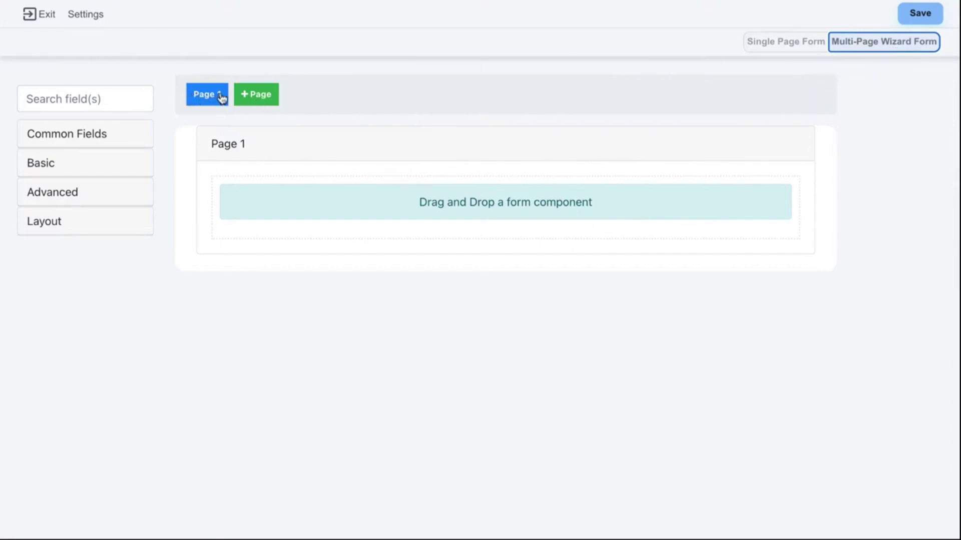
pyautogui.click(256, 98)
pyautogui.click(298, 98)
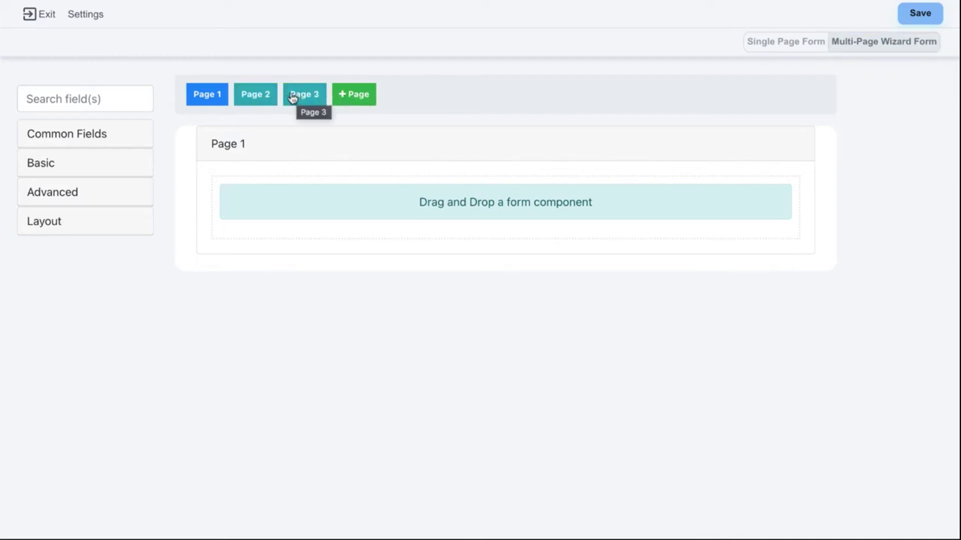
pyautogui.click(258, 100)
pyautogui.click(218, 99)
pyautogui.click(266, 99)
pyautogui.click(296, 98)
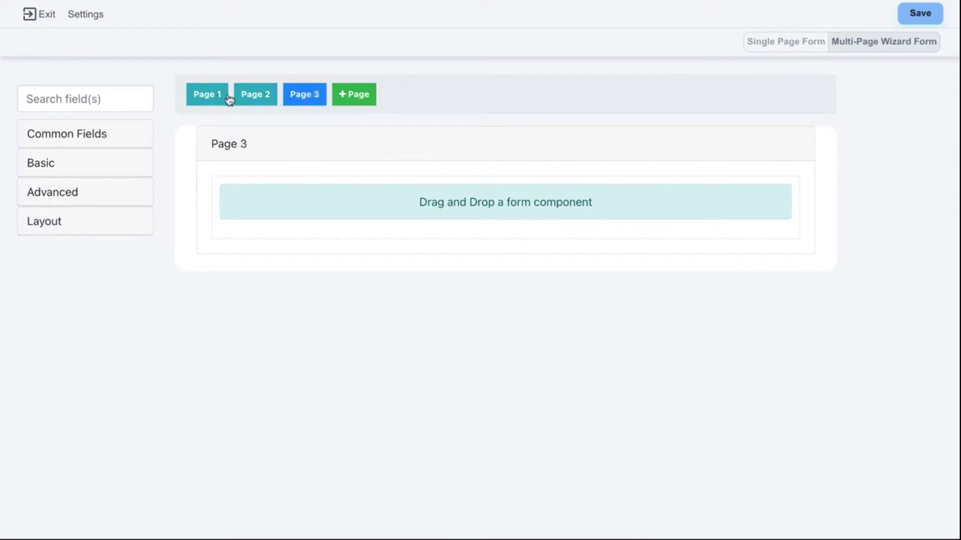
# Title the first wizard page "Personal Info" and set its first breadcrumb type to Progress Bar
pyautogui.click(202, 98)
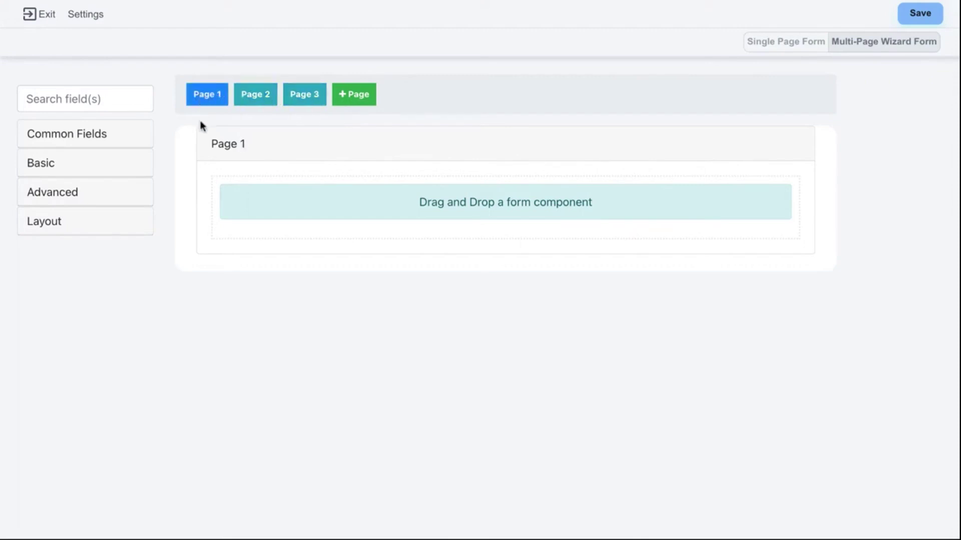
pyautogui.moveTo(214, 143)
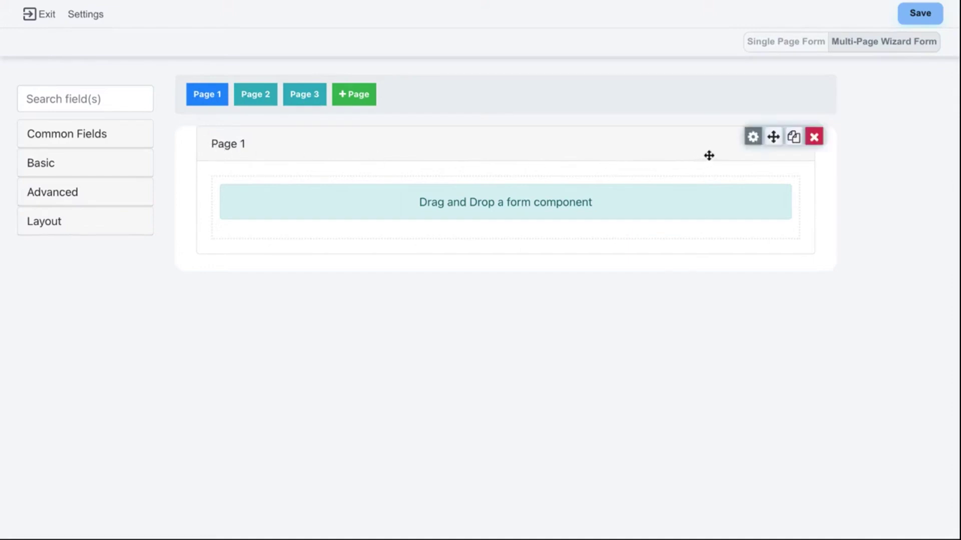
pyautogui.click(752, 137)
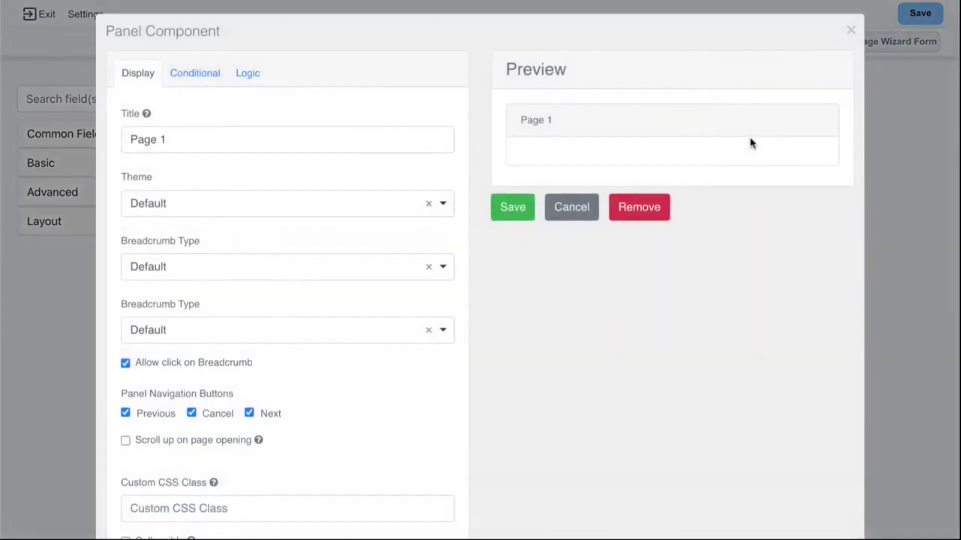
pyautogui.click(216, 137)
pyautogui.moveTo(216, 137); pyautogui.dragTo(130, 138)
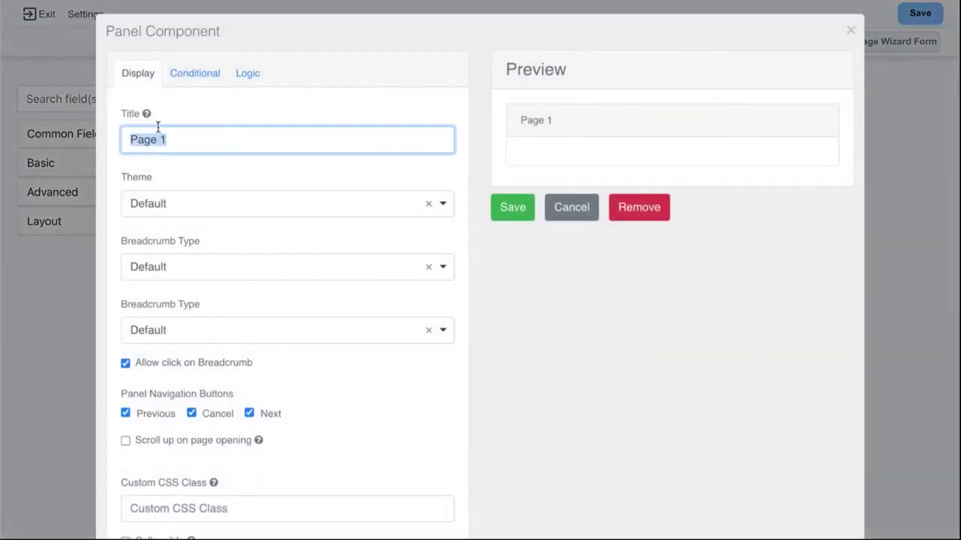
pyautogui.write('Personal Info')
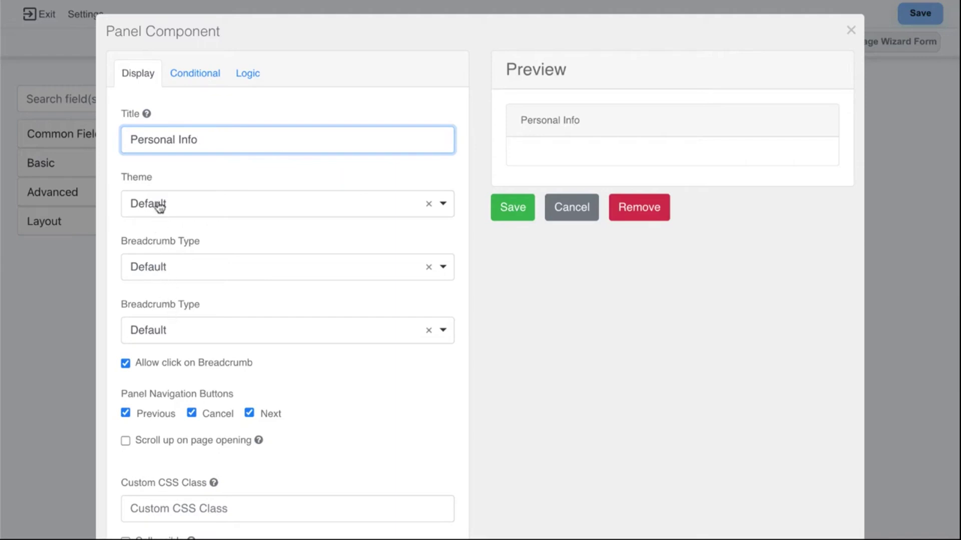
pyautogui.click(190, 270)
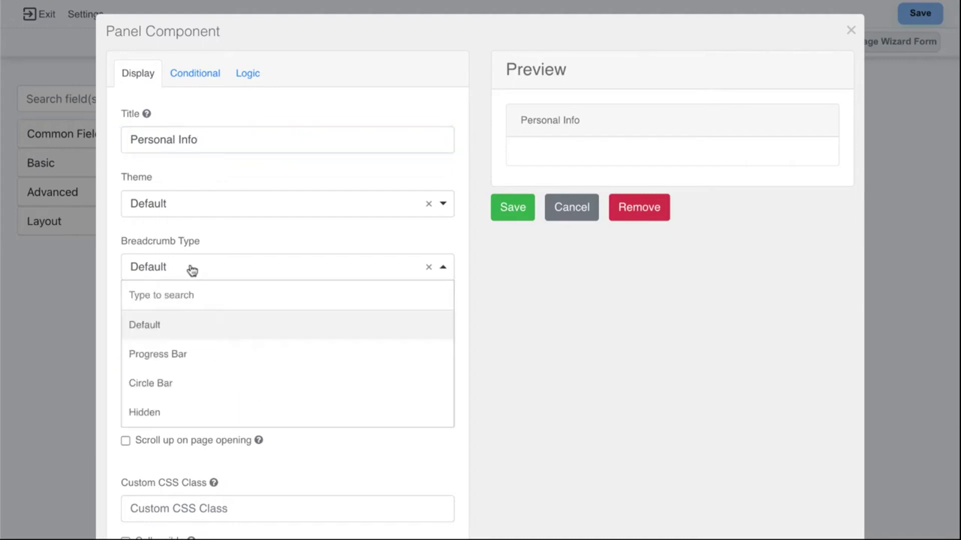
pyautogui.click(180, 354)
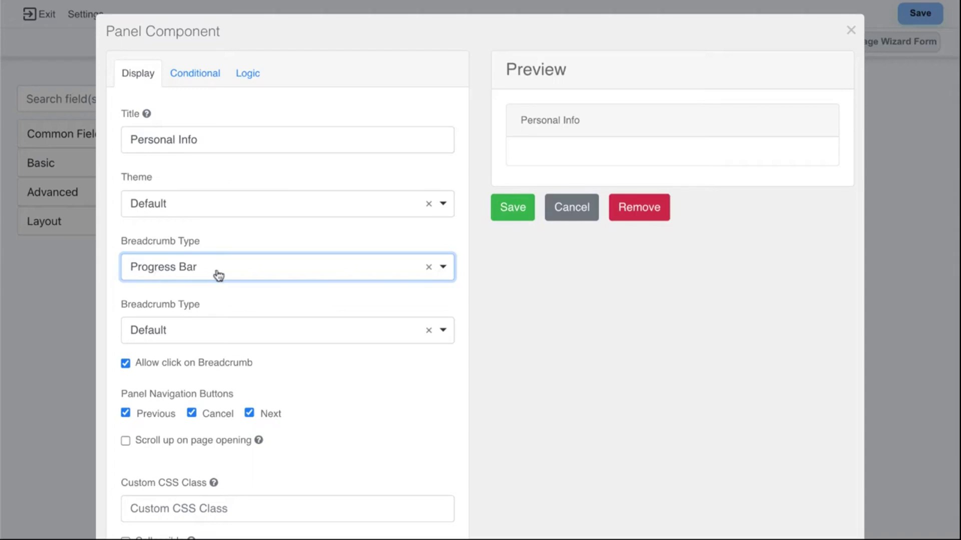
# Disable breadcrumb clicking and the Previous and Cancel navigation buttons for the Personal Info page, and save its settings
pyautogui.click(126, 364)
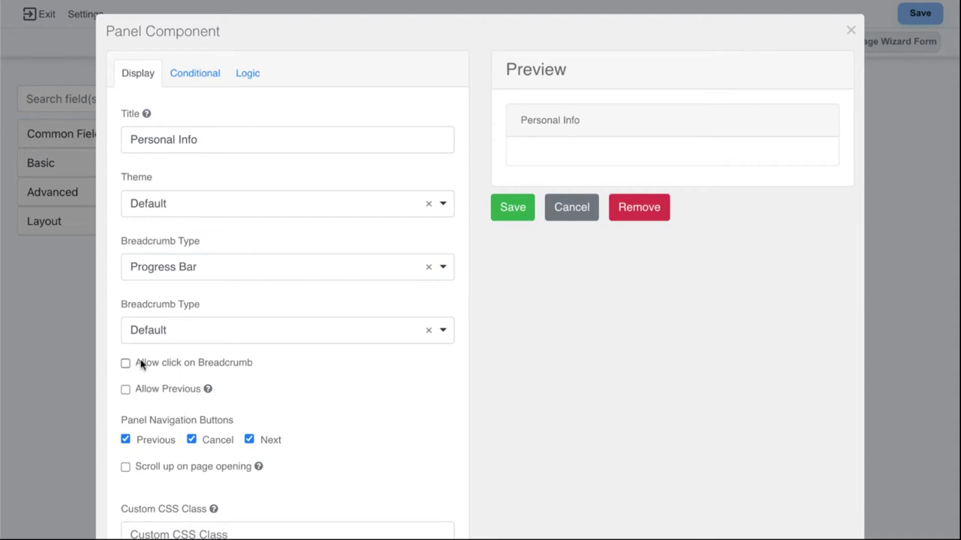
pyautogui.click(126, 440)
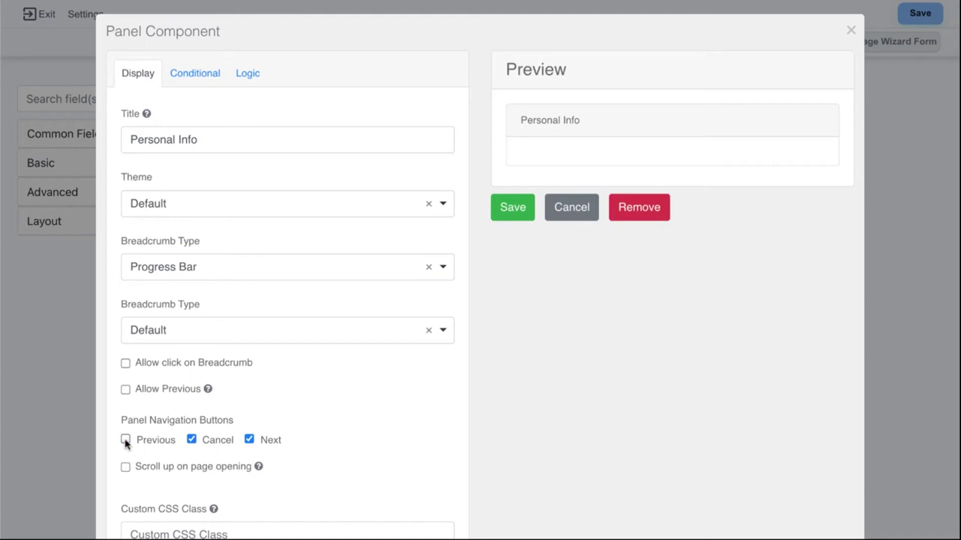
pyautogui.click(191, 440)
pyautogui.click(501, 210)
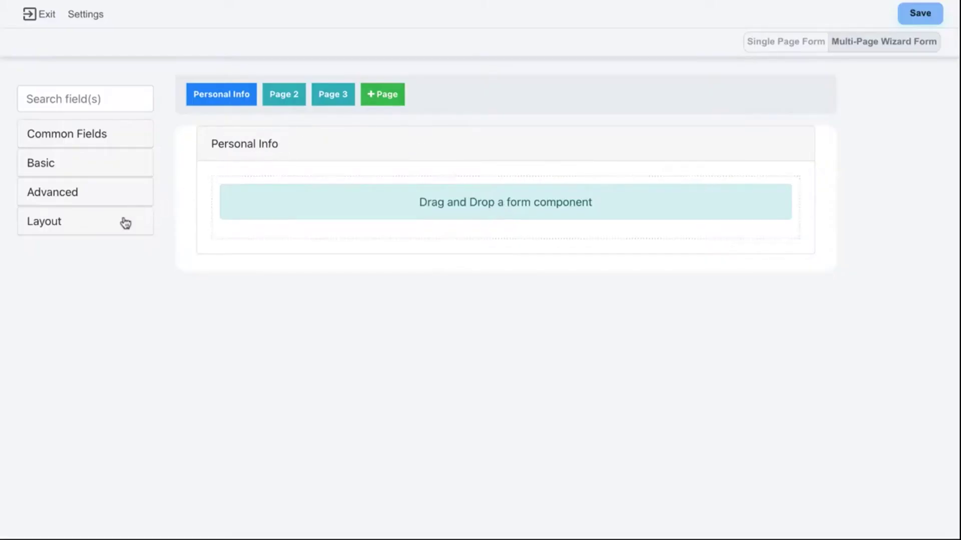
# Add a two-column layout to the Personal Info page with First Name in the left column and Last Name in the right
pyautogui.click(124, 223)
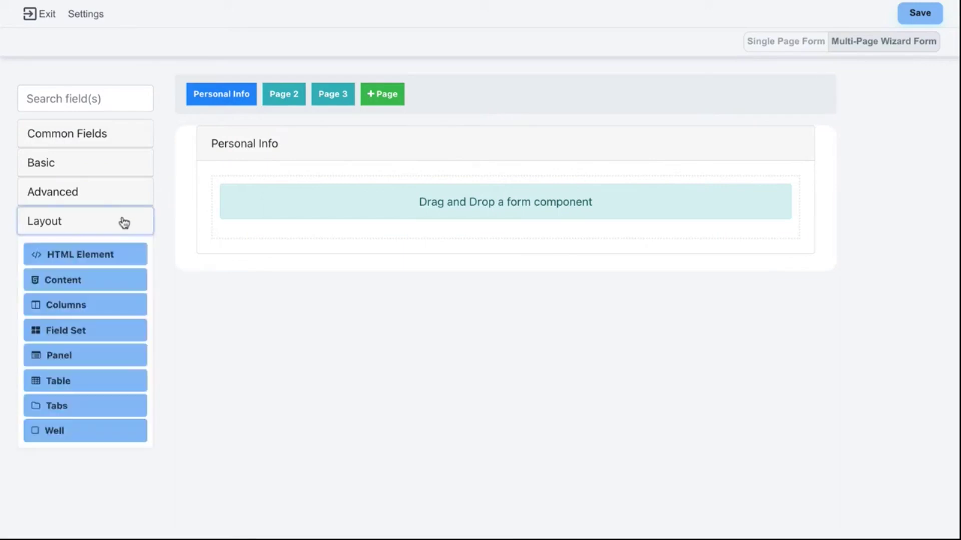
pyautogui.moveTo(82, 307); pyautogui.dragTo(301, 191)
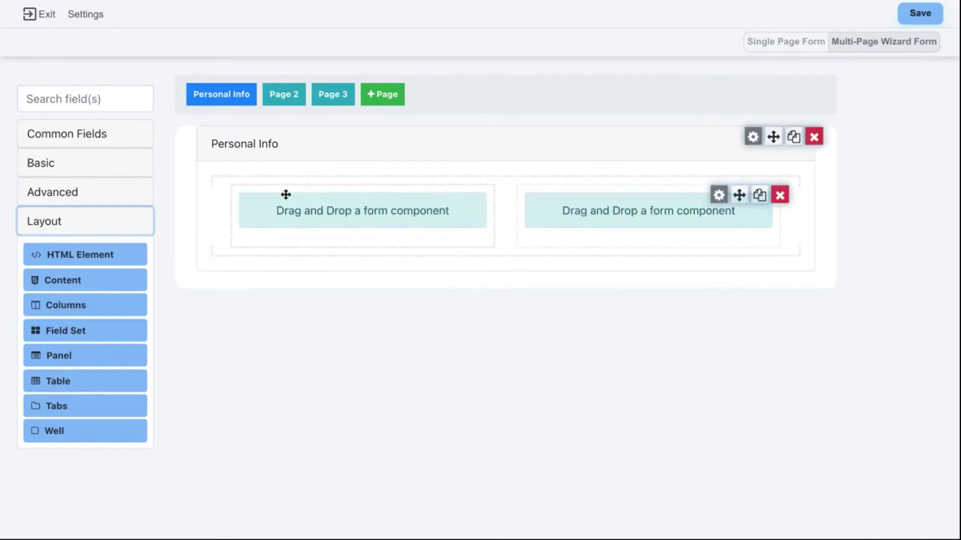
pyautogui.click(130, 142)
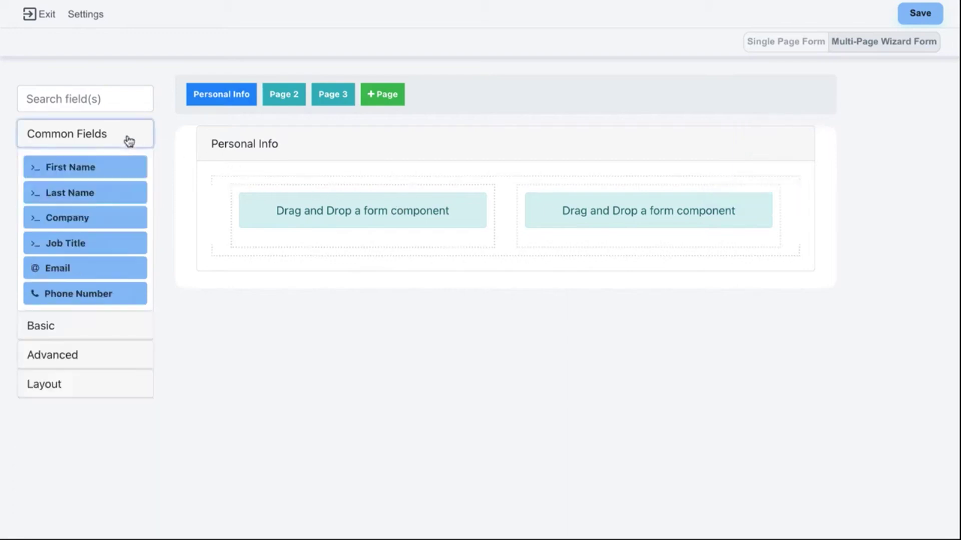
pyautogui.moveTo(116, 167); pyautogui.dragTo(345, 217)
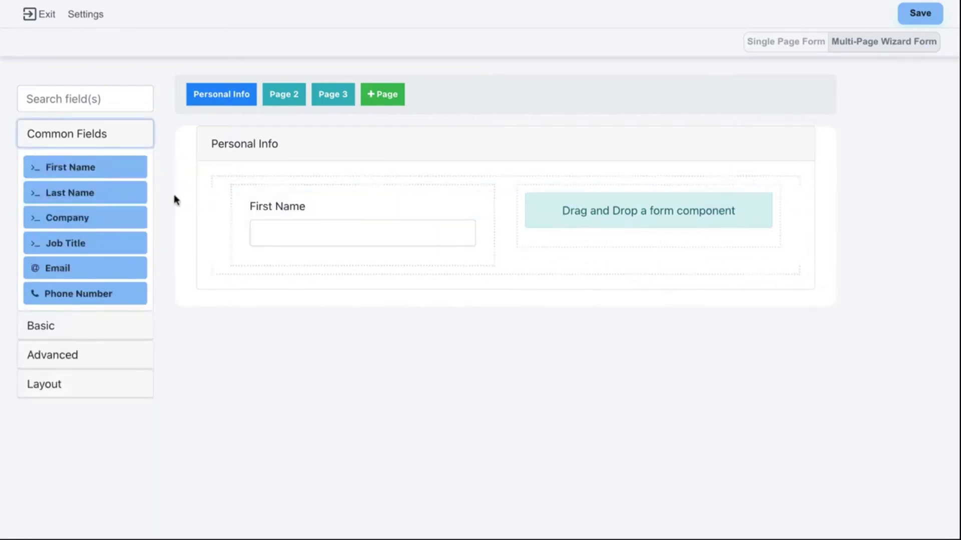
pyautogui.moveTo(120, 197); pyautogui.dragTo(576, 213)
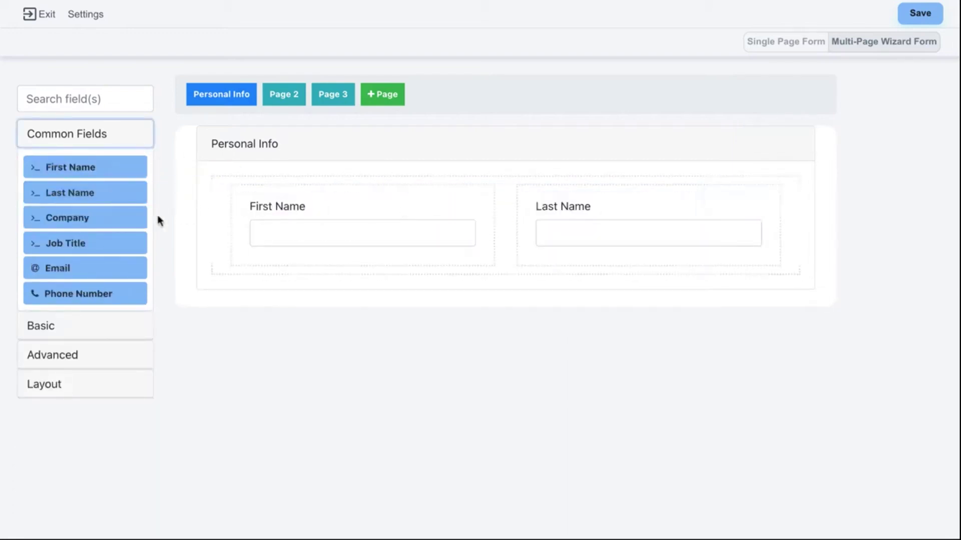
pyautogui.moveTo(85, 273); pyautogui.dragTo(318, 278)
pyautogui.moveTo(109, 300); pyautogui.dragTo(645, 300)
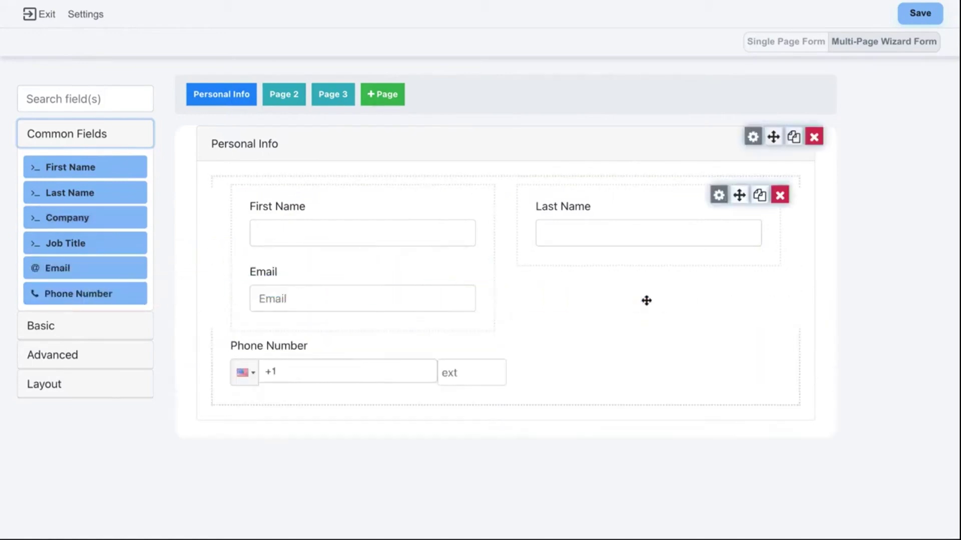
pyautogui.moveTo(345, 340); pyautogui.dragTo(633, 256)
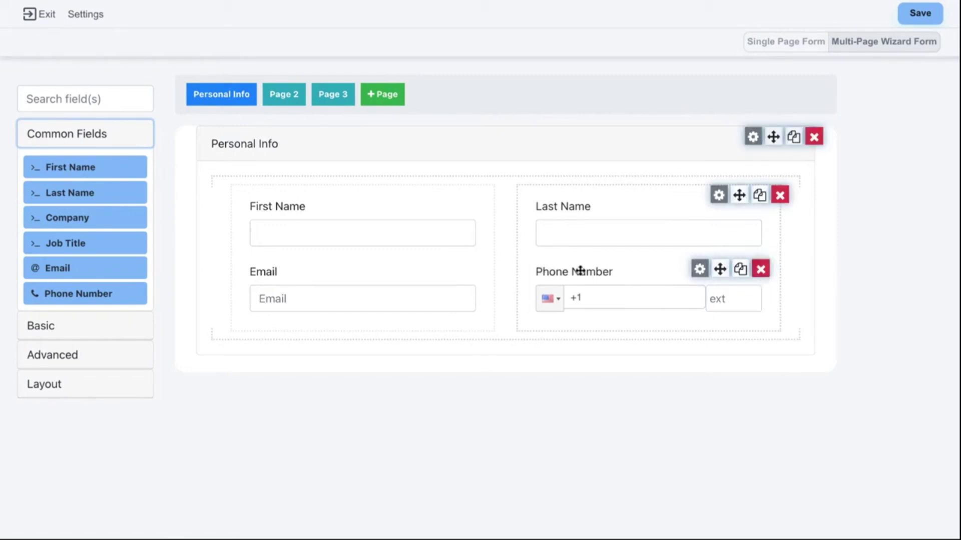
pyautogui.click(760, 269)
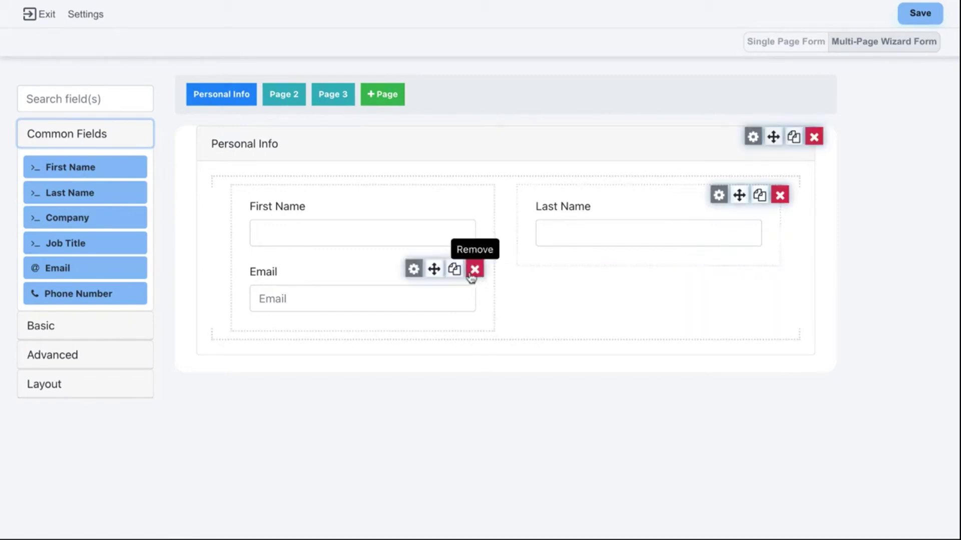
pyautogui.click(474, 270)
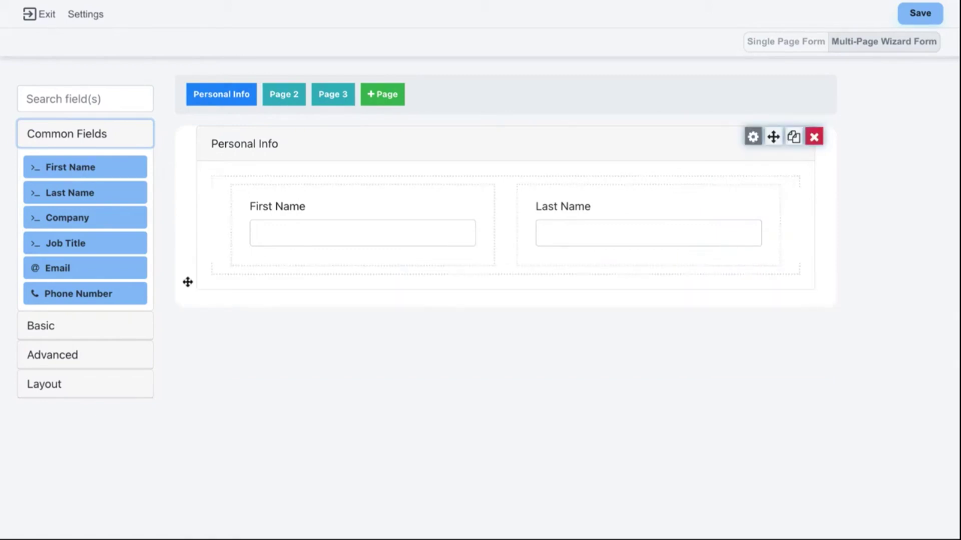
# Add a second two-column layout below the name fields, with Email in the left column and Phone Number in the right
pyautogui.click(95, 384)
pyautogui.moveTo(113, 307); pyautogui.dragTo(428, 268)
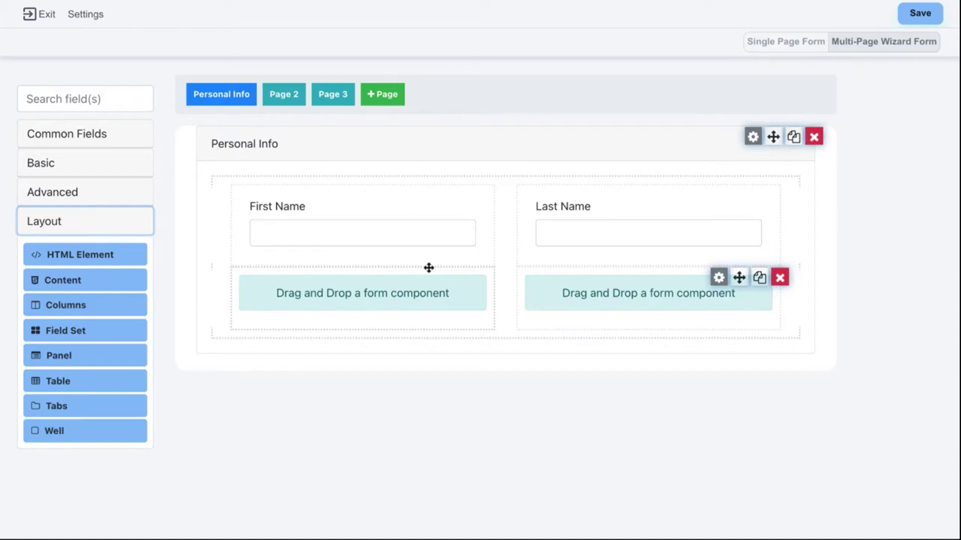
pyautogui.click(81, 140)
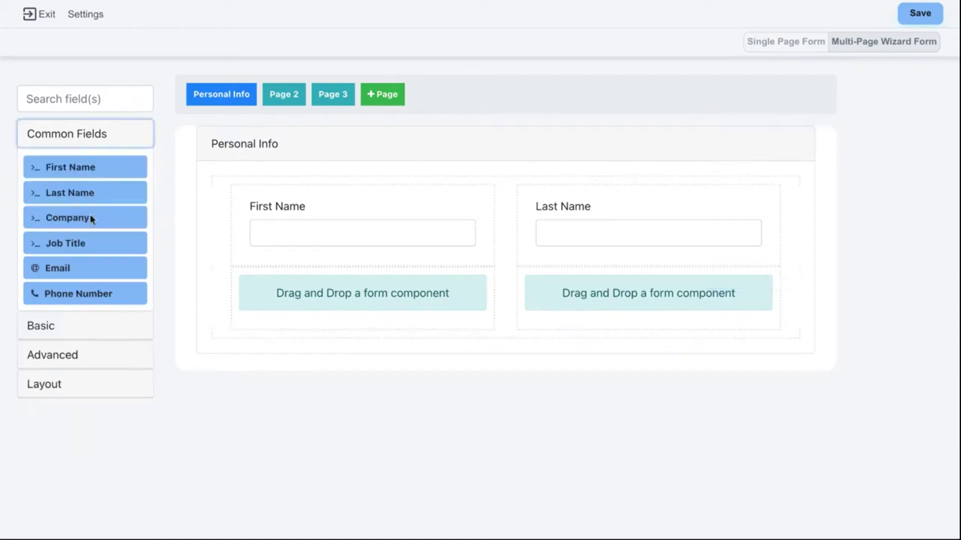
pyautogui.moveTo(92, 276); pyautogui.dragTo(323, 301)
pyautogui.moveTo(126, 293); pyautogui.dragTo(635, 302)
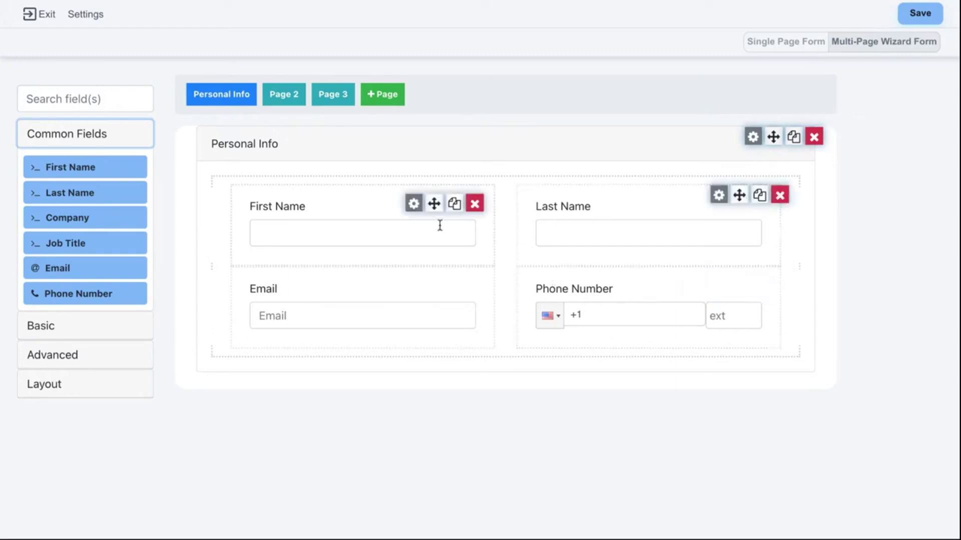
# Make the First Name field required in its validation settings and save the field
pyautogui.click(413, 205)
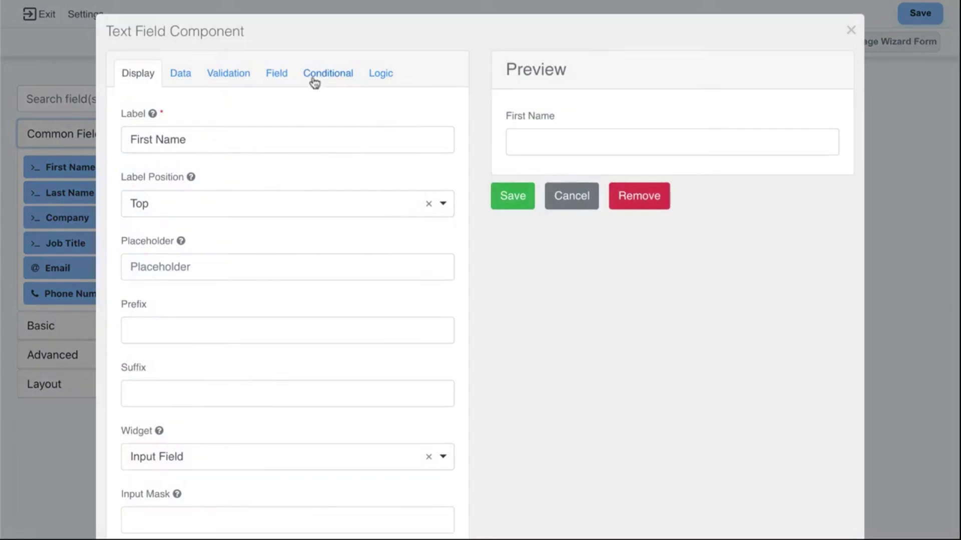
pyautogui.click(236, 73)
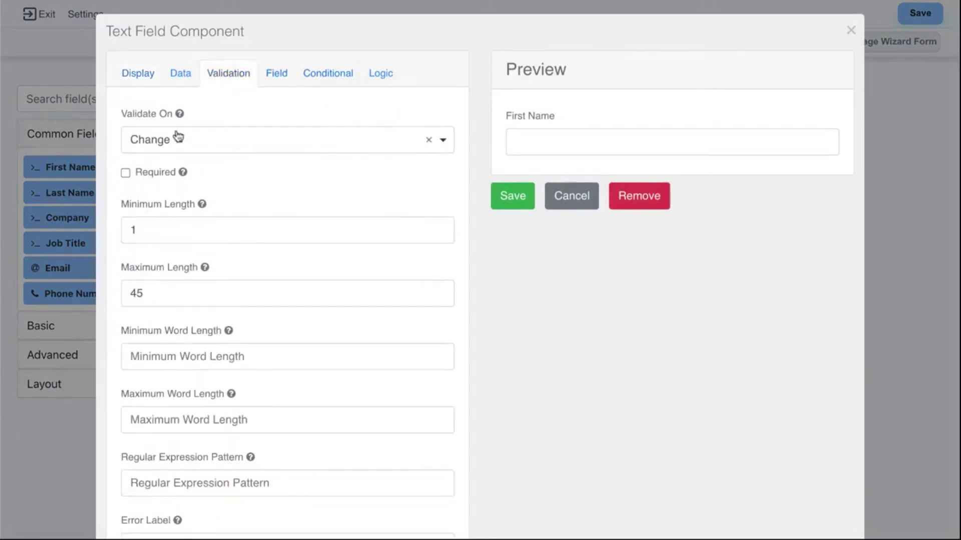
pyautogui.click(126, 173)
pyautogui.click(513, 199)
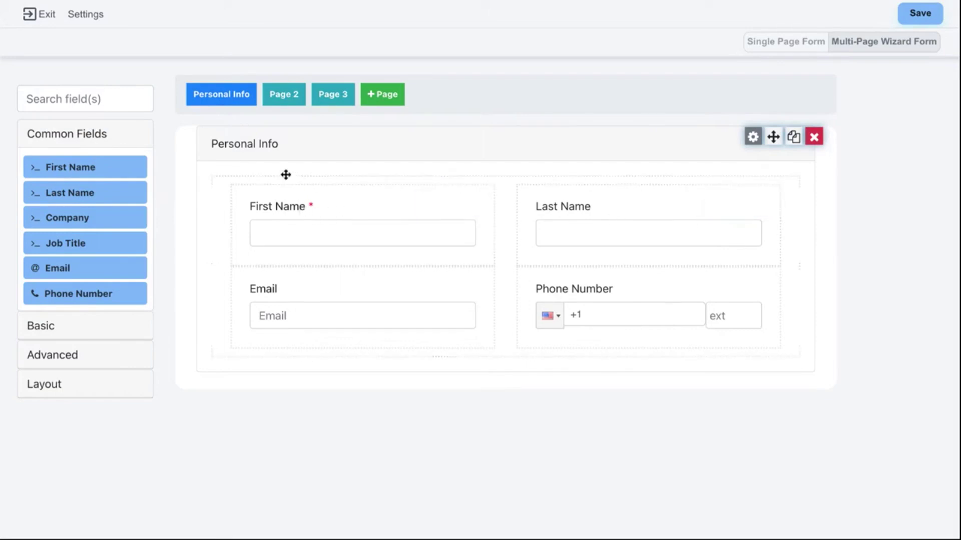
# Retitle Page 2 as Questions and set its first Breadcrumb Type option to Progress Bar
pyautogui.click(279, 101)
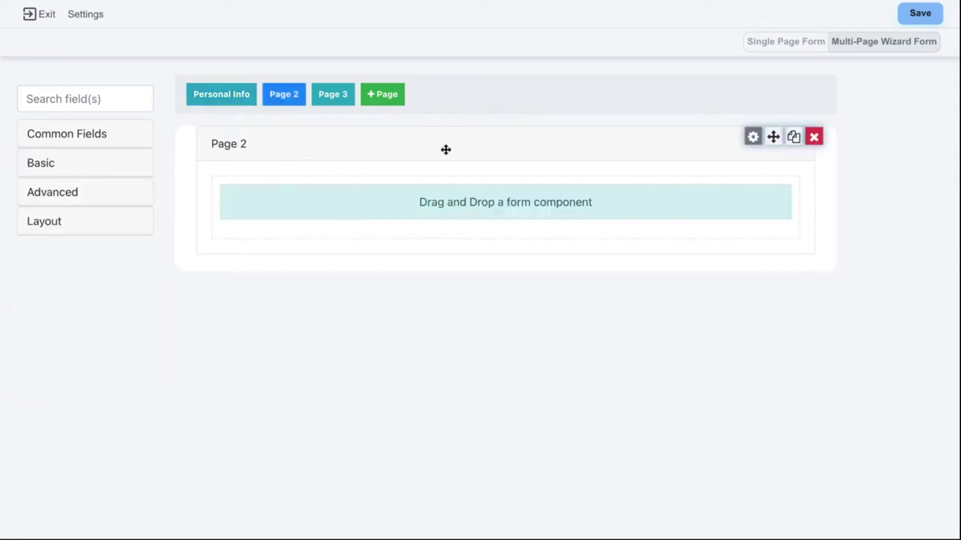
pyautogui.click(752, 137)
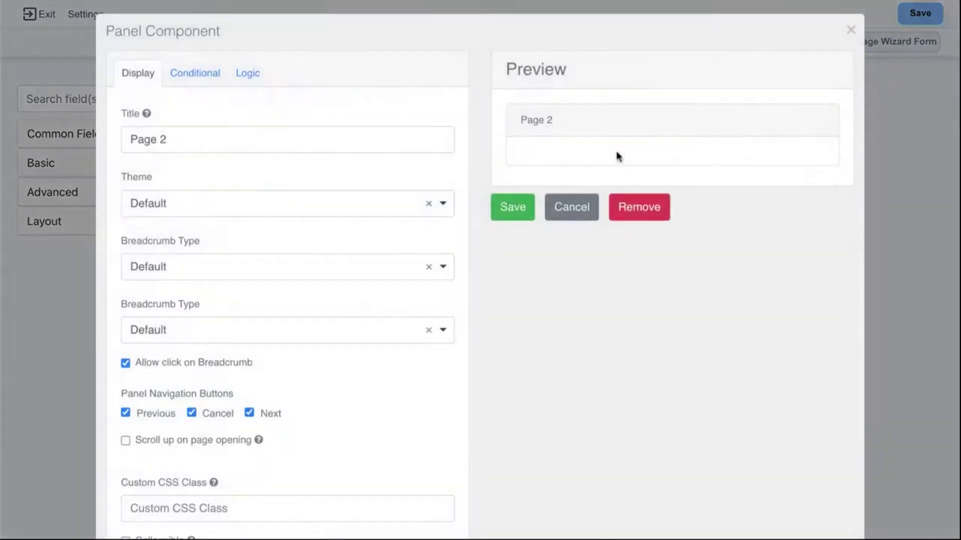
pyautogui.hotkey('ctrl', 'a')
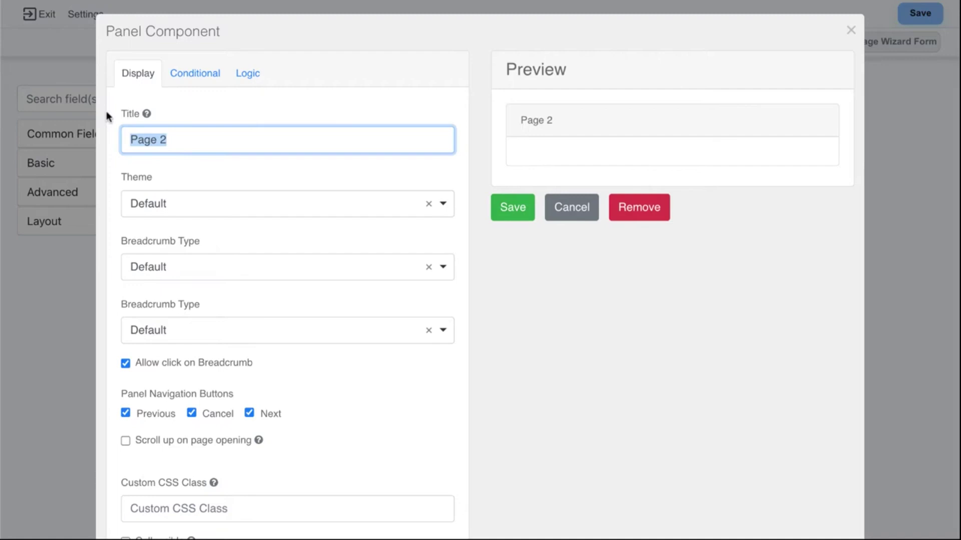
pyautogui.write('Questions')
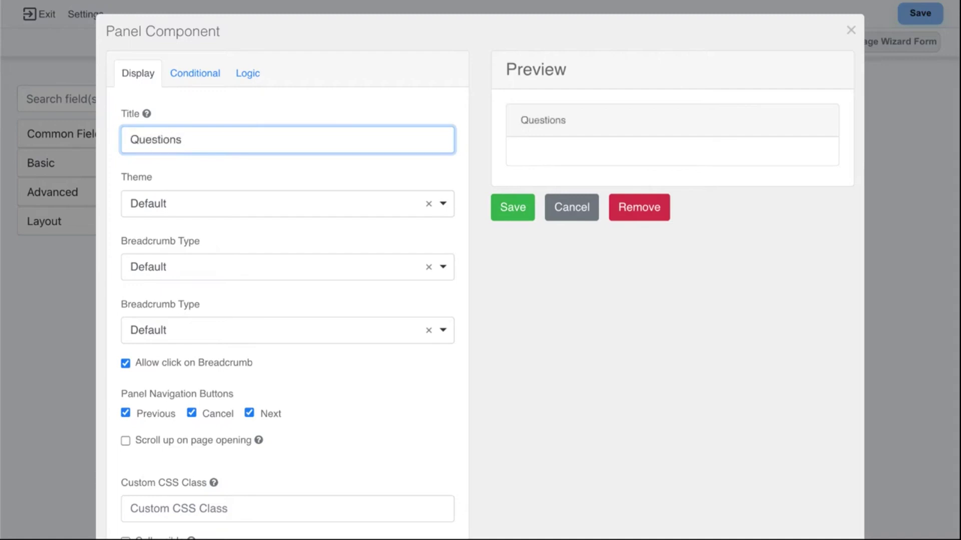
pyautogui.scroll(-1, 161, 159)
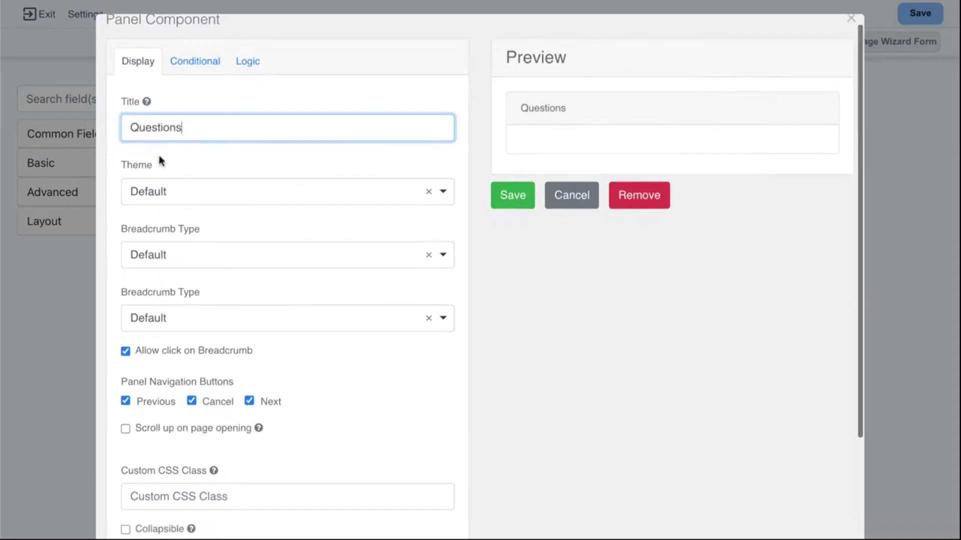
pyautogui.click(237, 255)
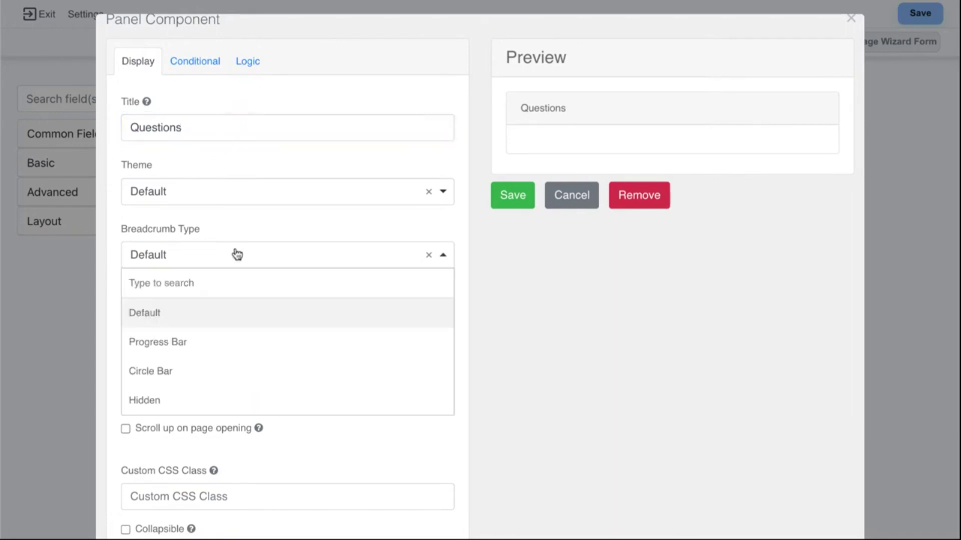
pyautogui.click(238, 338)
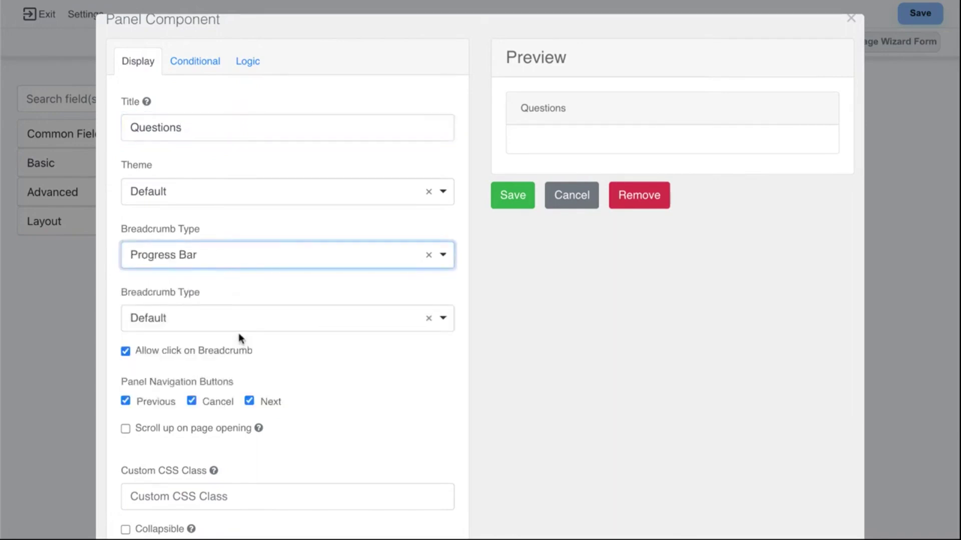
# Disable breadcrumb clicking and the Previous and Cancel navigation buttons for the Questions page, and save its settings
pyautogui.click(209, 353)
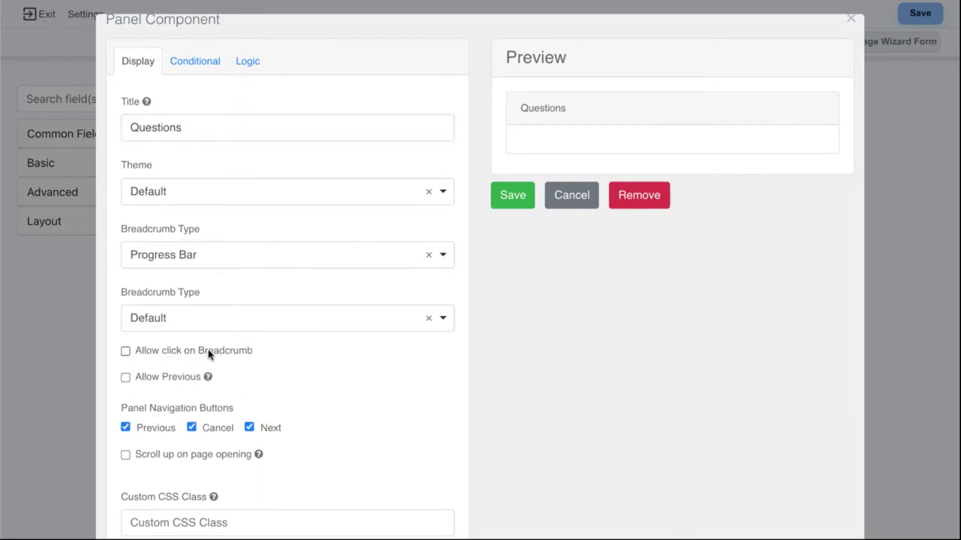
pyautogui.click(157, 428)
pyautogui.click(191, 429)
pyautogui.click(516, 194)
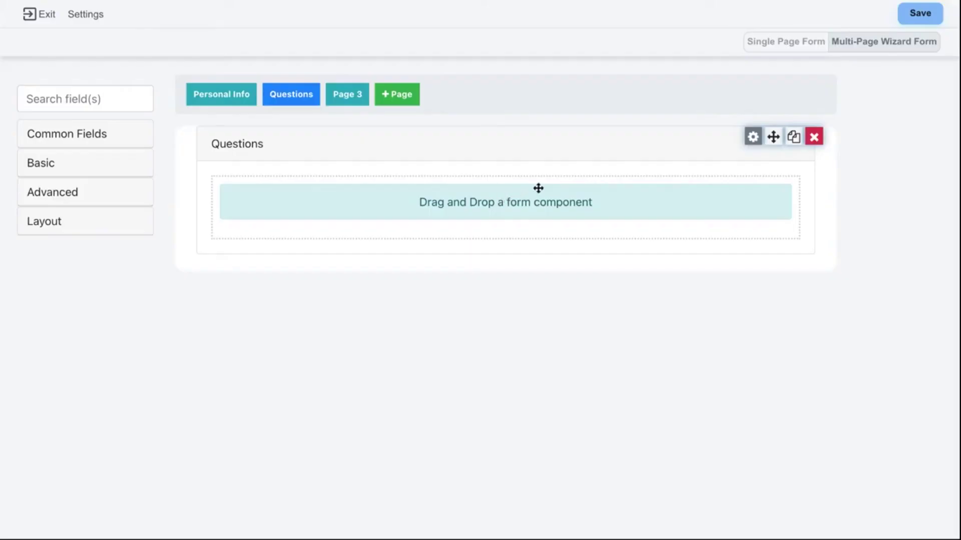
# Save the form with the name New Form and open its preview
pyautogui.click(917, 15)
pyautogui.click(361, 251)
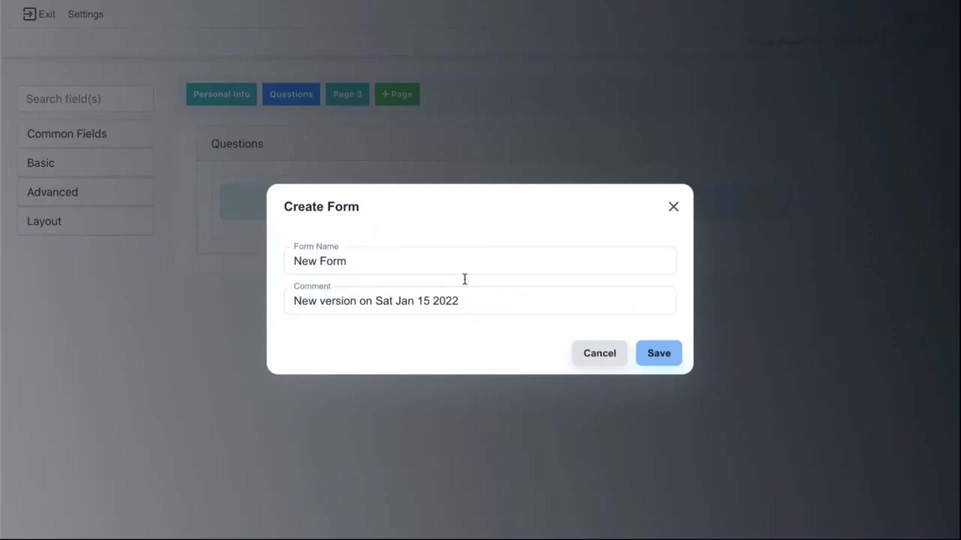
pyautogui.click(655, 366)
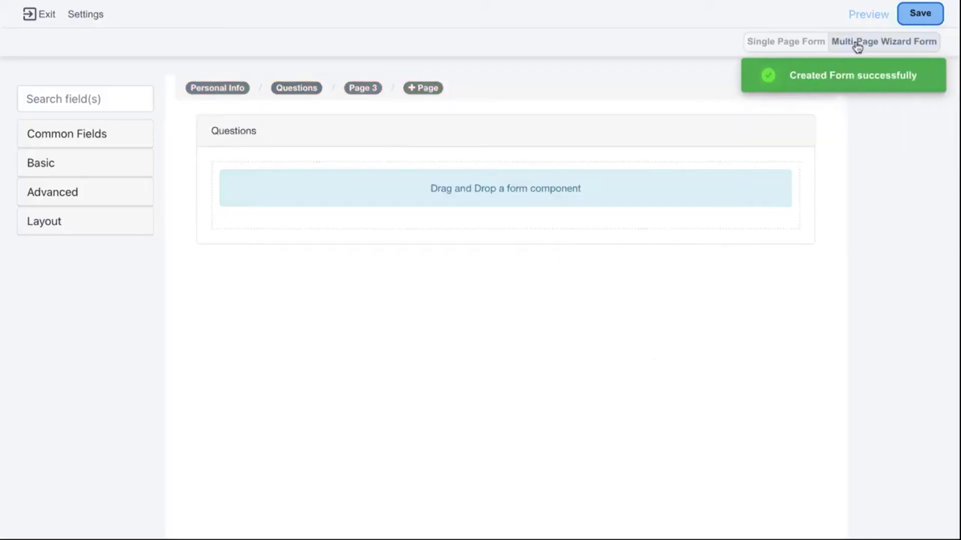
pyautogui.click(859, 18)
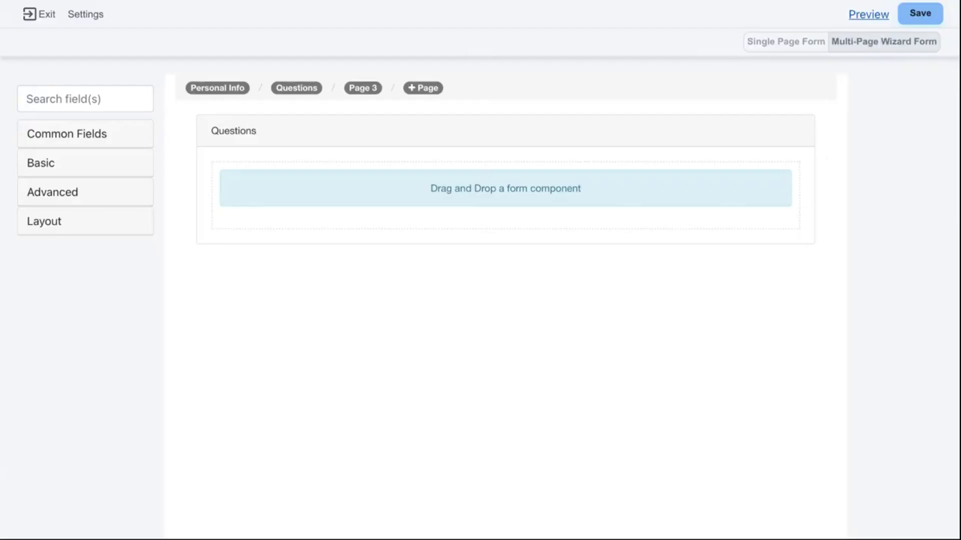
# Add a Radio field to the Questions page and label it "How was your day?"
pyautogui.moveTo(302, 163)
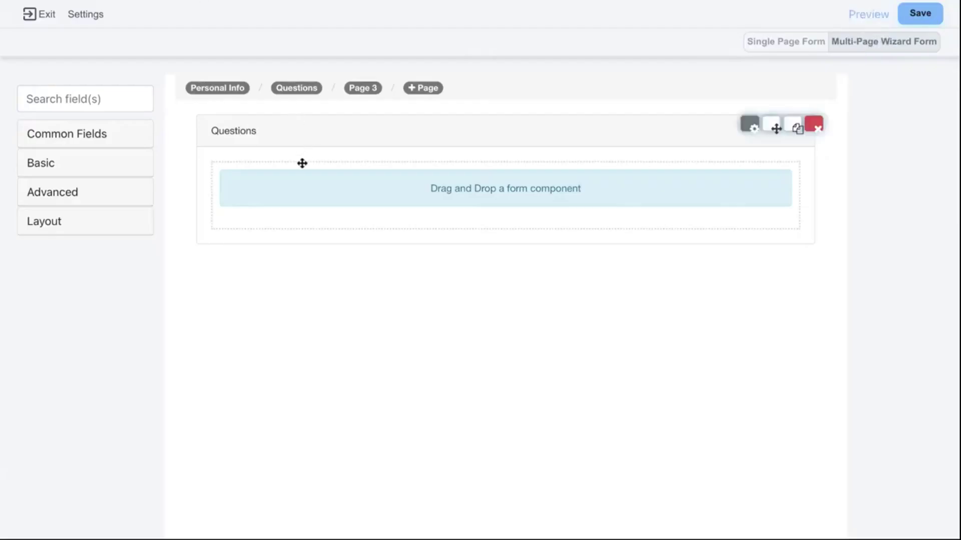
pyautogui.click(76, 222)
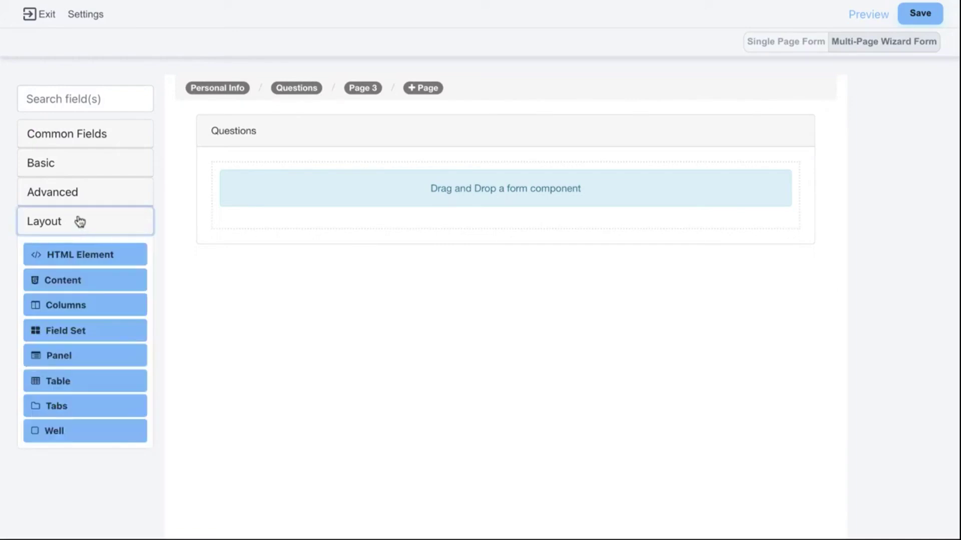
pyautogui.click(82, 136)
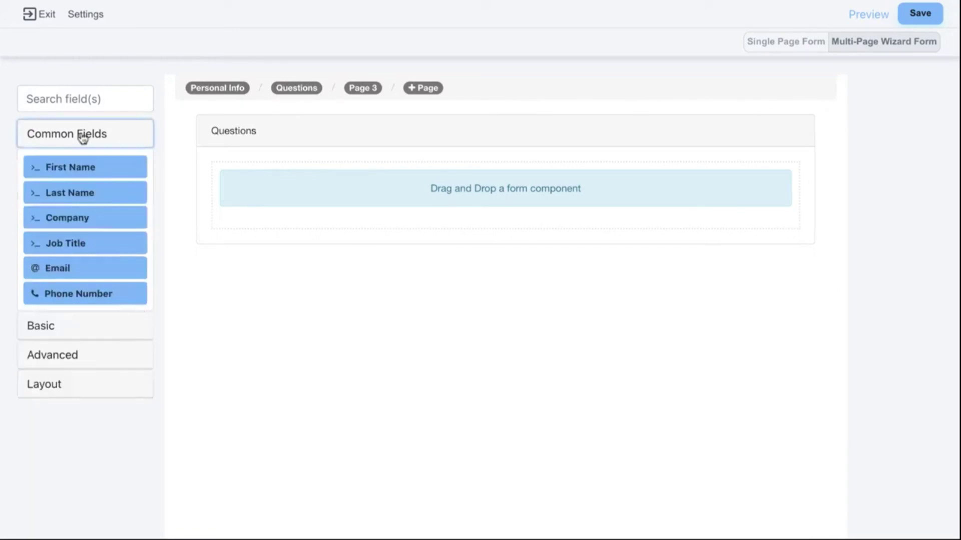
pyautogui.click(80, 325)
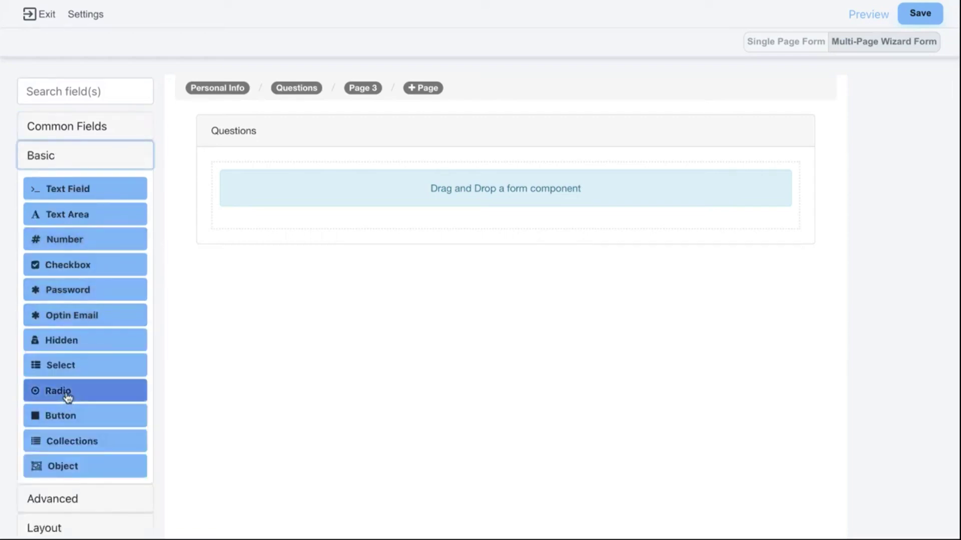
pyautogui.moveTo(65, 397); pyautogui.dragTo(275, 196)
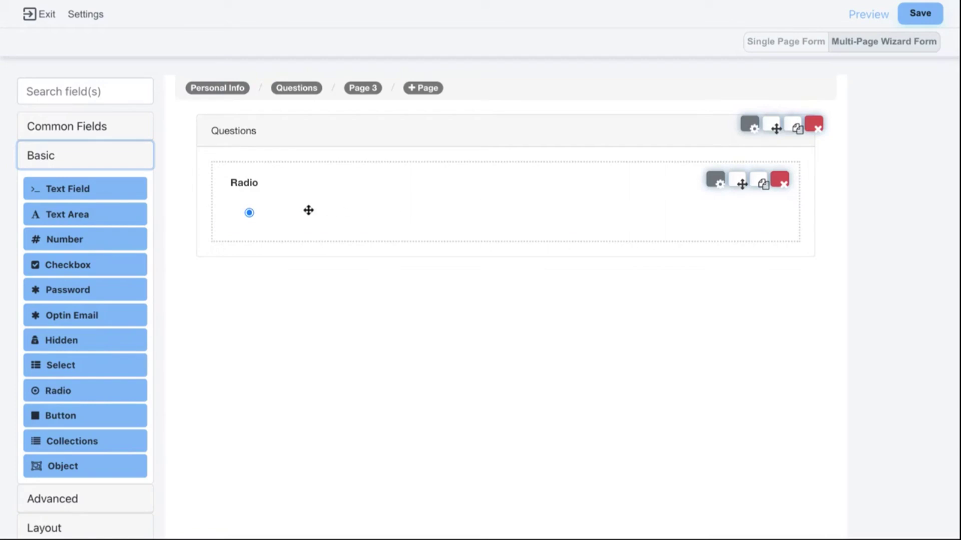
pyautogui.click(717, 180)
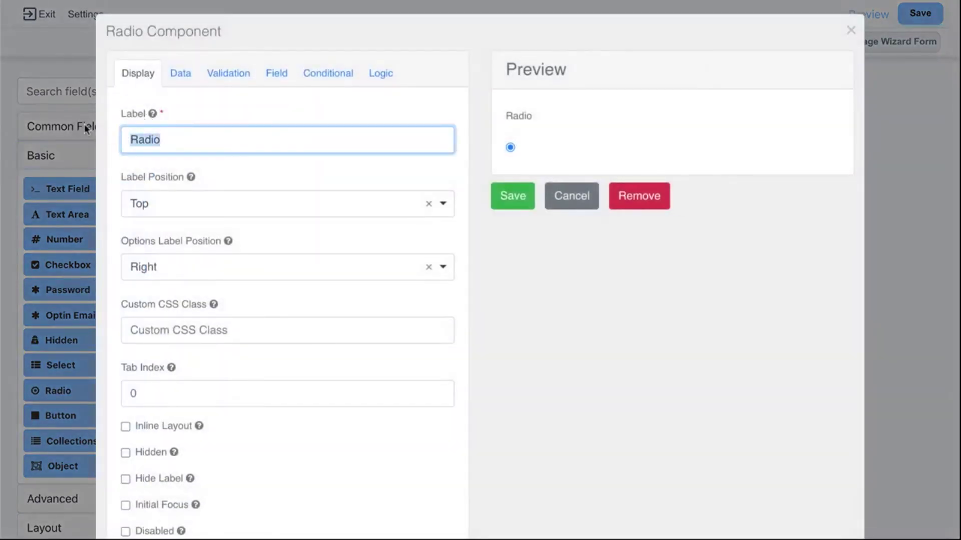
pyautogui.write('How was ')
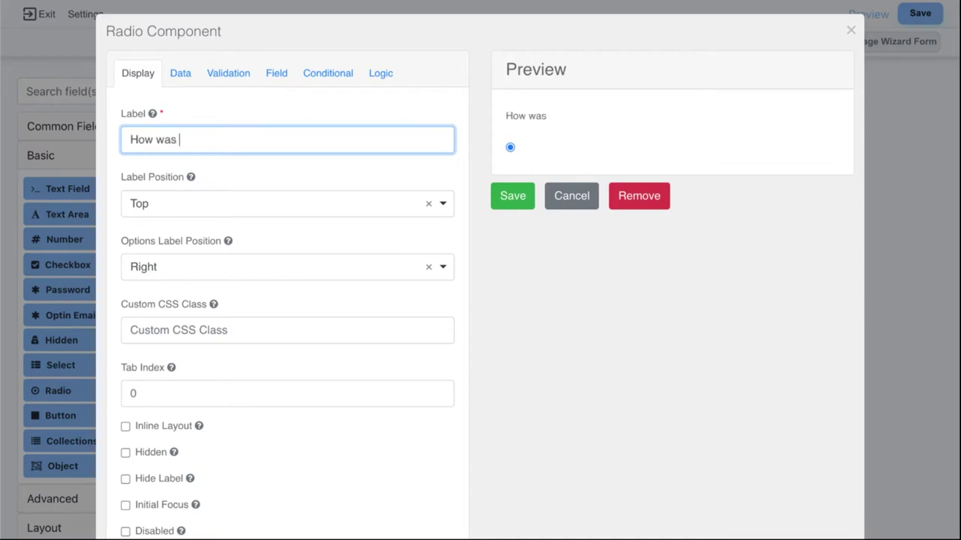
pyautogui.write('your day?')
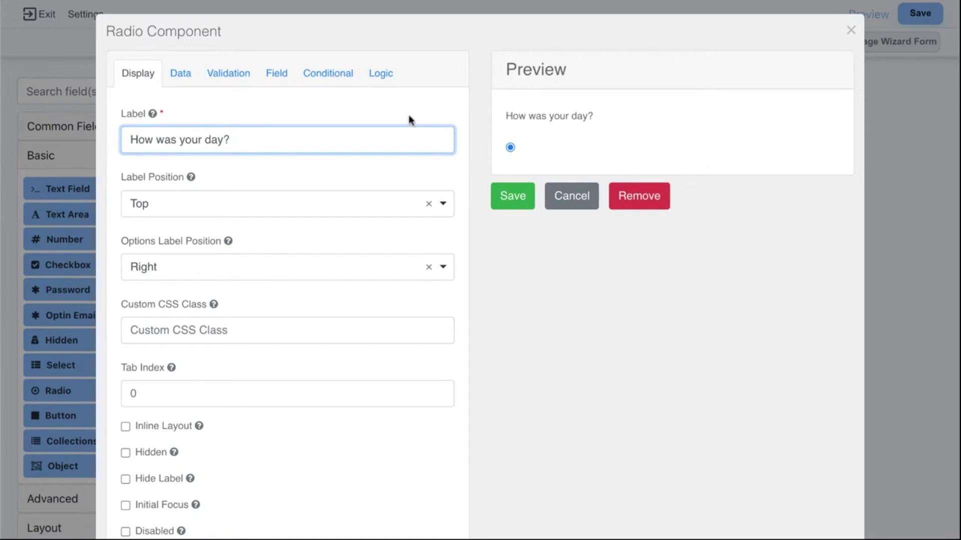
# Define three answer options for the radio question: Great, OK and Super
pyautogui.click(185, 80)
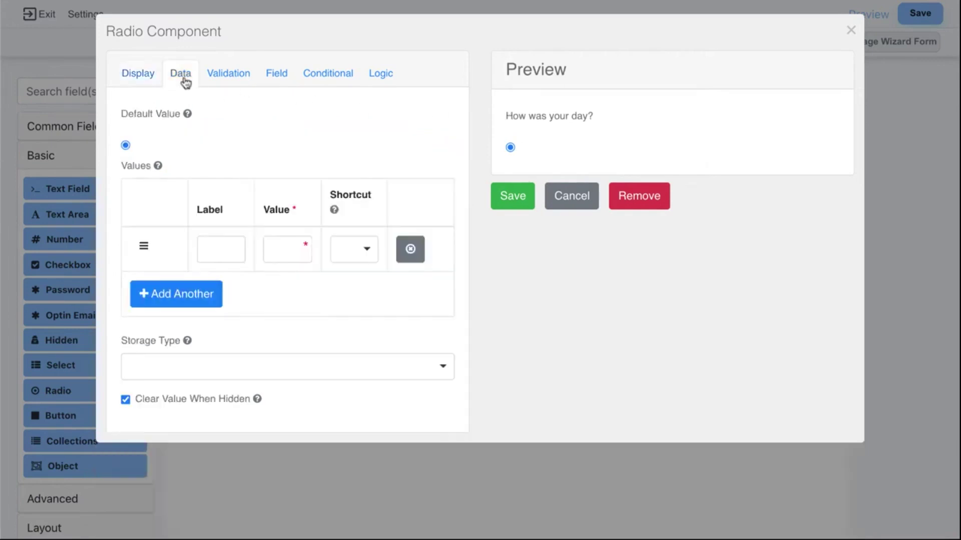
pyautogui.click(205, 244)
pyautogui.write('Great')
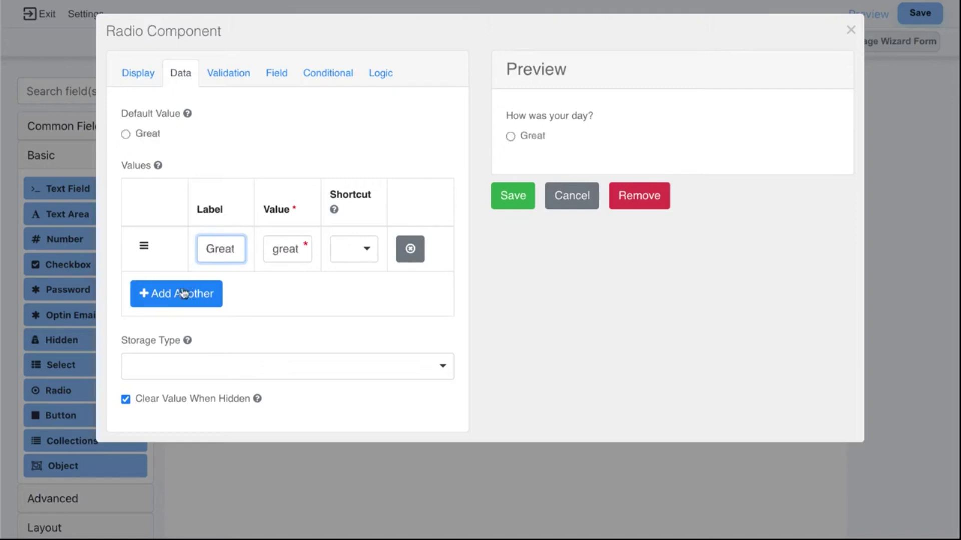
pyautogui.click(203, 292)
pyautogui.click(208, 306)
pyautogui.write('OK')
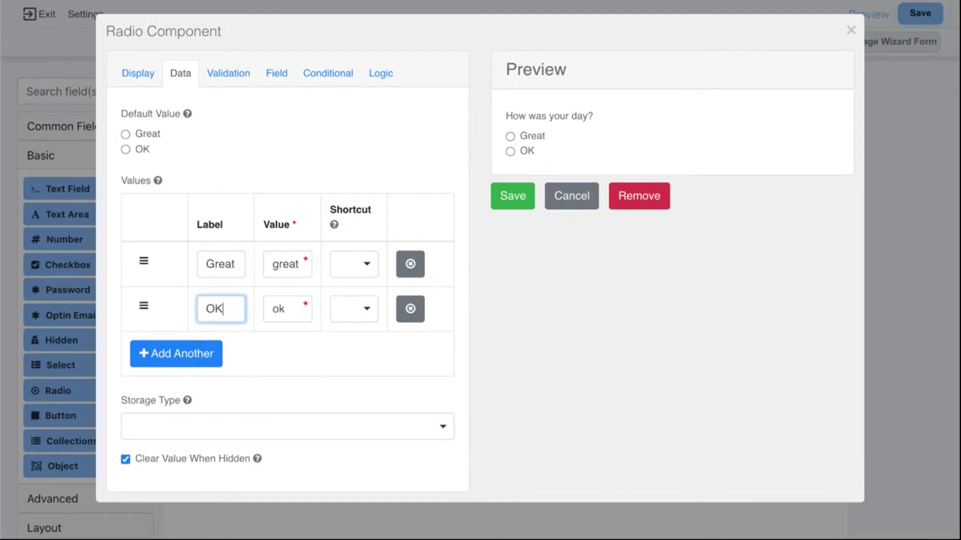
pyautogui.click(210, 353)
pyautogui.click(209, 367)
pyautogui.write('Super')
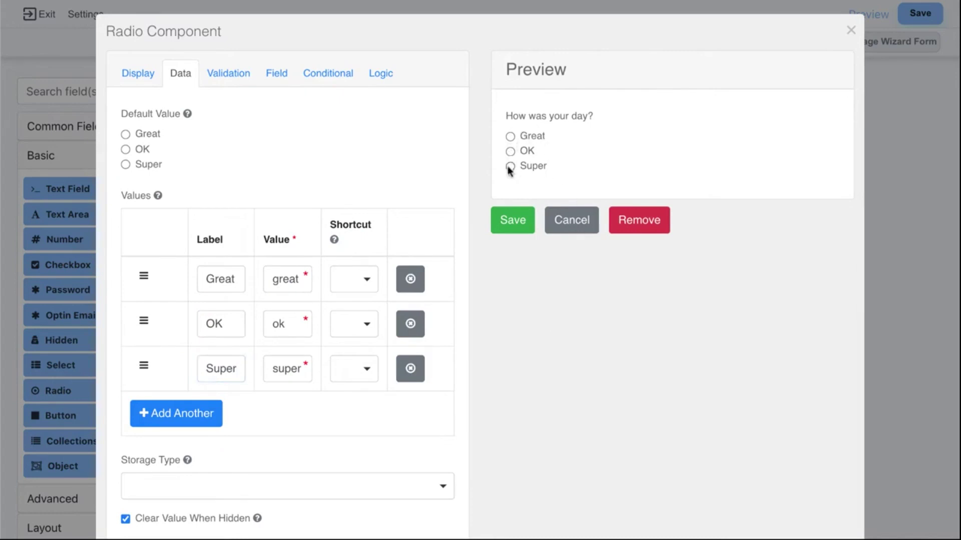
# Check the labels and stored values of the radio options, and save the radio field
pyautogui.doubleClick(208, 281)
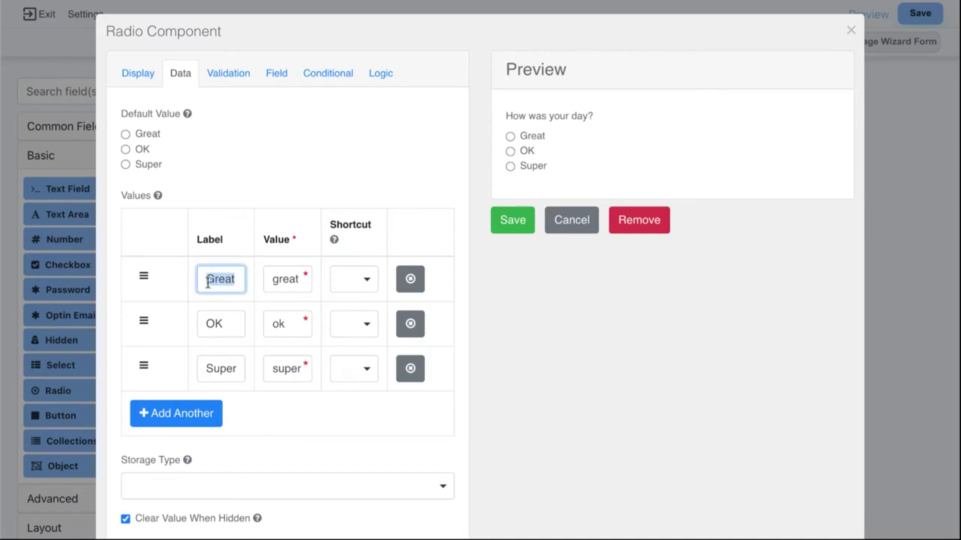
pyautogui.doubleClick(278, 281)
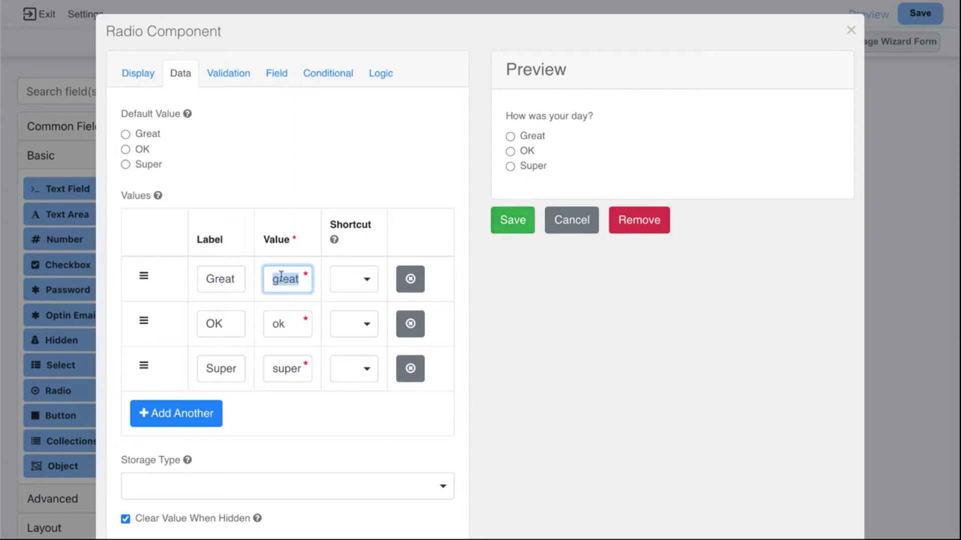
pyautogui.doubleClick(277, 322)
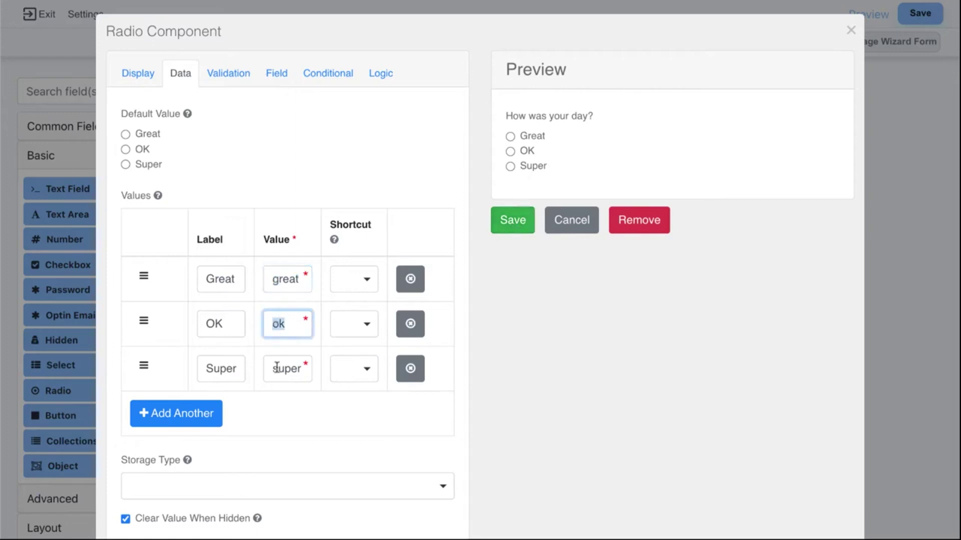
pyautogui.doubleClick(276, 368)
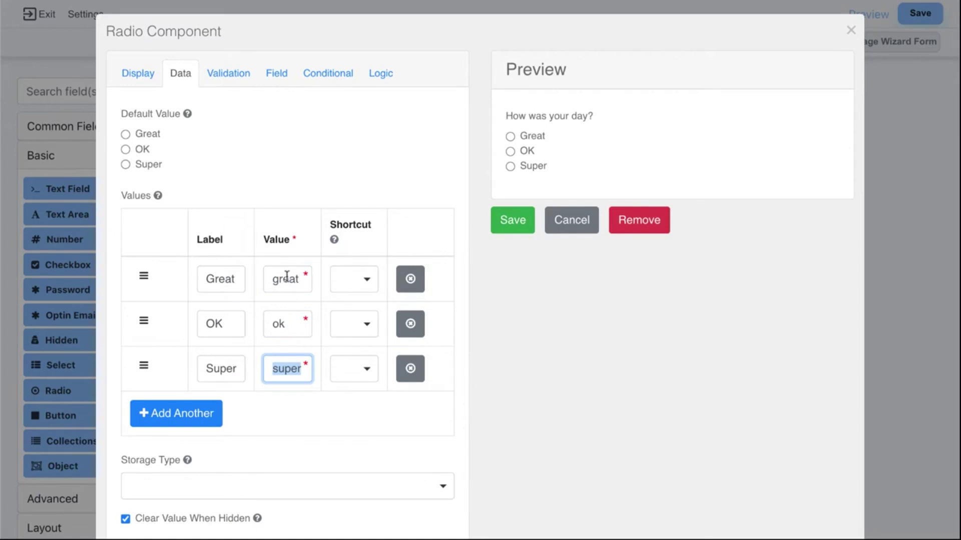
pyautogui.click(496, 222)
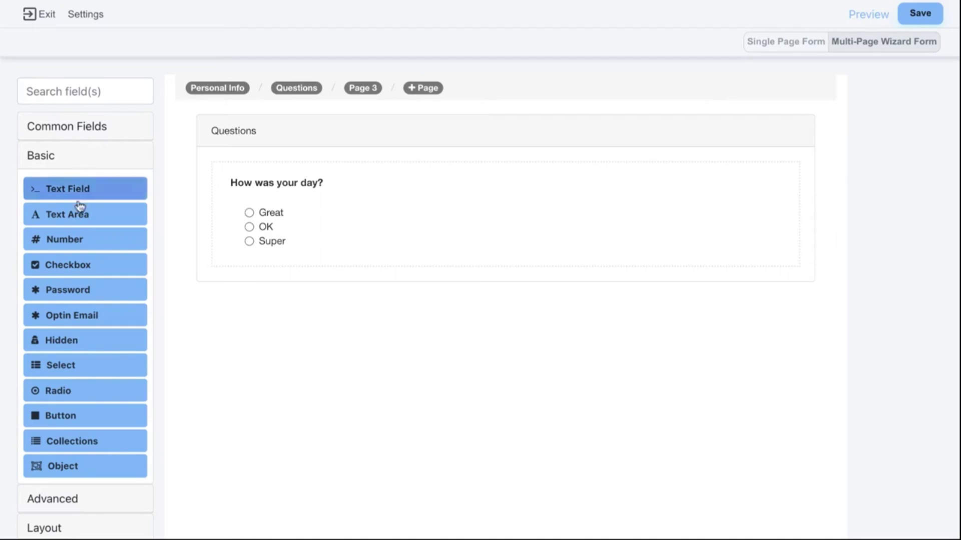
# Add a Text Area below the radio question, label it "What was your day just OK?" and save it
pyautogui.moveTo(75, 216); pyautogui.dragTo(306, 259)
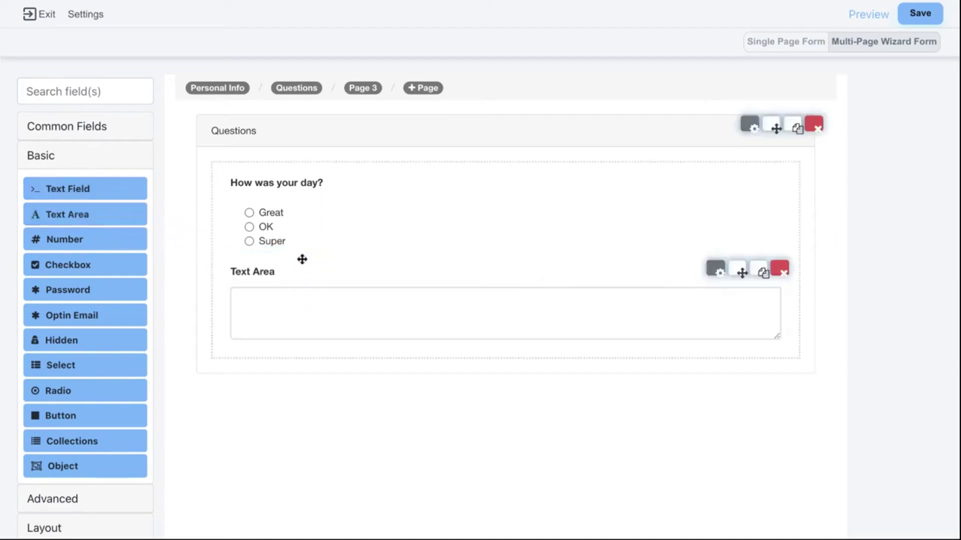
pyautogui.click(716, 271)
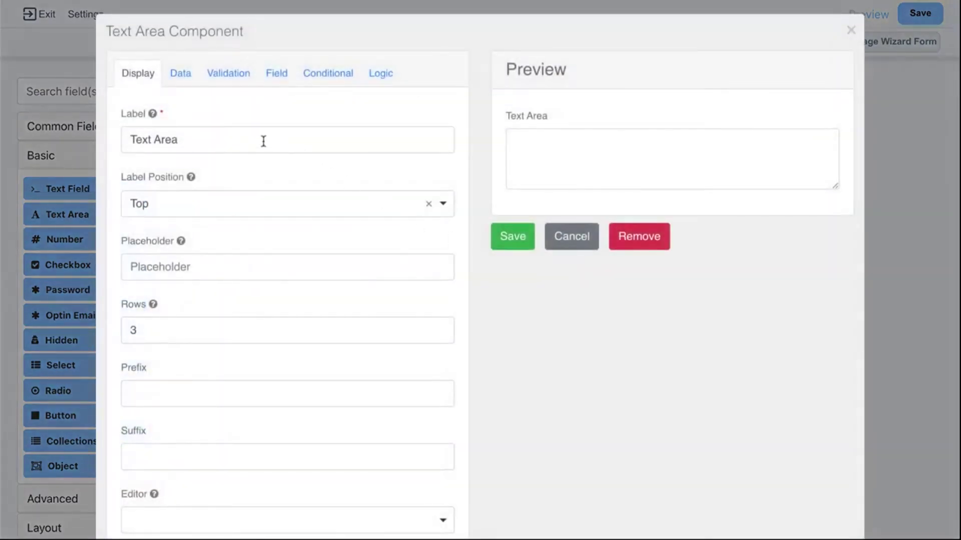
pyautogui.write('W')
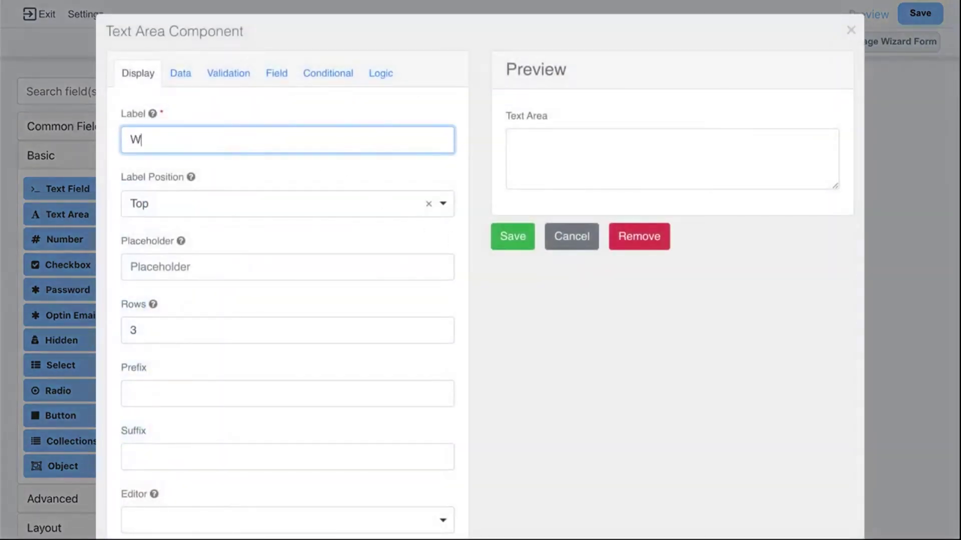
pyautogui.write('hat was your day ')
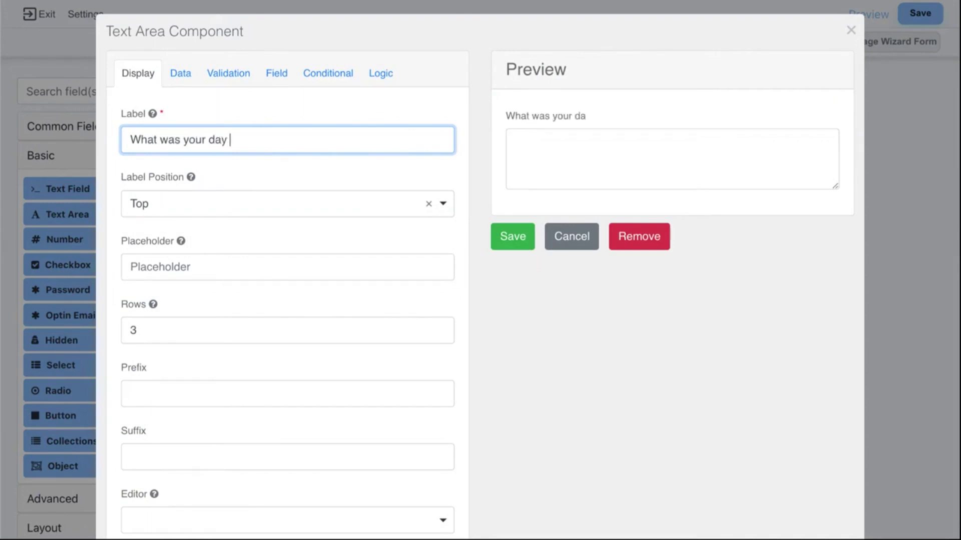
pyautogui.write('just OK?')
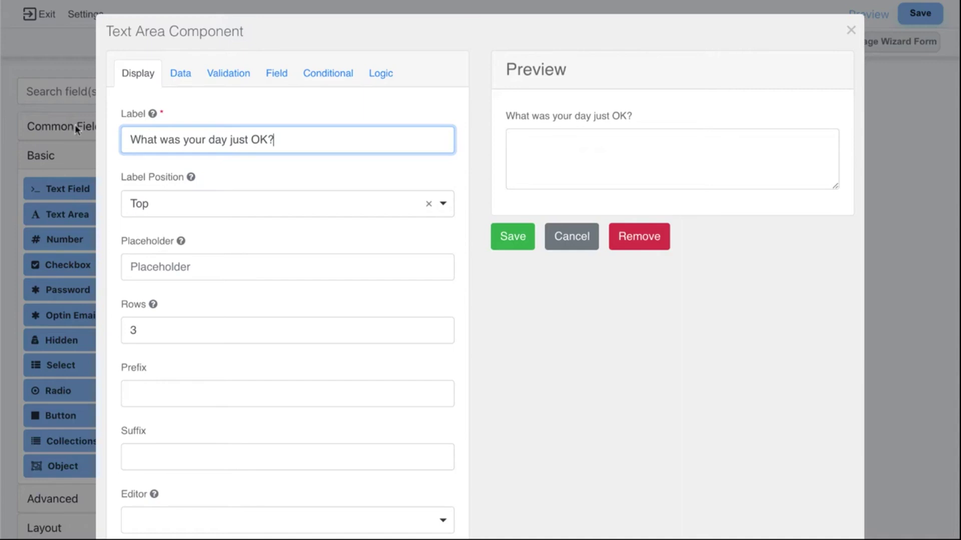
pyautogui.click(509, 237)
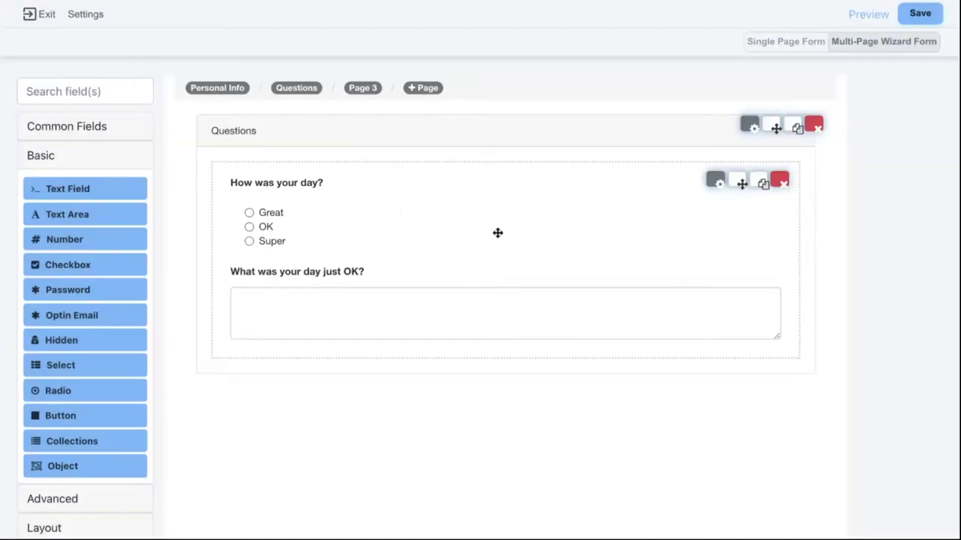
# Set the "What was your day just OK?" text area's height to 5 rows and save the component
pyautogui.click(278, 305)
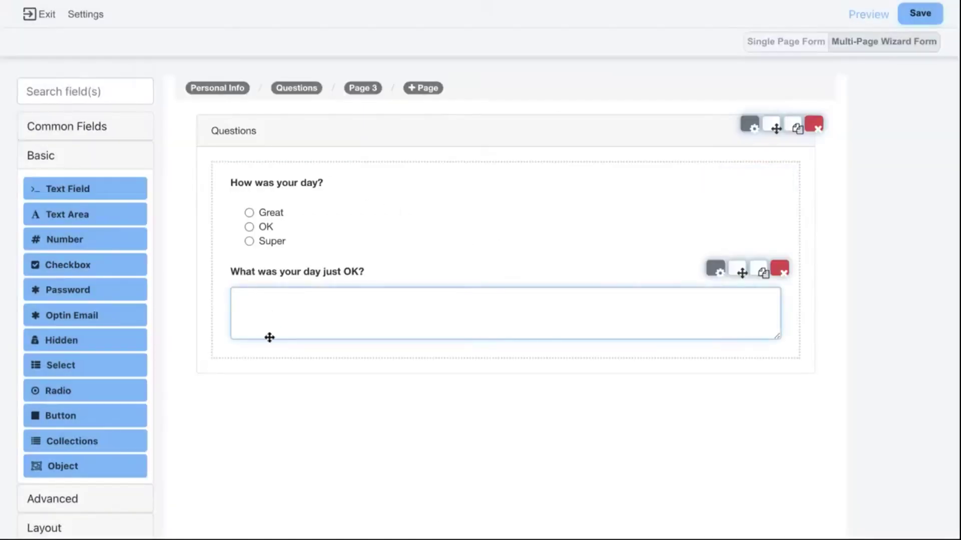
pyautogui.click(719, 274)
pyautogui.click(131, 331)
pyautogui.moveTo(115, 329); pyautogui.dragTo(169, 334)
pyautogui.write('10')
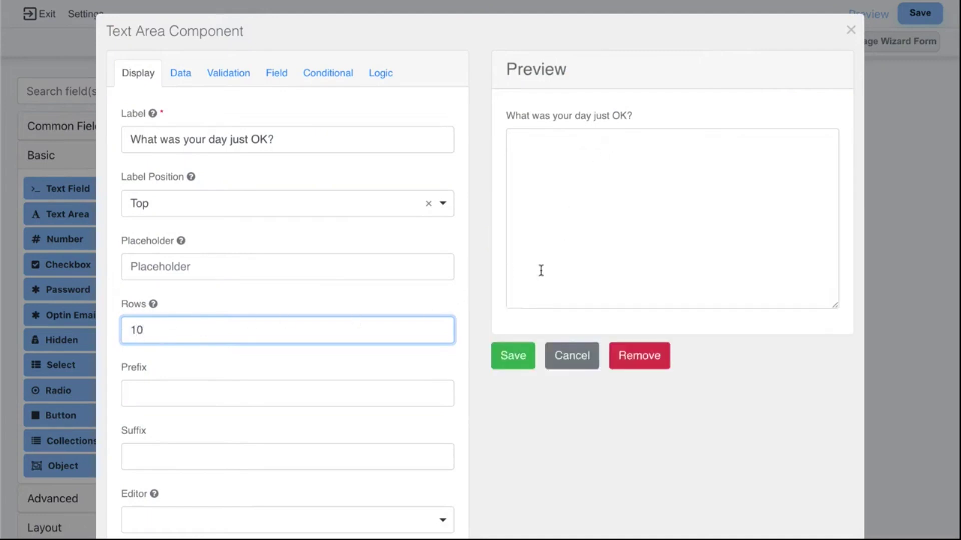
pyautogui.moveTo(156, 328); pyautogui.dragTo(85, 330)
pyautogui.write('5')
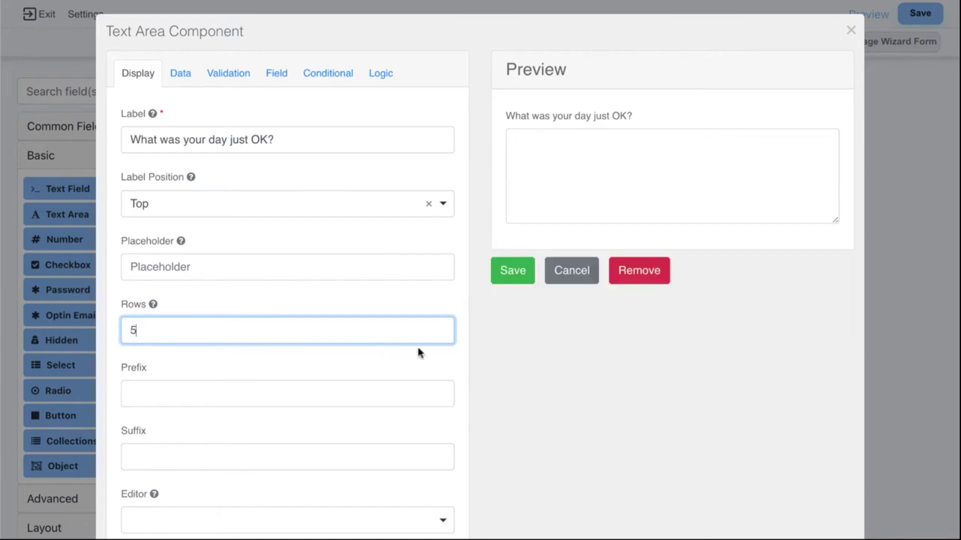
pyautogui.click(522, 275)
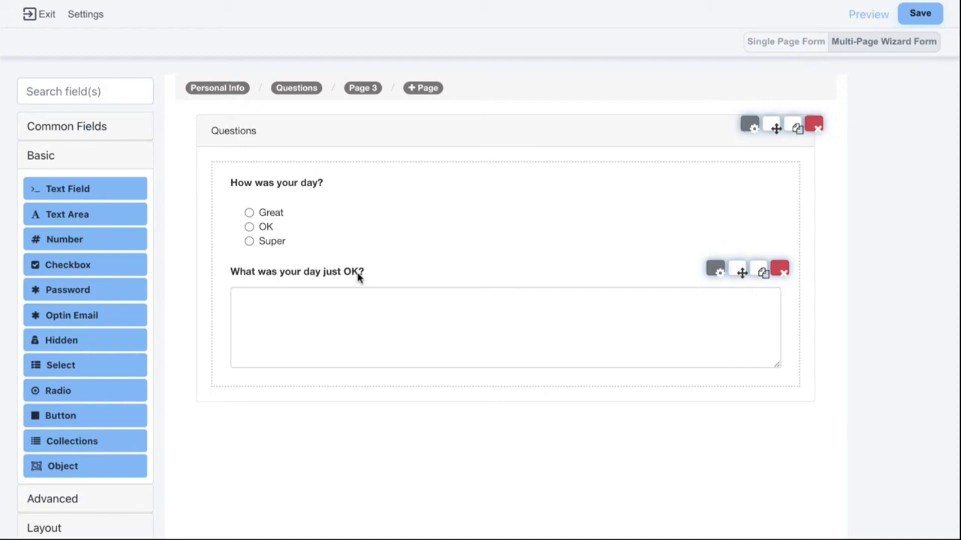
# Add a condition to the text area: display True when "How was your day?" (radio) has the value "ok"
pyautogui.click(716, 272)
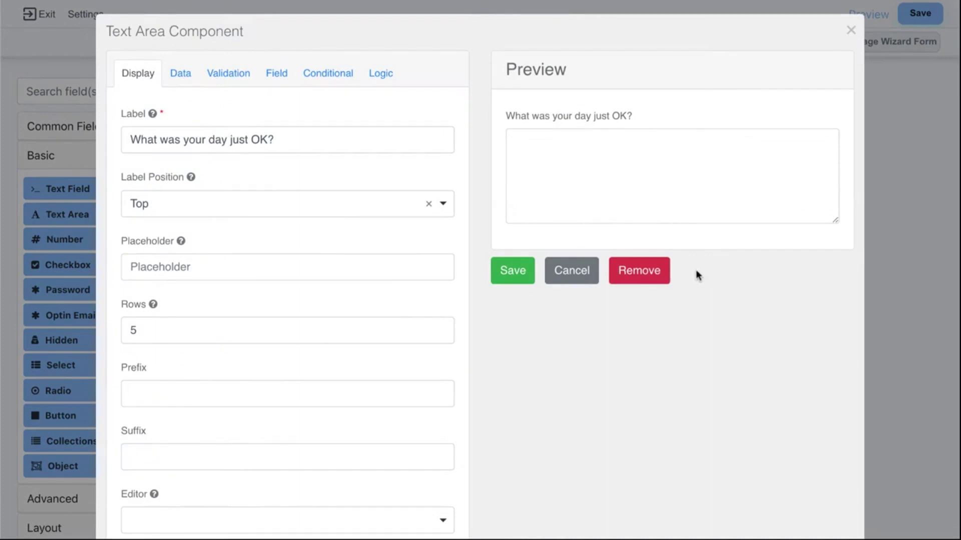
pyautogui.click(320, 80)
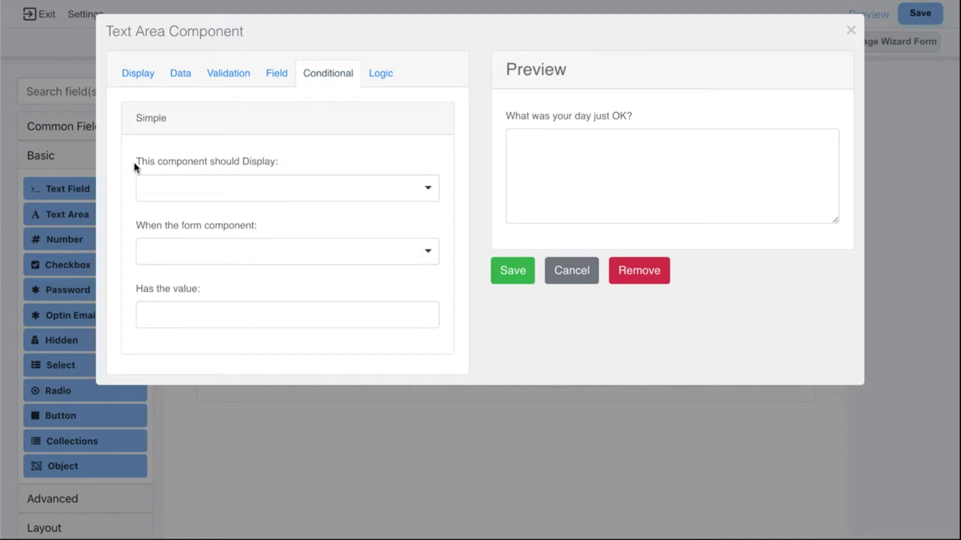
pyautogui.moveTo(171, 166); pyautogui.dragTo(283, 176)
pyautogui.click(274, 186)
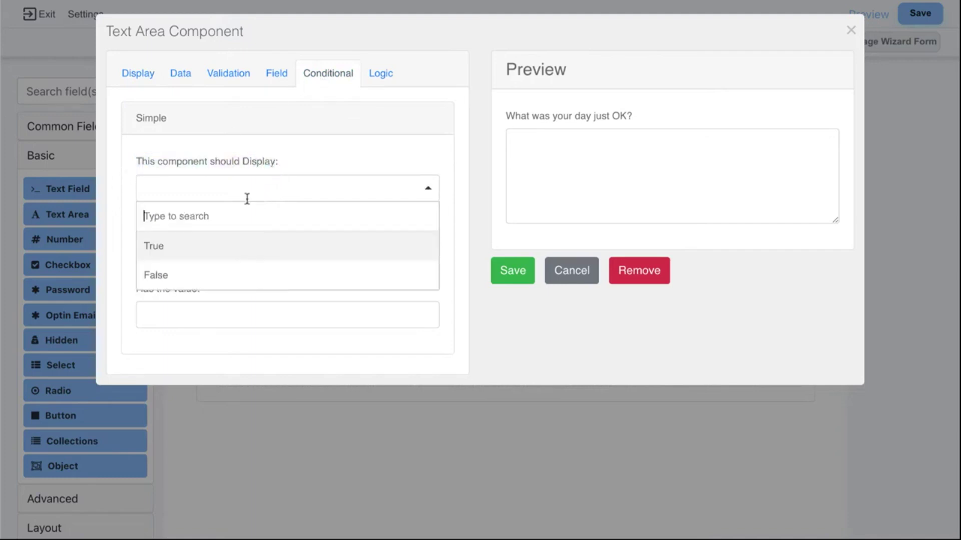
pyautogui.click(198, 250)
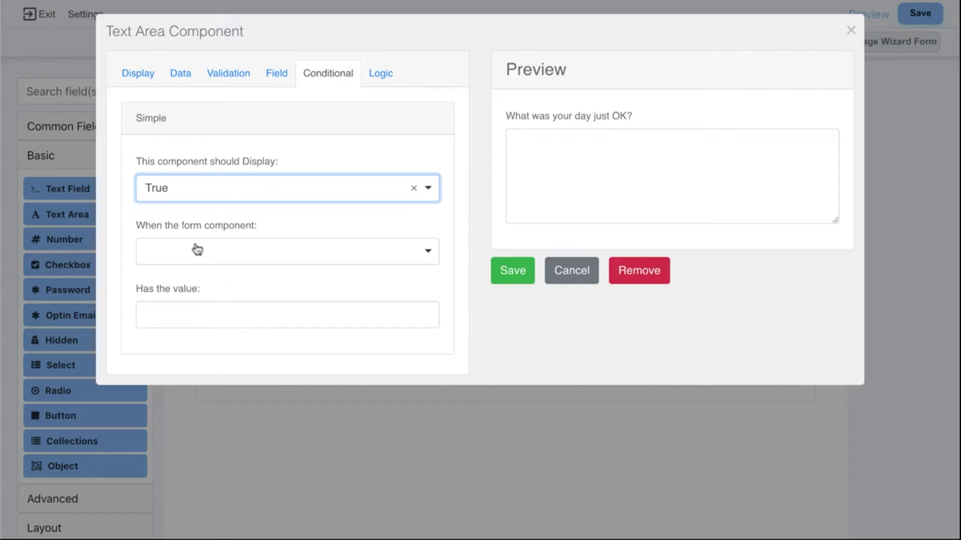
pyautogui.click(197, 250)
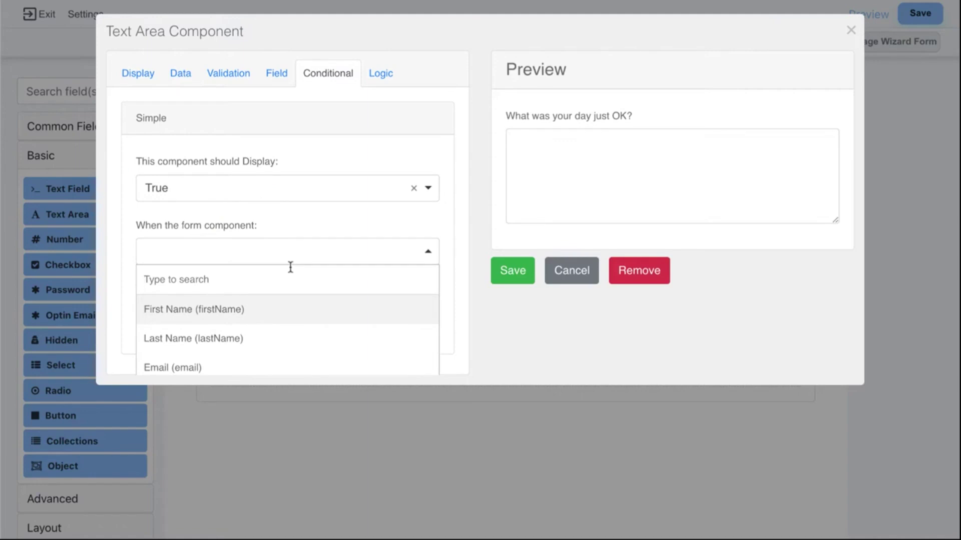
pyautogui.write('ho')
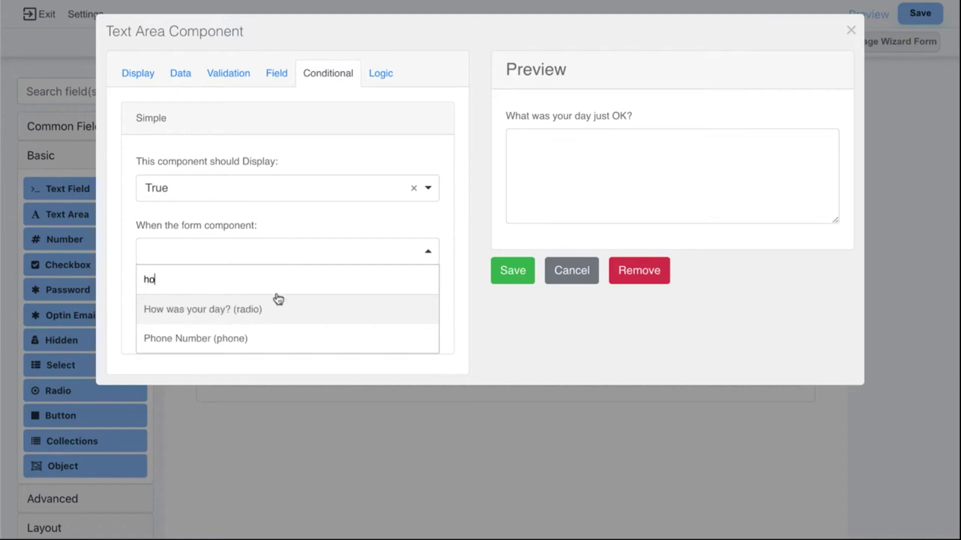
pyautogui.click(260, 310)
pyautogui.click(259, 309)
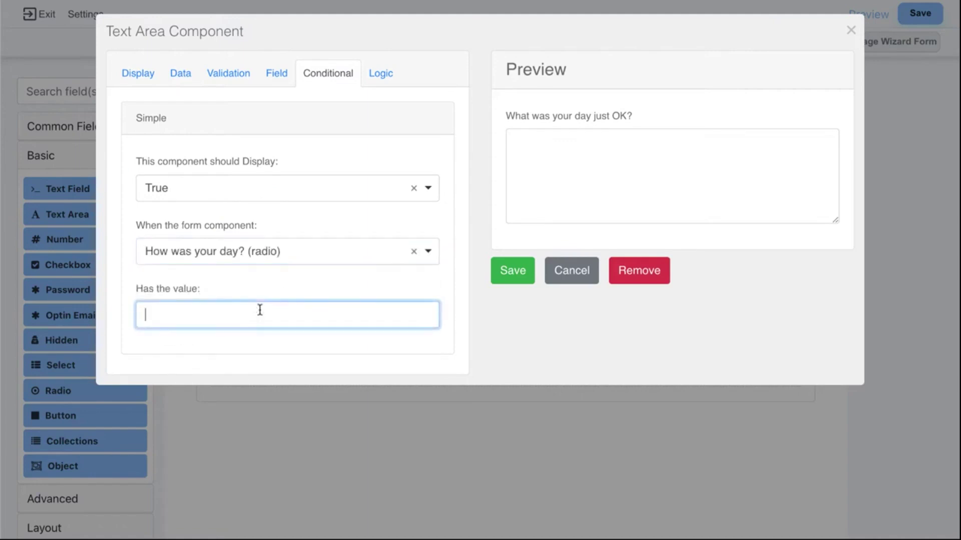
pyautogui.write('ok')
# Make the text area hidden by default, recheck its display condition, and save both the component and the form
pyautogui.click(139, 75)
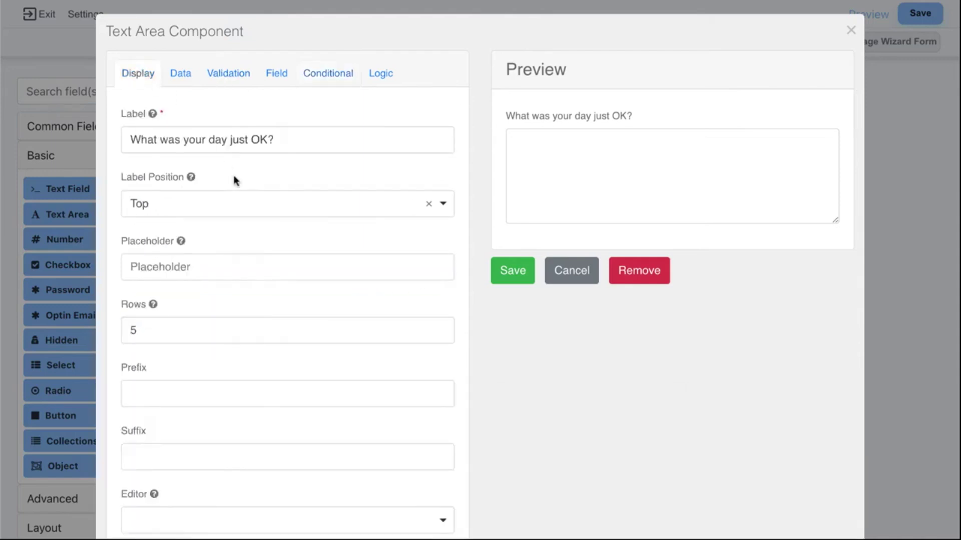
pyautogui.scroll(-9, 235, 180)
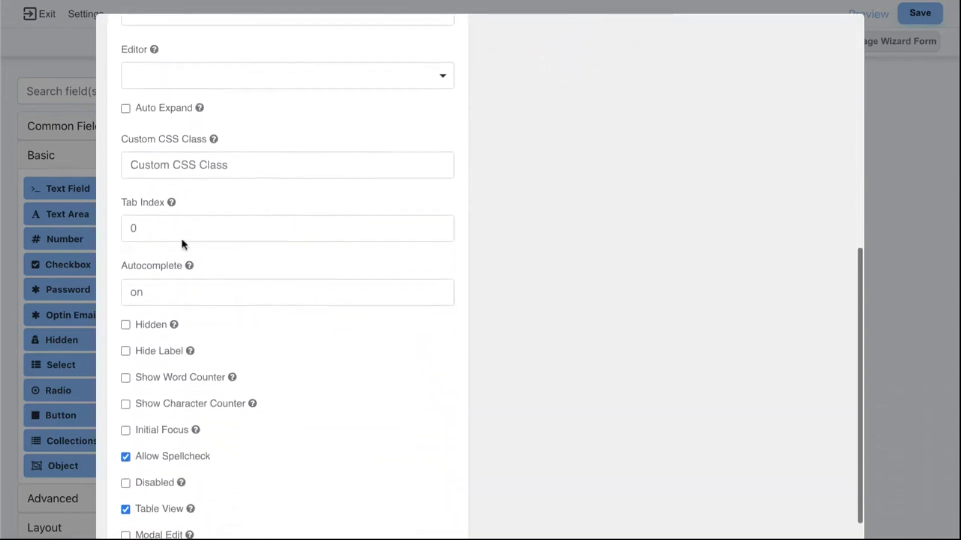
pyautogui.click(124, 321)
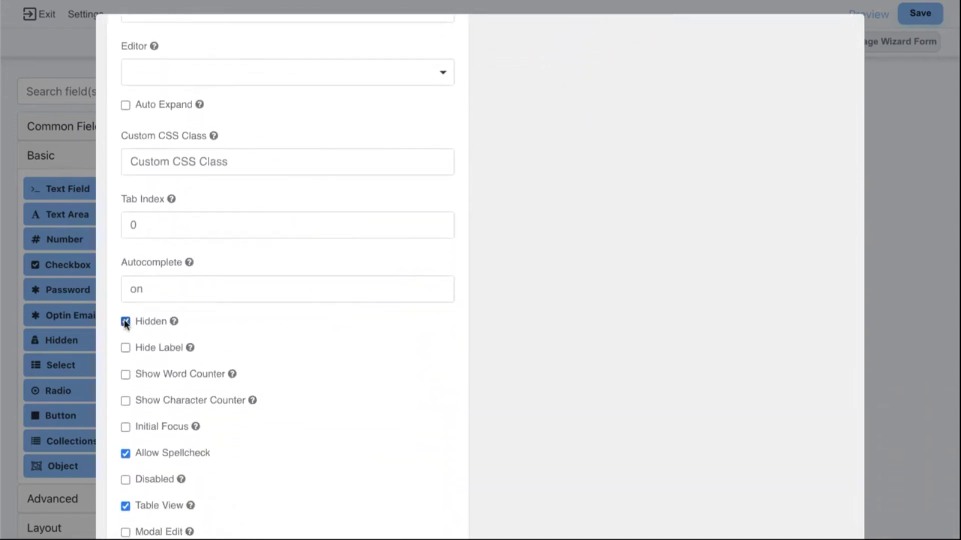
pyautogui.scroll(6, 135, 318)
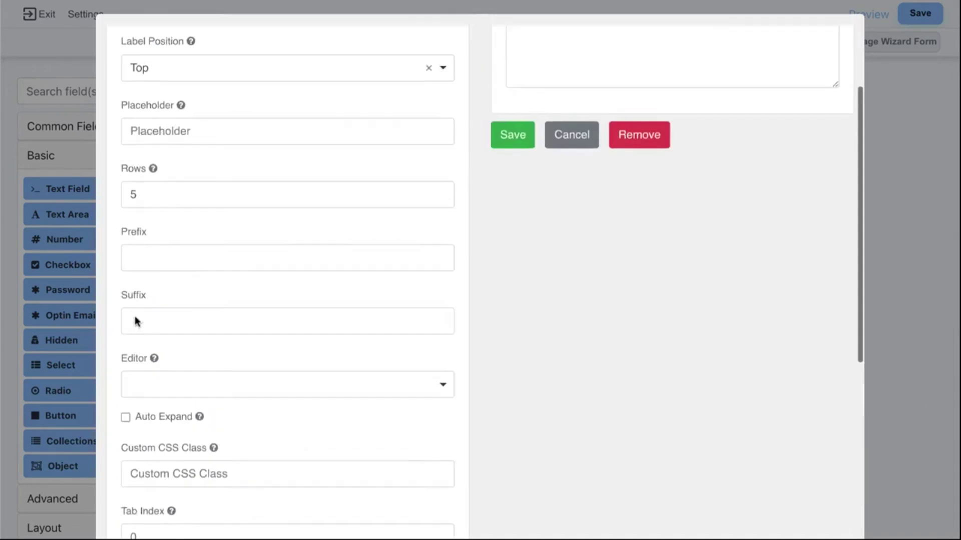
pyautogui.scroll(3, 134, 316)
pyautogui.click(326, 75)
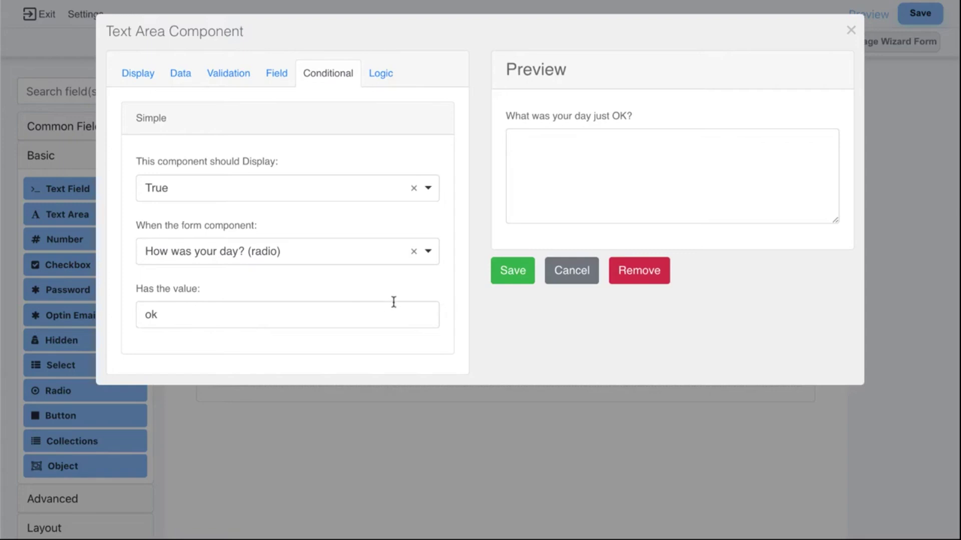
pyautogui.click(516, 274)
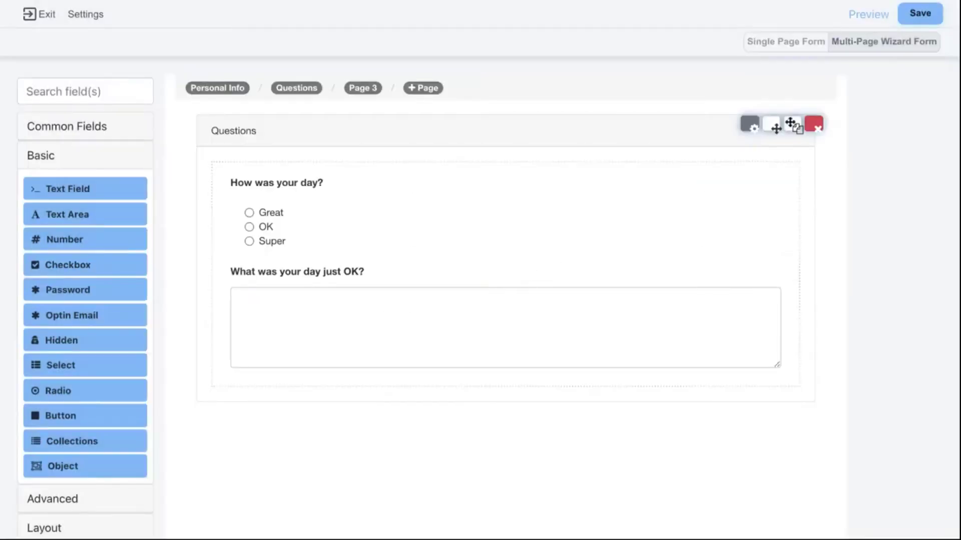
pyautogui.click(921, 15)
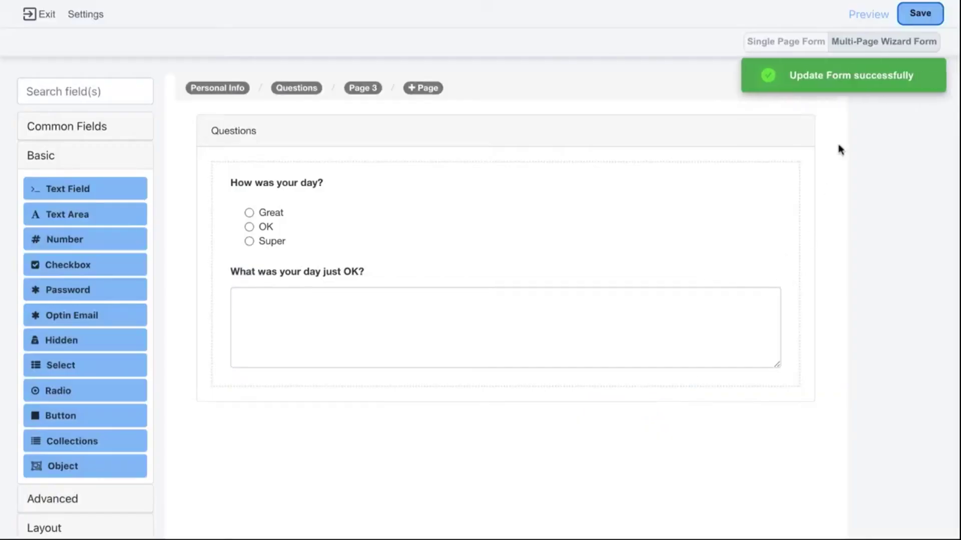
# Preview the form, enter a first name on its first page and continue to the second page
pyautogui.click(868, 15)
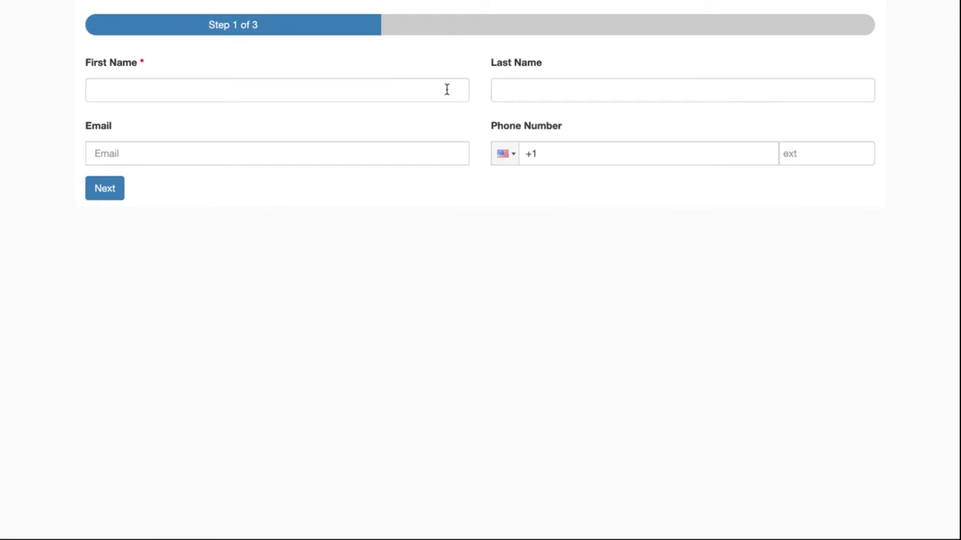
pyautogui.click(387, 86)
pyautogui.write('Joe')
pyautogui.click(107, 189)
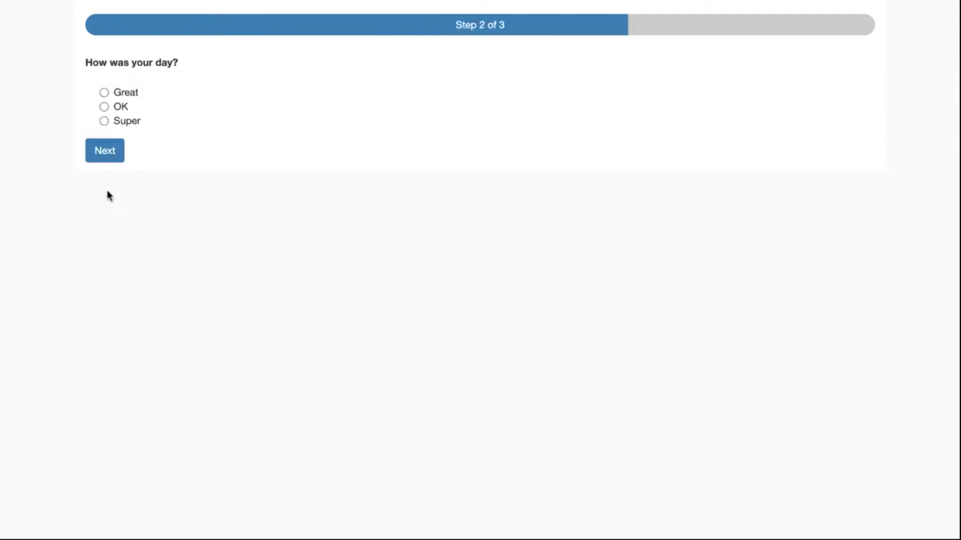
# Test the Great and OK answers of the radio question to check when the follow-up text area is displayed
pyautogui.click(105, 93)
pyautogui.click(104, 107)
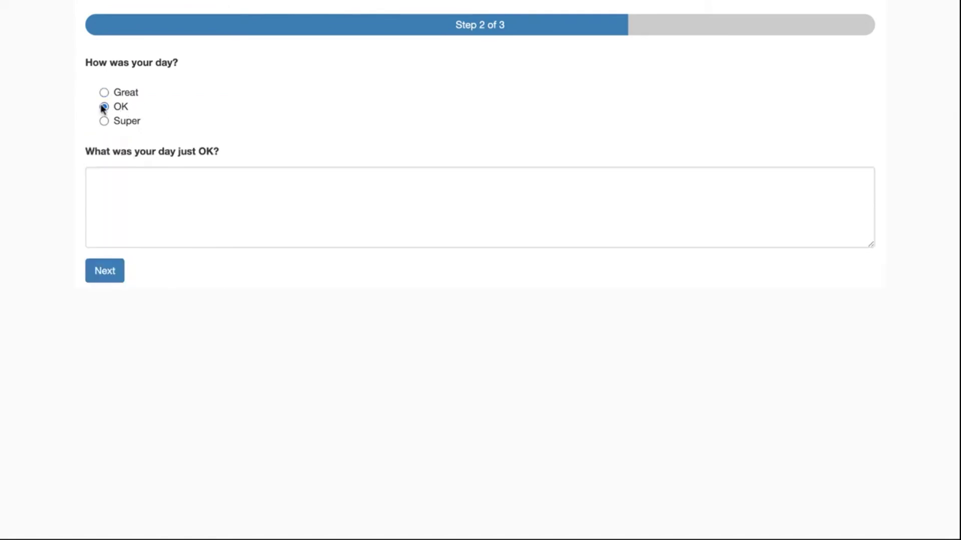
pyautogui.moveTo(87, 151); pyautogui.dragTo(230, 152)
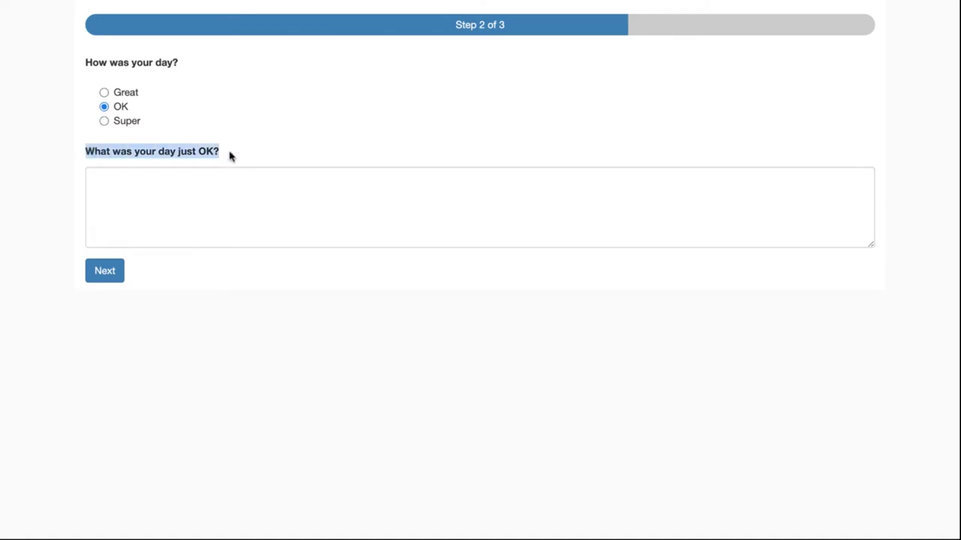
pyautogui.click(229, 151)
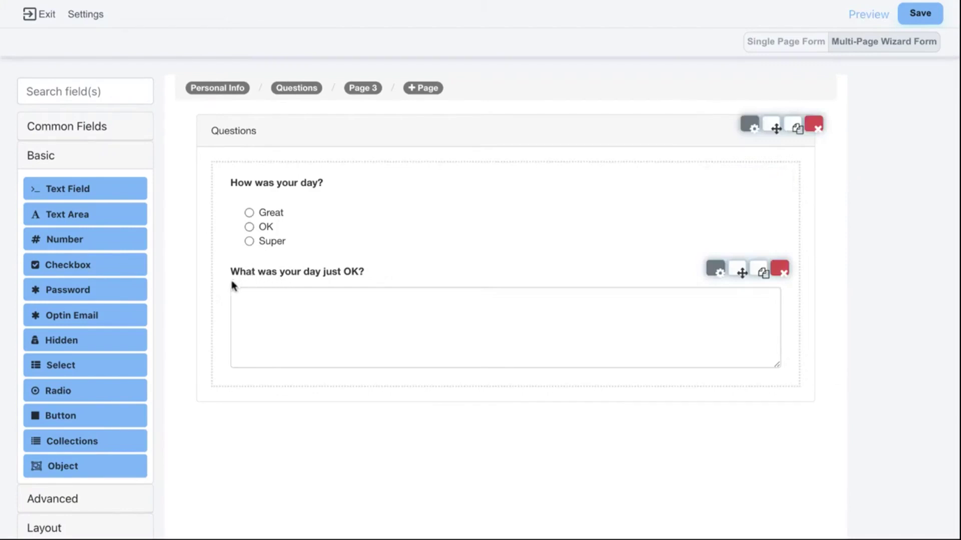
# Add a Well, a Panel and a Field Set between the radio question and the text area on the Questions page
pyautogui.click(112, 159)
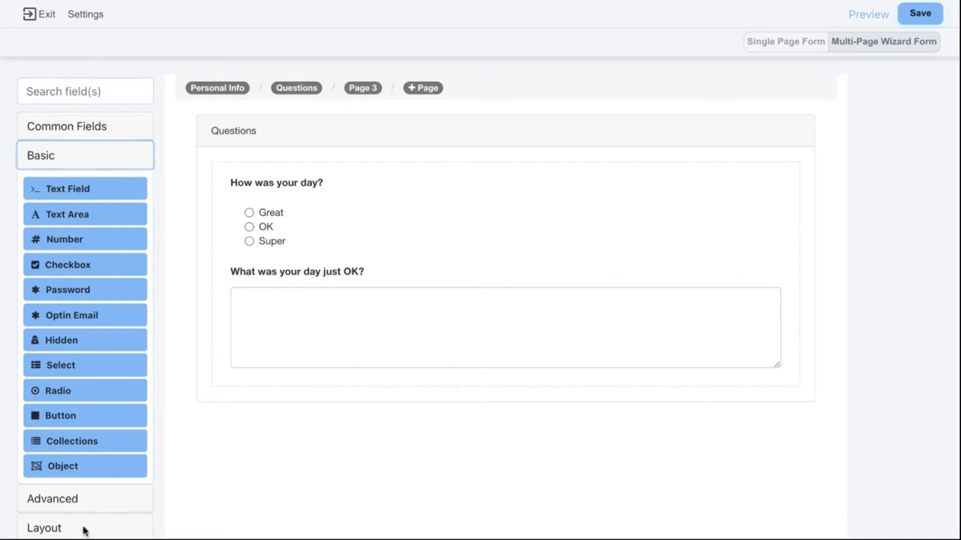
pyautogui.click(85, 529)
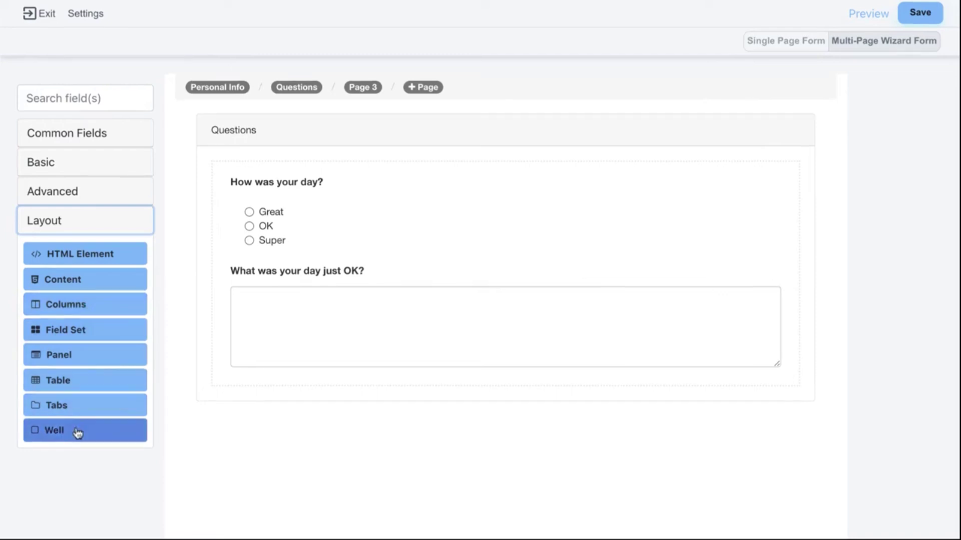
pyautogui.moveTo(75, 432); pyautogui.dragTo(310, 262)
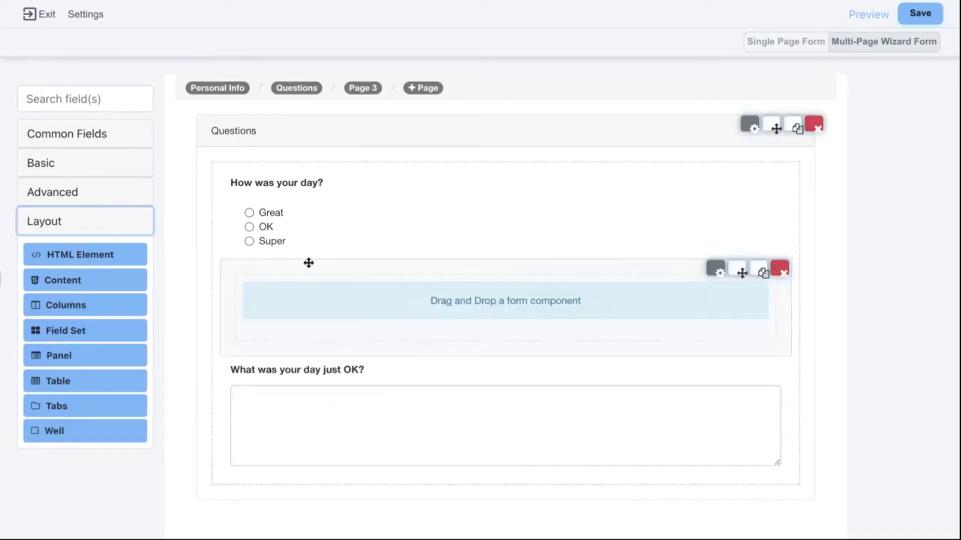
pyautogui.moveTo(95, 364); pyautogui.dragTo(349, 261)
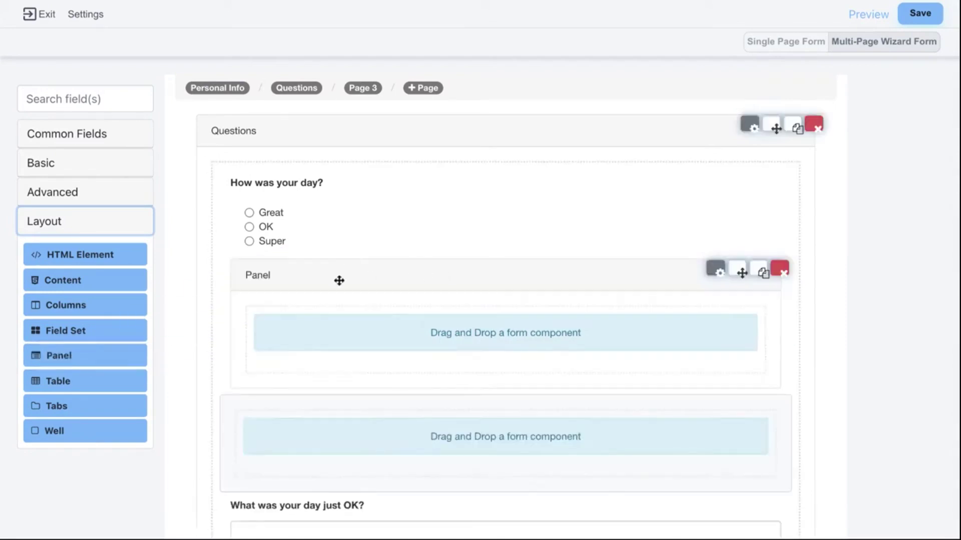
pyautogui.moveTo(113, 329); pyautogui.dragTo(450, 270)
pyautogui.scroll(-1, 453, 273)
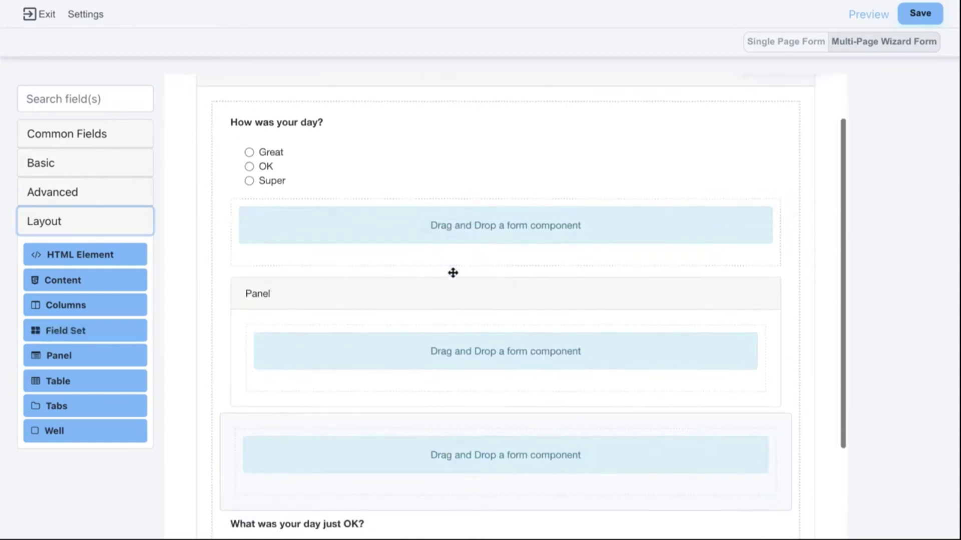
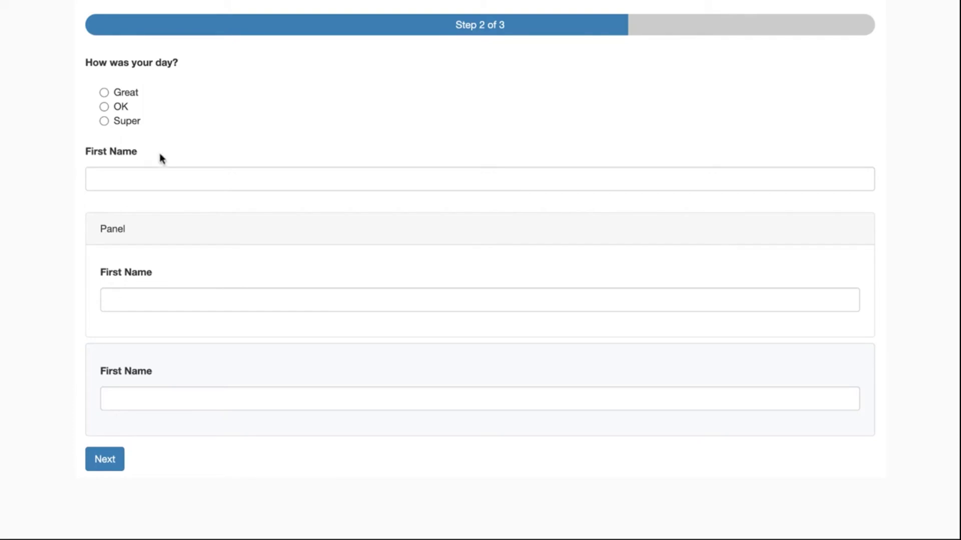
# Compare how the field set, panel and well look around their First Name fields in the preview and the form editor
pyautogui.moveTo(100, 228); pyautogui.dragTo(145, 234)
pyautogui.click(143, 234)
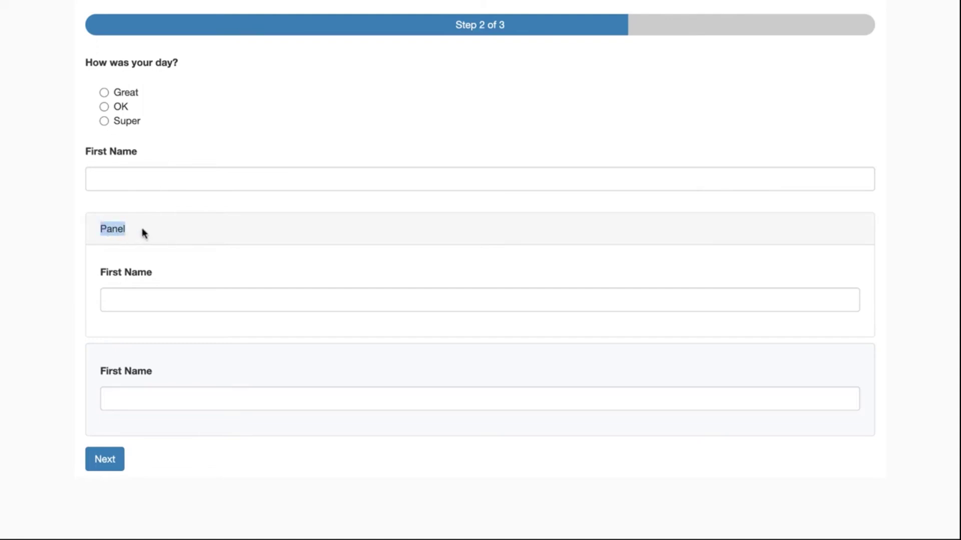
pyautogui.moveTo(100, 226); pyautogui.dragTo(149, 235)
pyautogui.moveTo(95, 358); pyautogui.dragTo(150, 375)
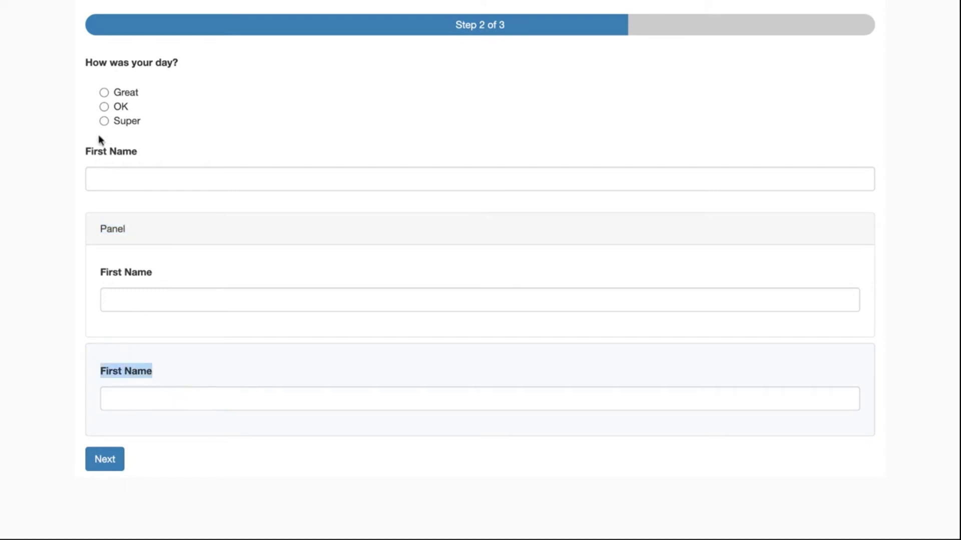
pyautogui.moveTo(87, 62); pyautogui.dragTo(177, 64)
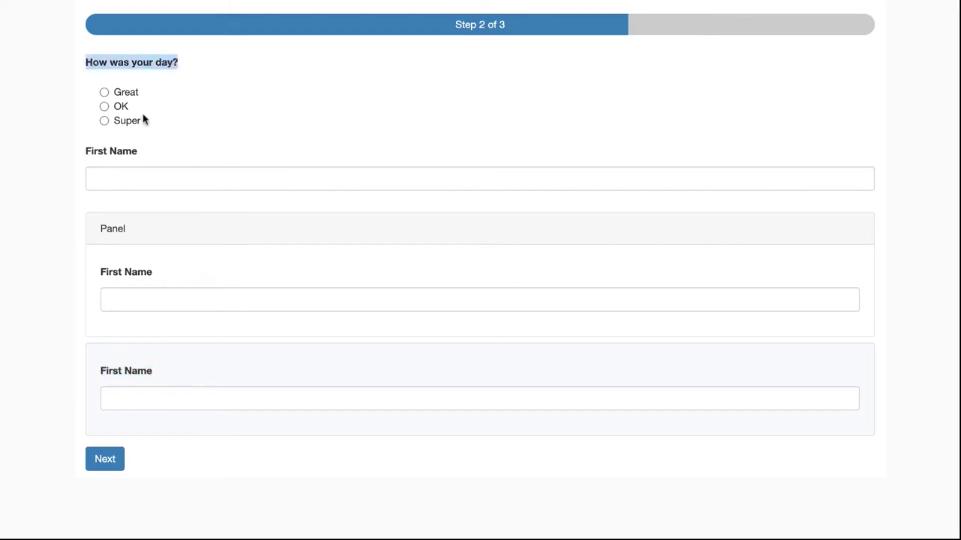
pyautogui.moveTo(102, 371); pyautogui.dragTo(167, 396)
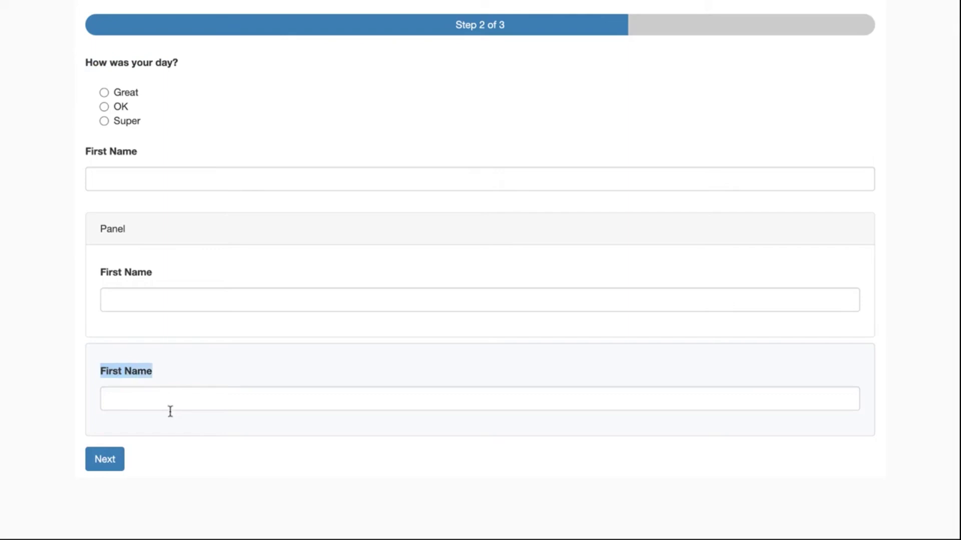
pyautogui.click(126, 369)
pyautogui.moveTo(99, 369); pyautogui.dragTo(167, 394)
pyautogui.click(128, 367)
pyautogui.moveTo(100, 369); pyautogui.dragTo(185, 381)
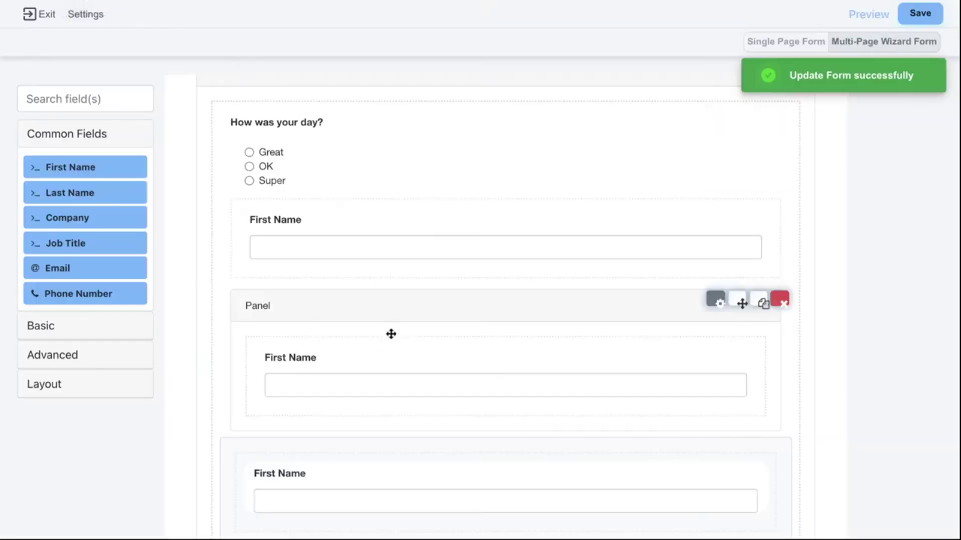
pyautogui.scroll(-1, 392, 333)
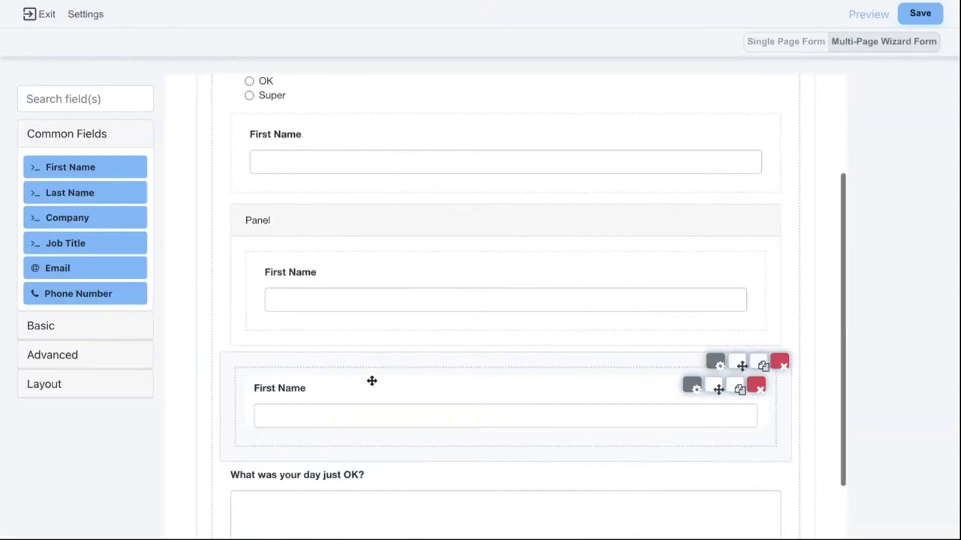
# Delete the First Name field inside the well, and remove the panel and the field set together with their contents
pyautogui.click(756, 388)
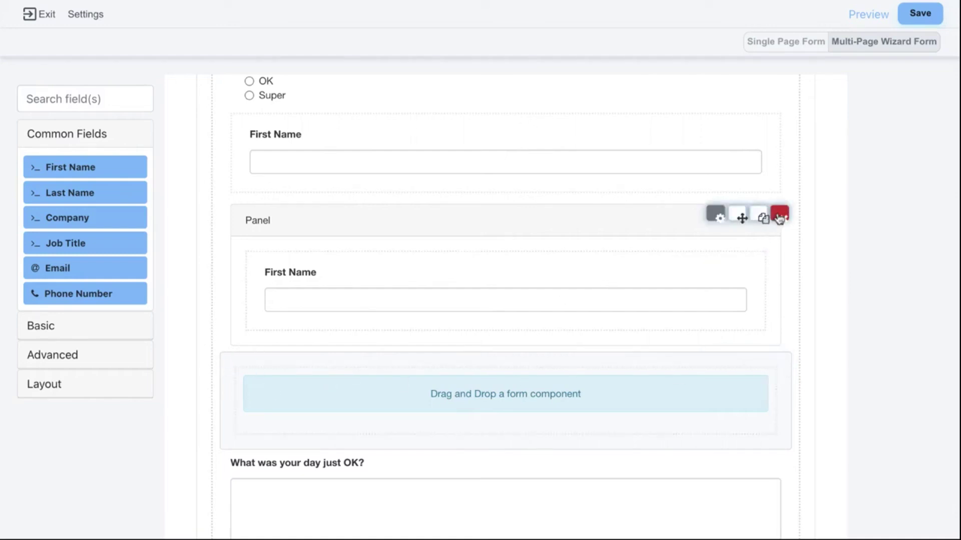
pyautogui.click(779, 216)
pyautogui.click(605, 79)
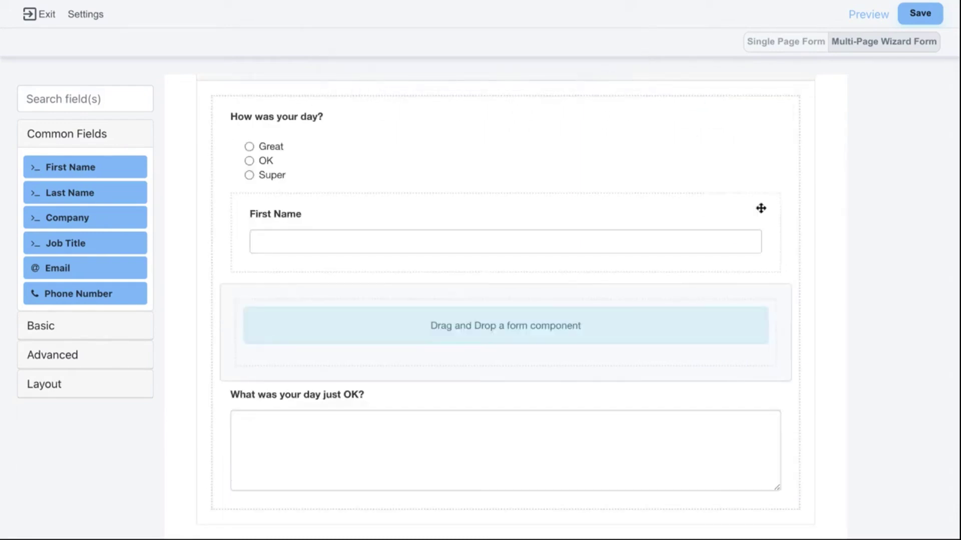
pyautogui.click(781, 209)
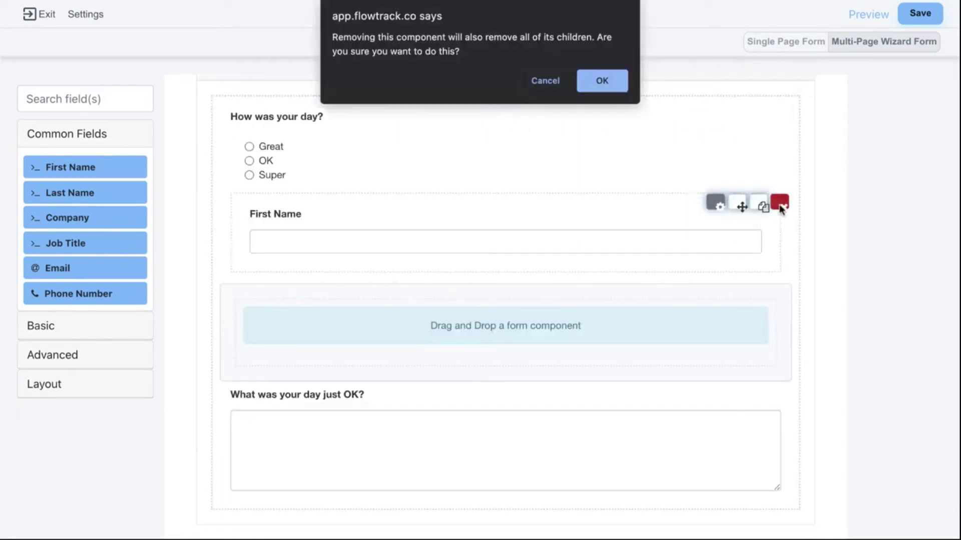
pyautogui.click(603, 80)
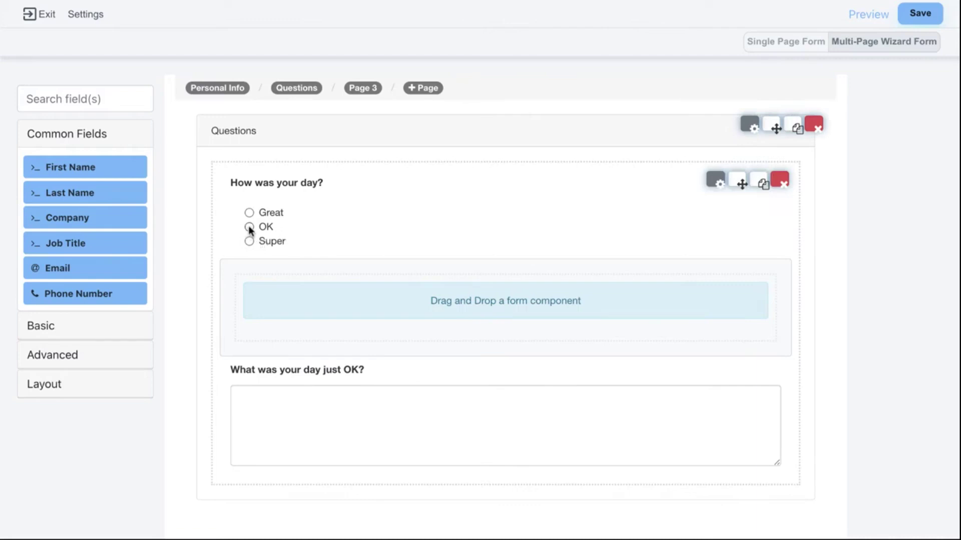
# Move the "What was your day just OK?" text area into the well and add a Survey component below it
pyautogui.moveTo(301, 370); pyautogui.dragTo(331, 278)
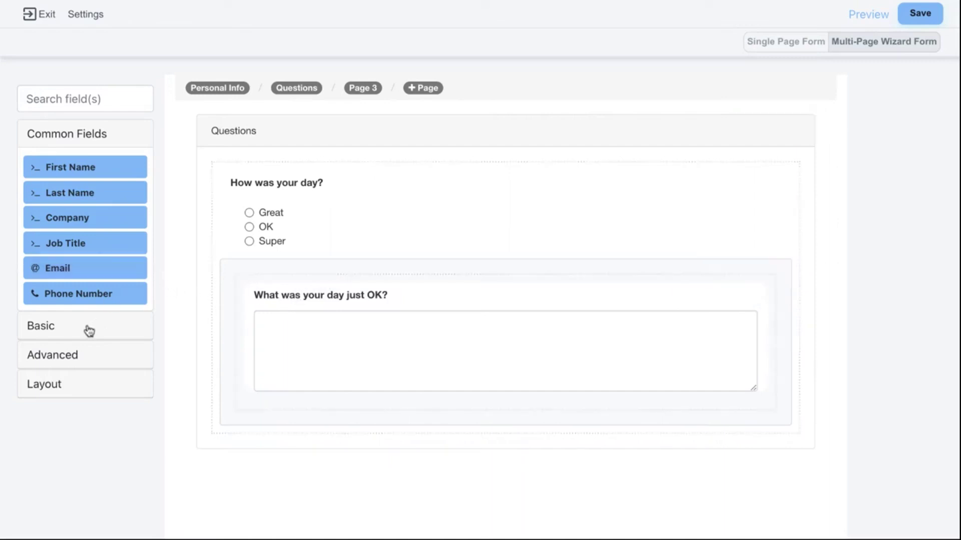
pyautogui.click(95, 100)
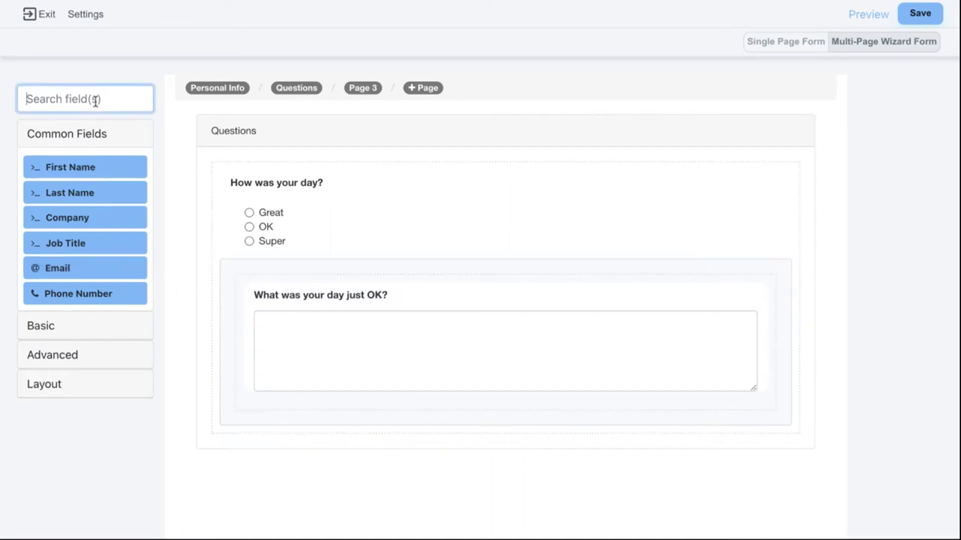
pyautogui.write('sur')
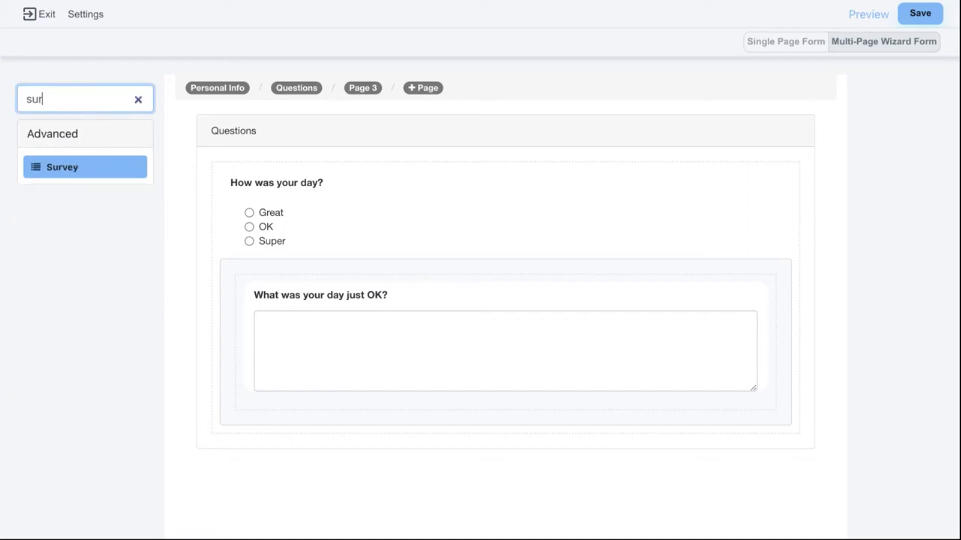
pyautogui.moveTo(51, 165); pyautogui.dragTo(353, 418)
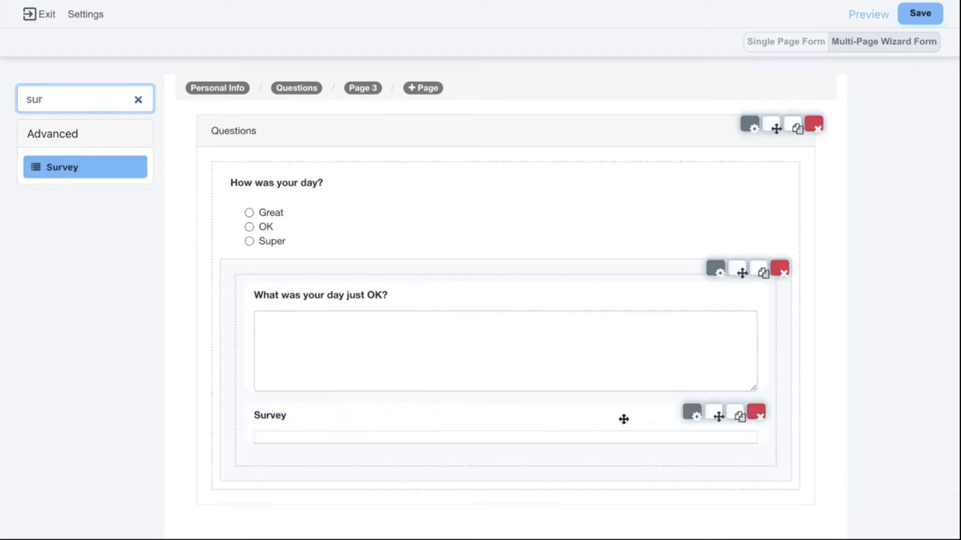
# Open the Survey component's data settings and enter "How Was the service?" as its first question
pyautogui.click(692, 413)
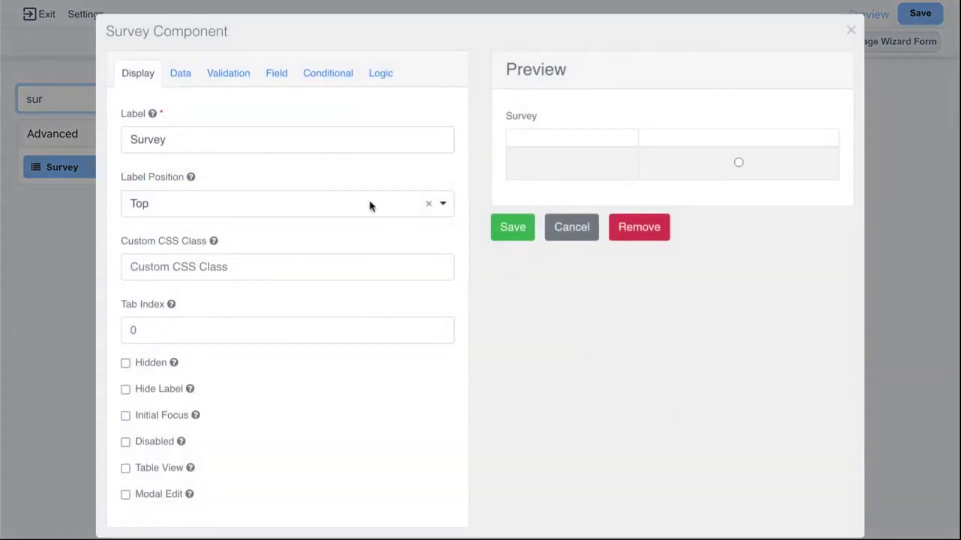
pyautogui.moveTo(231, 135); pyautogui.dragTo(131, 142)
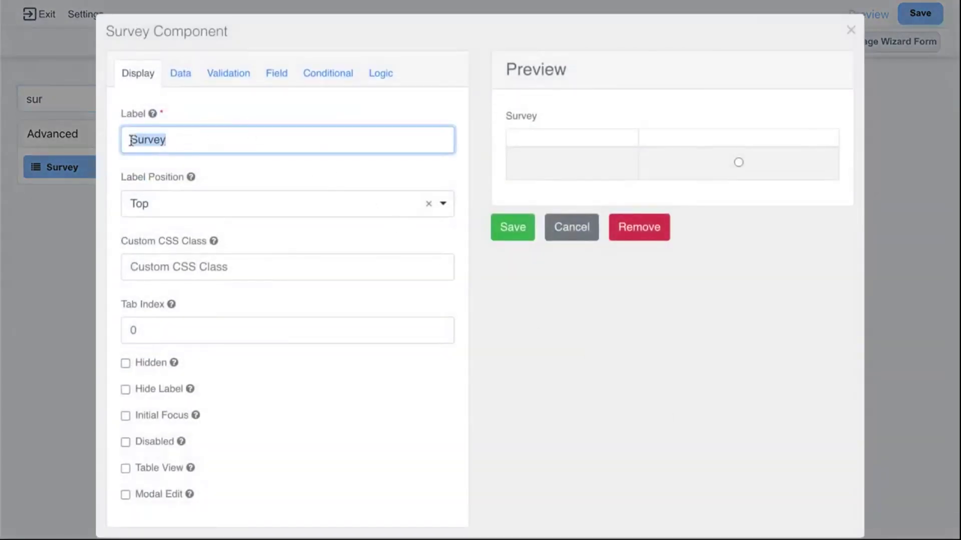
pyautogui.click(181, 82)
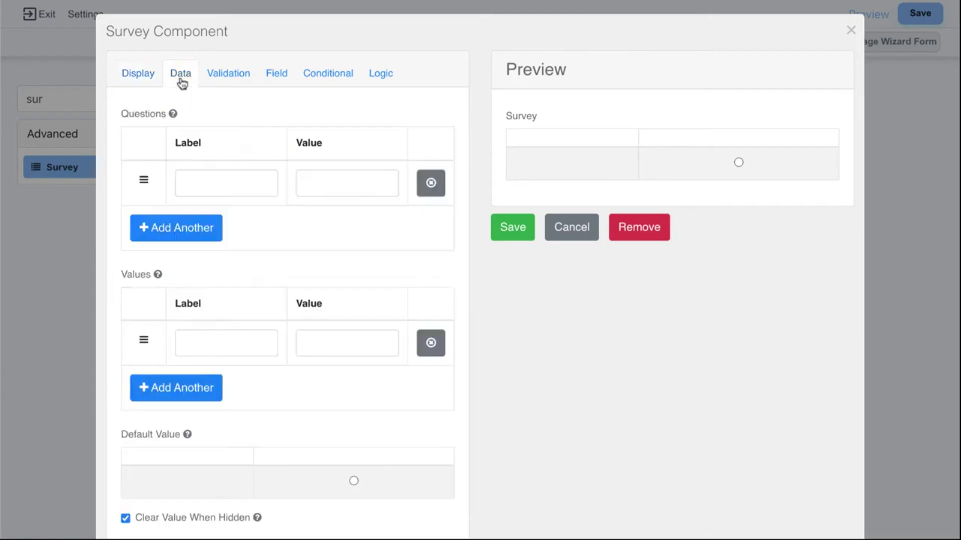
pyautogui.click(200, 181)
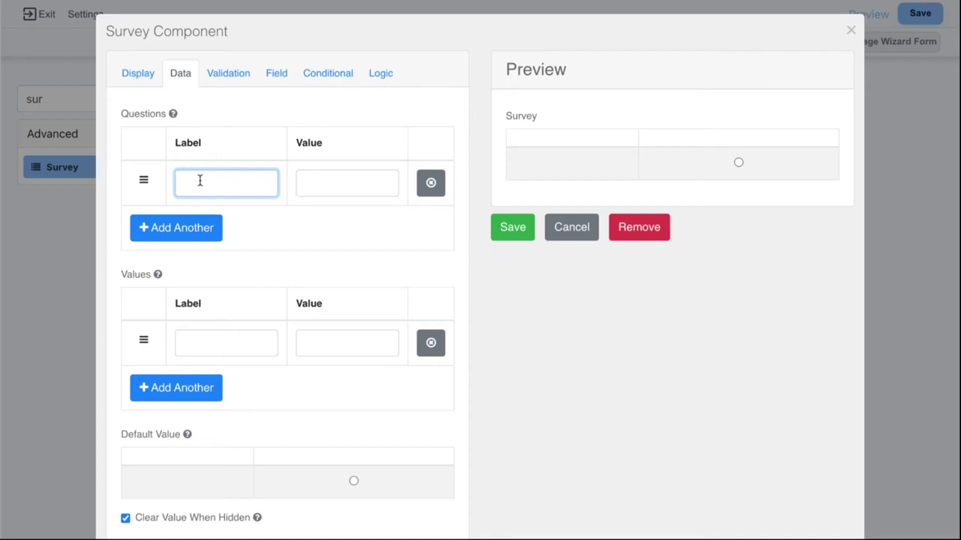
pyautogui.write('How ')
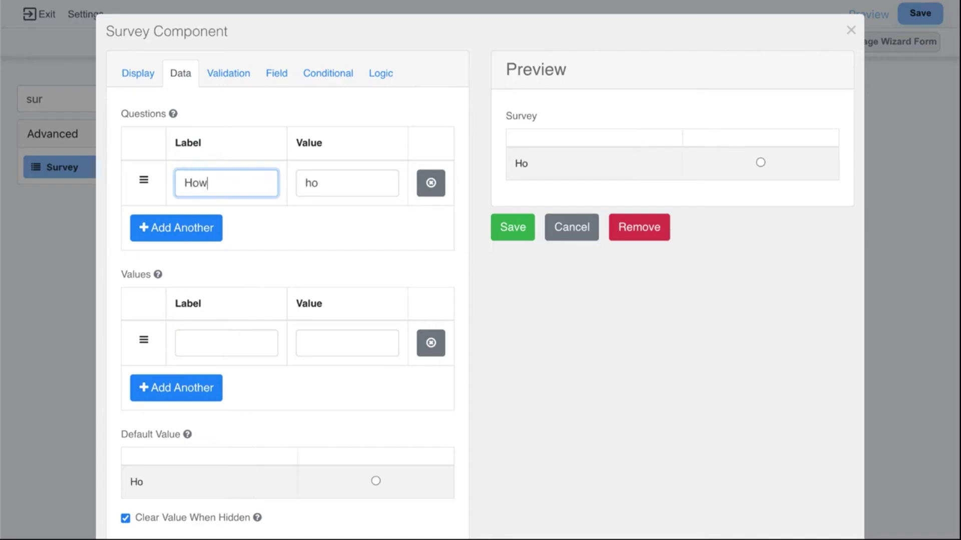
pyautogui.write('Was the service?')
# Add a second survey question labelled "How was the weather?"
pyautogui.click(151, 231)
pyautogui.click(204, 226)
pyautogui.write('Who')
pyautogui.press('BackSpace')
pyautogui.press('BackSpace')
pyautogui.press('BackSpace')
pyautogui.write('How was the')
pyautogui.write(' weather?')
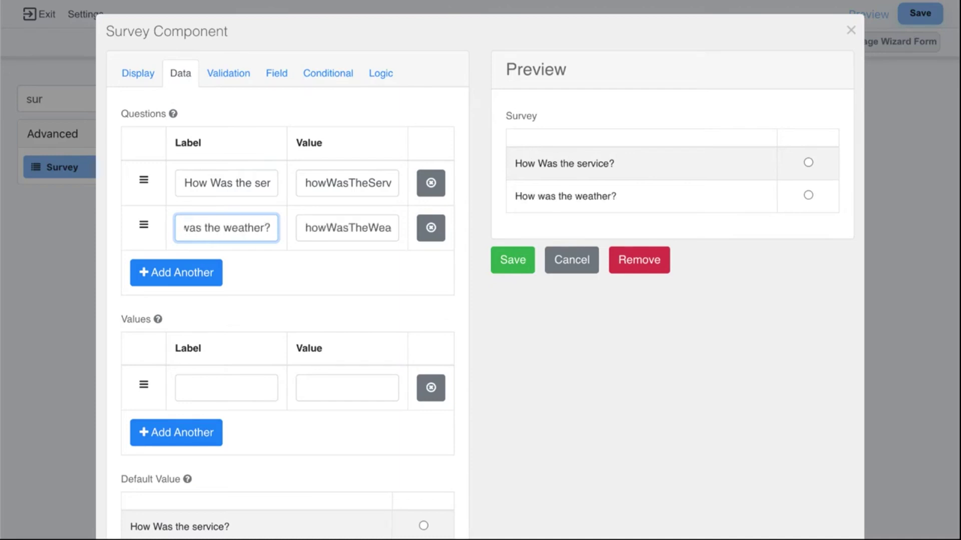
# Give the survey the answer values OK, Great and Super, and save the component
pyautogui.click(213, 383)
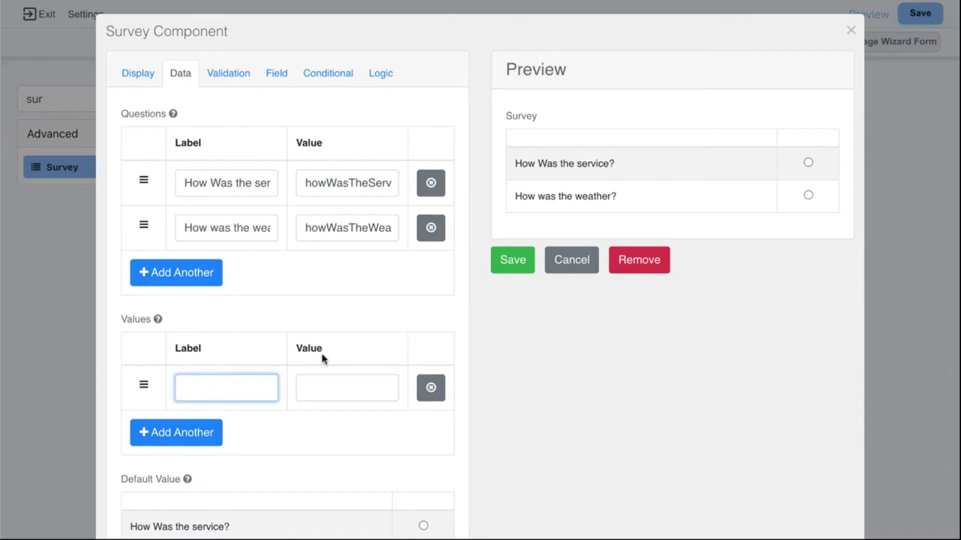
pyautogui.write('OK')
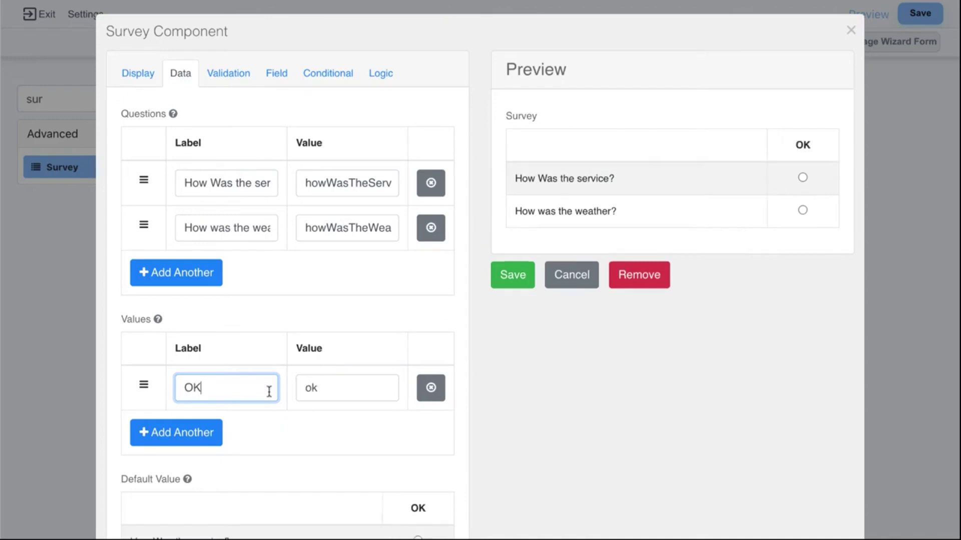
pyautogui.click(216, 422)
pyautogui.click(205, 431)
pyautogui.write('Great')
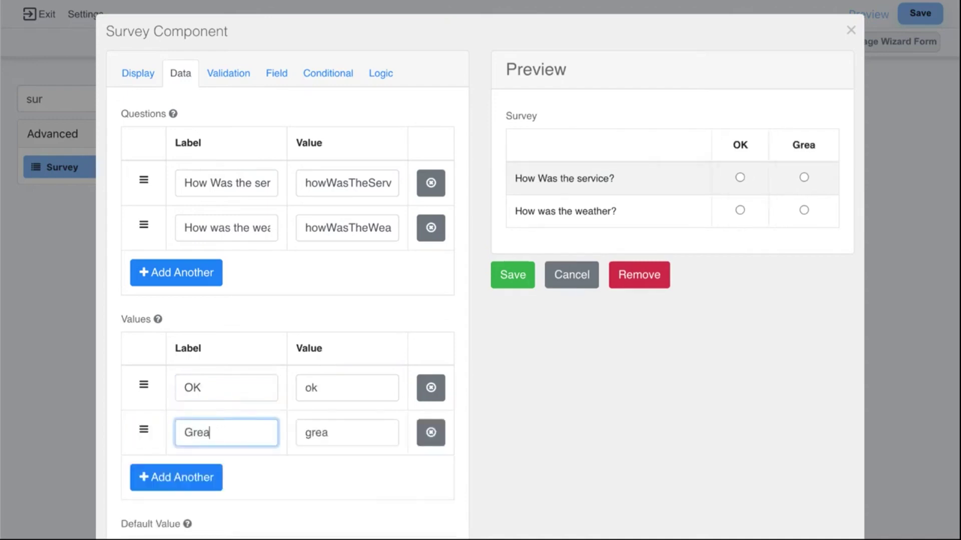
pyautogui.click(184, 478)
pyautogui.click(201, 477)
pyautogui.write('u')
pyautogui.press('BackSpace')
pyautogui.write('Super')
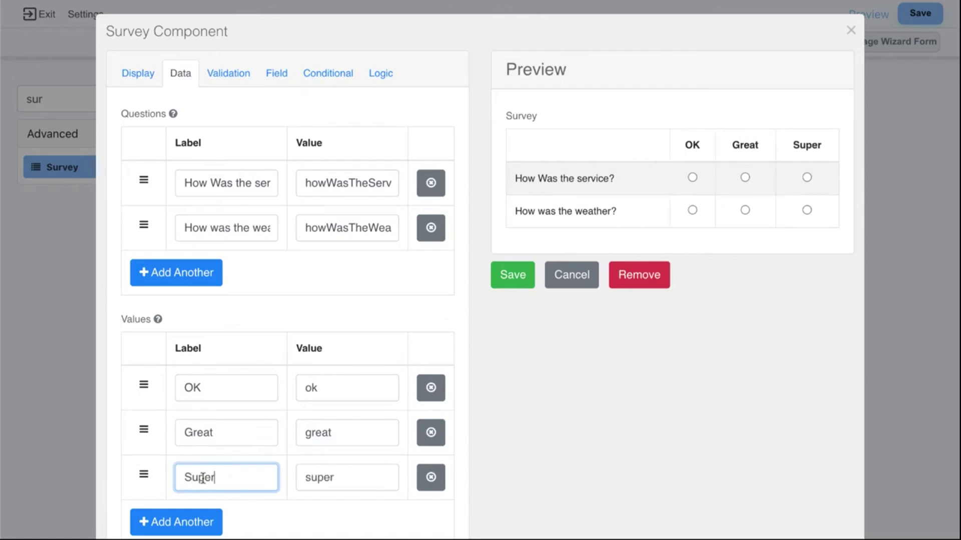
pyautogui.scroll(-2, 361, 351)
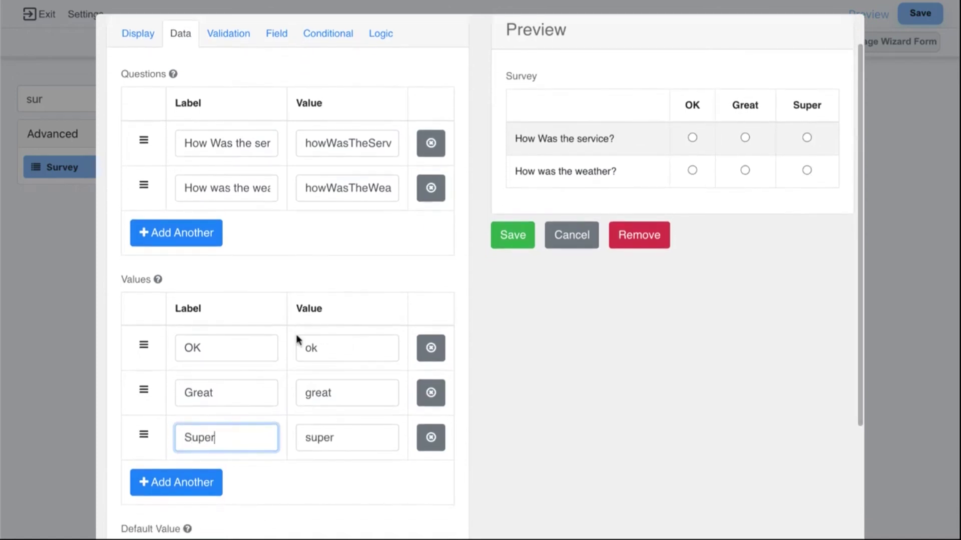
pyautogui.scroll(-3, 278, 333)
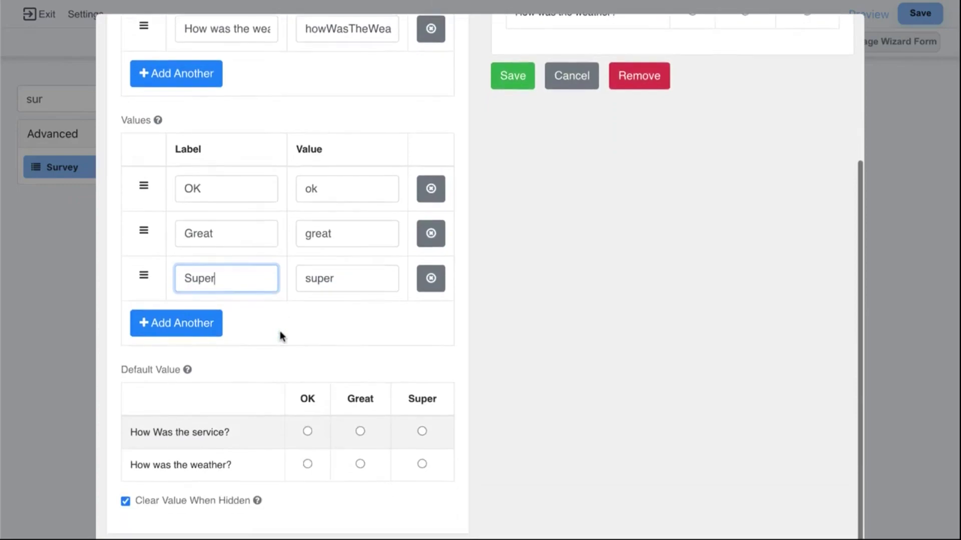
pyautogui.click(511, 80)
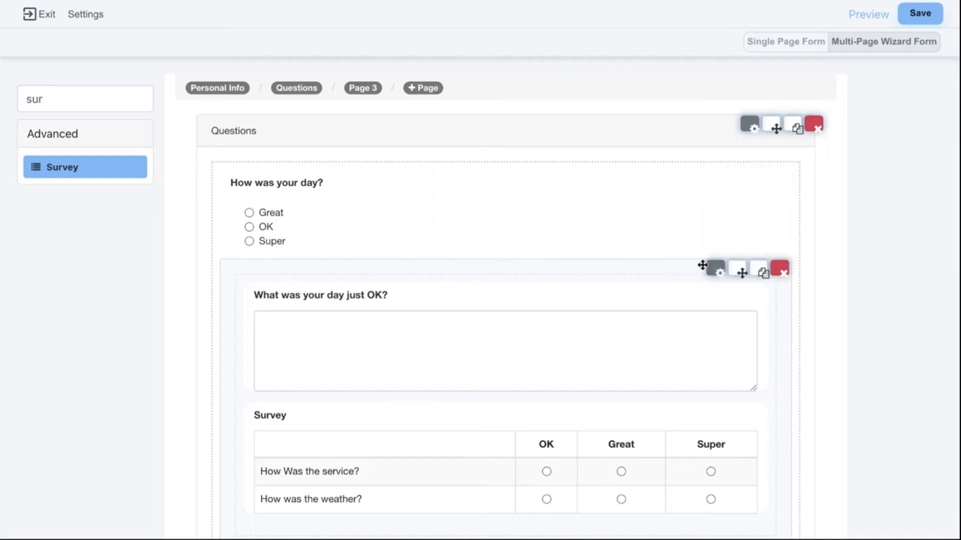
# Set the well to Hidden, with a condition that displays it when the "How was your day?" radio has the value ok
pyautogui.click(718, 275)
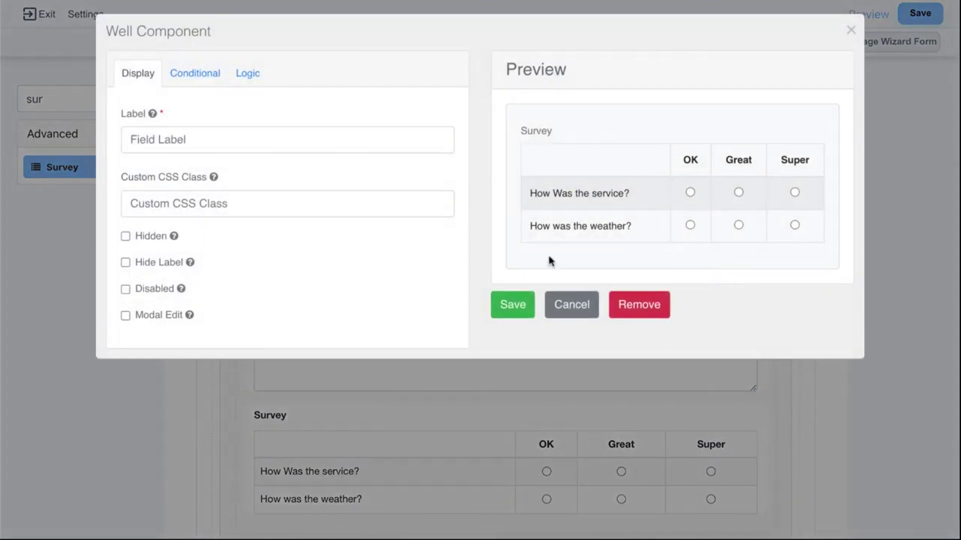
pyautogui.click(150, 236)
pyautogui.click(205, 82)
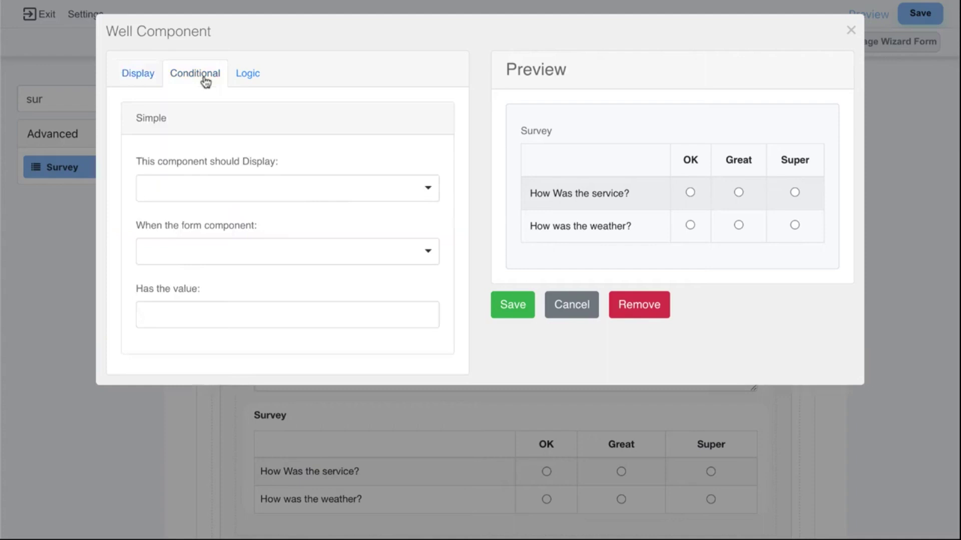
pyautogui.click(199, 193)
pyautogui.click(186, 249)
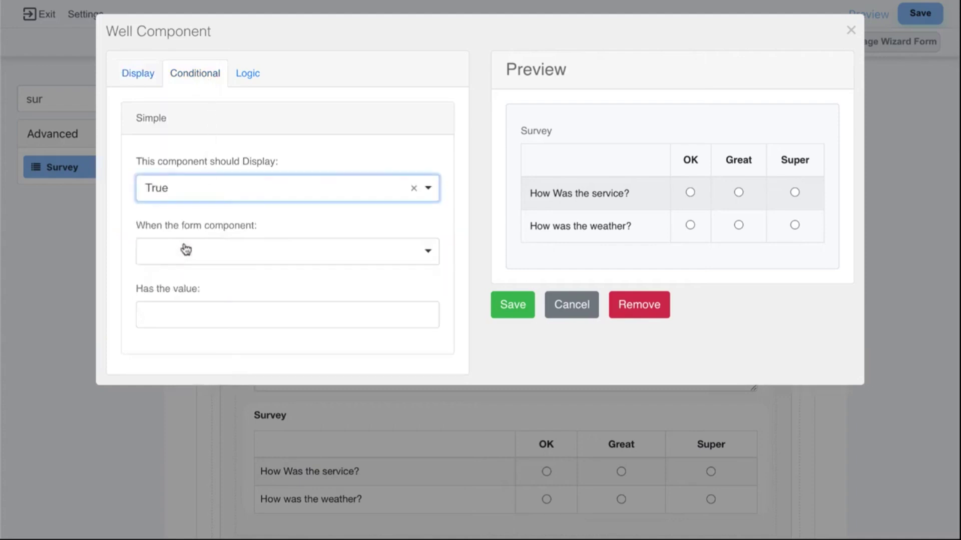
pyautogui.click(210, 255)
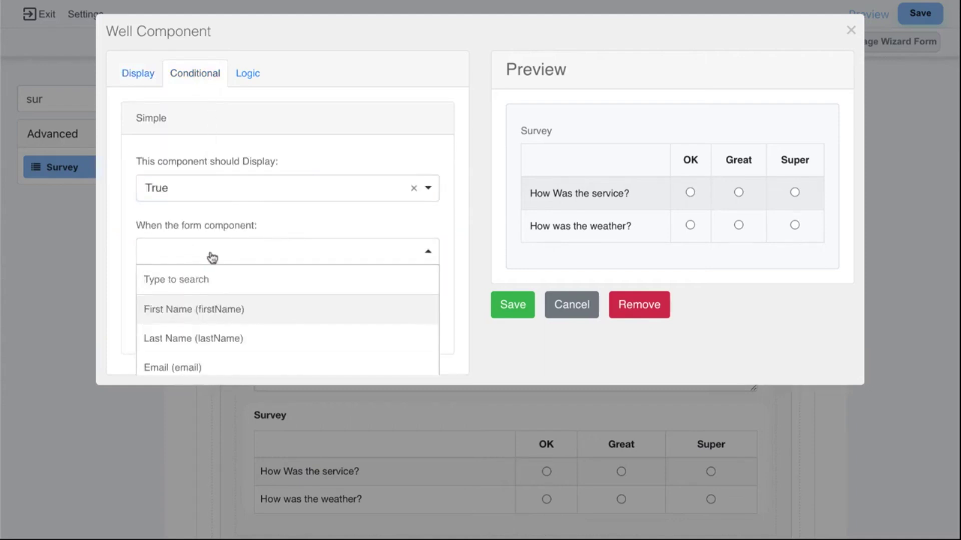
pyautogui.write('ra')
pyautogui.click(203, 308)
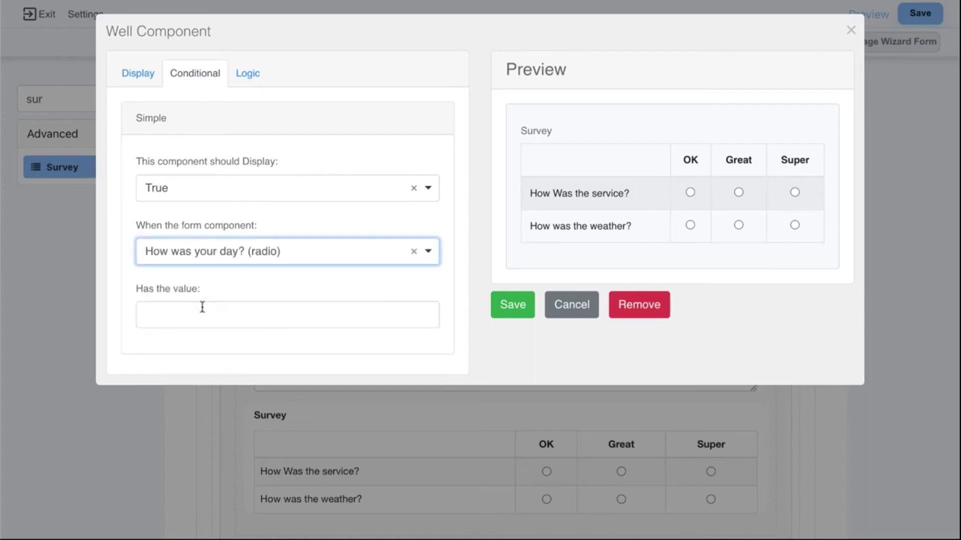
pyautogui.click(202, 311)
pyautogui.write('ok')
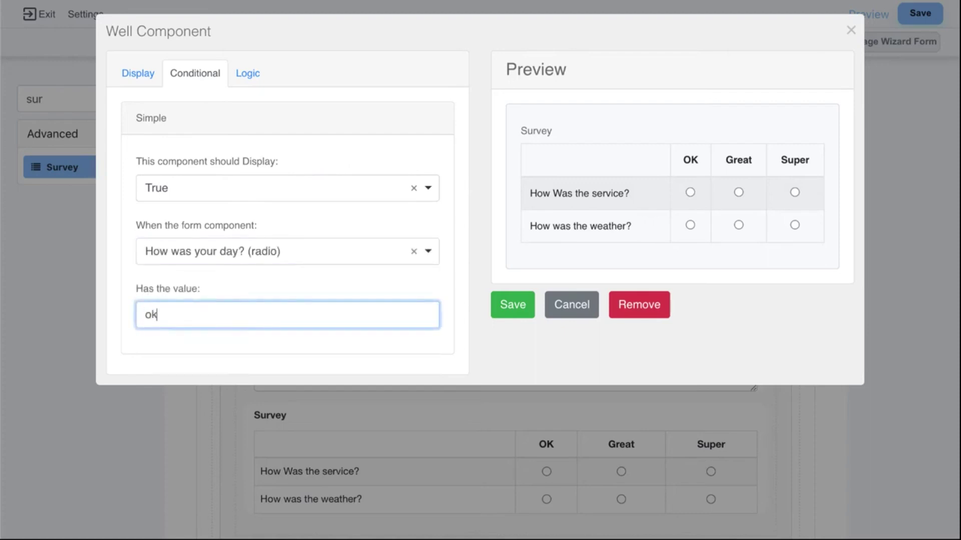
pyautogui.click(499, 308)
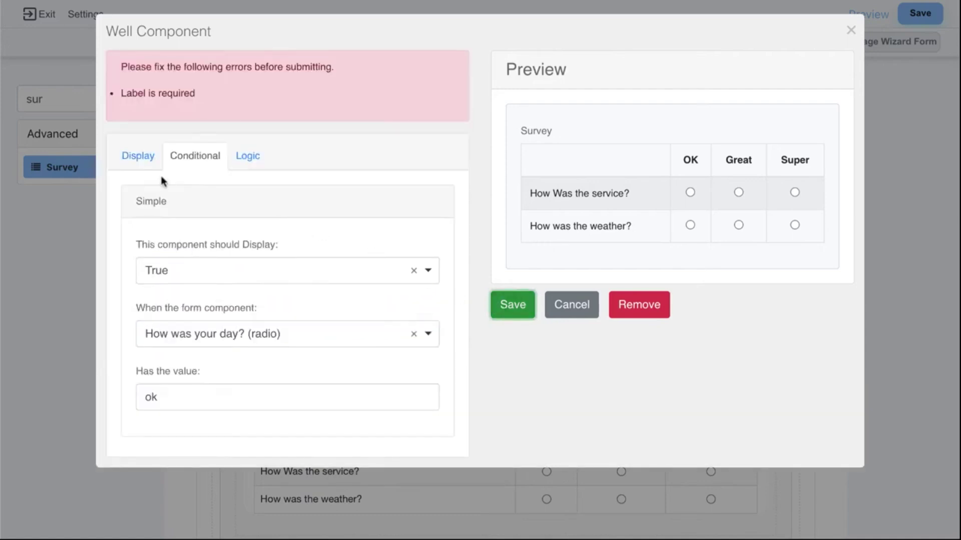
# Label the well "surveryGroup" and save its settings
pyautogui.click(143, 171)
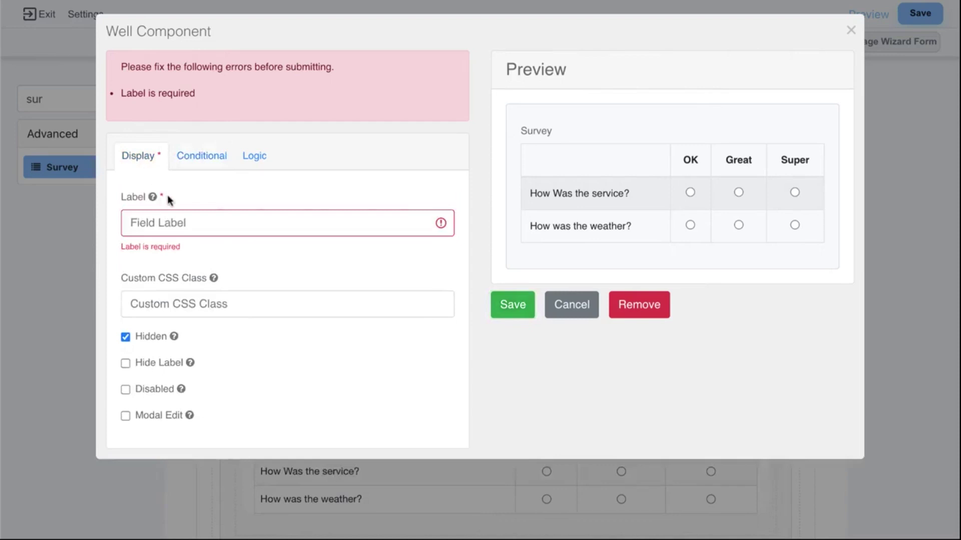
pyautogui.click(183, 219)
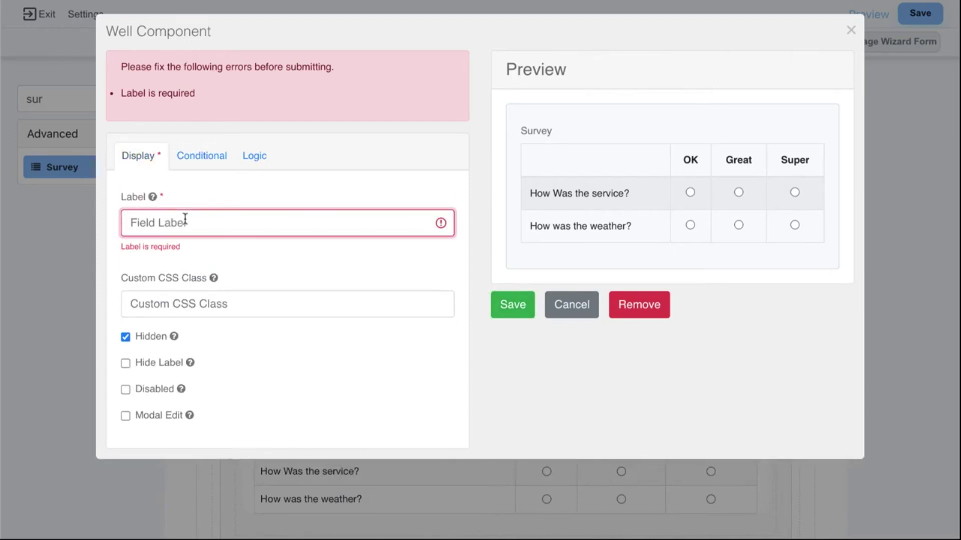
pyautogui.write('survery')
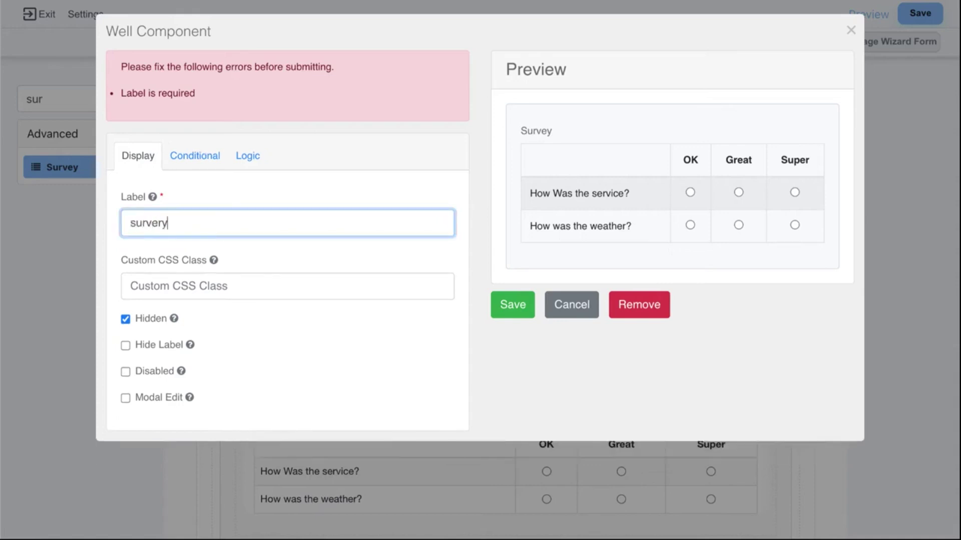
pyautogui.write('Group')
pyautogui.click(508, 302)
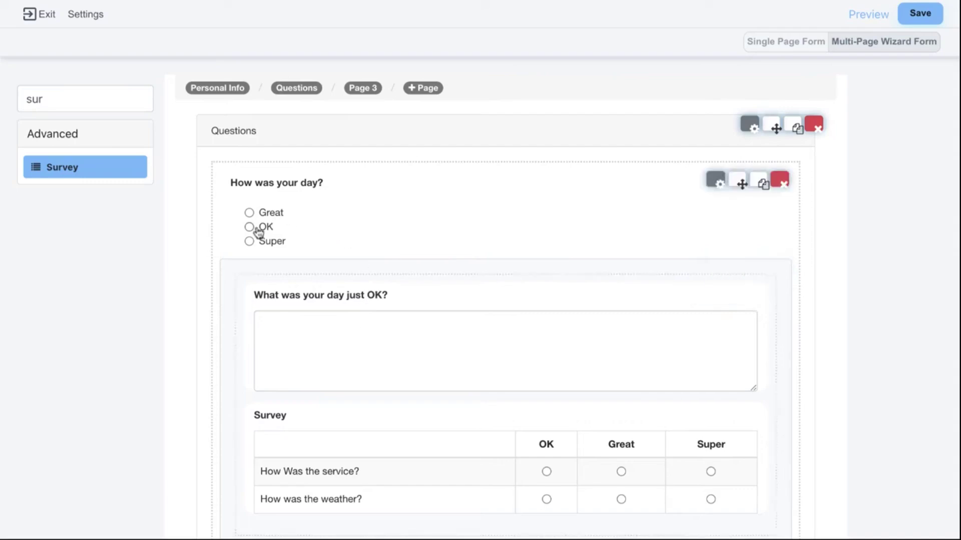
# Save the form as new version 1.3 and open its preview
pyautogui.click(919, 20)
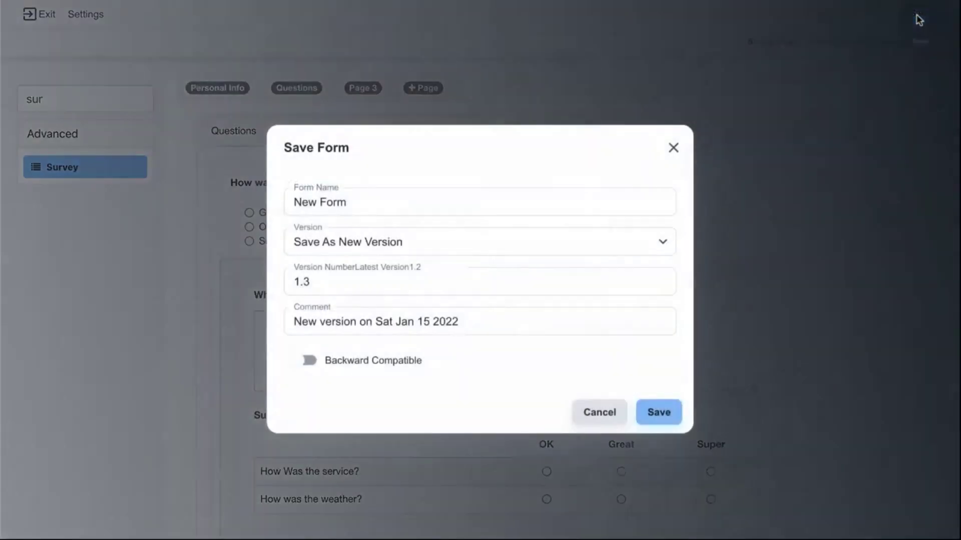
pyautogui.click(655, 411)
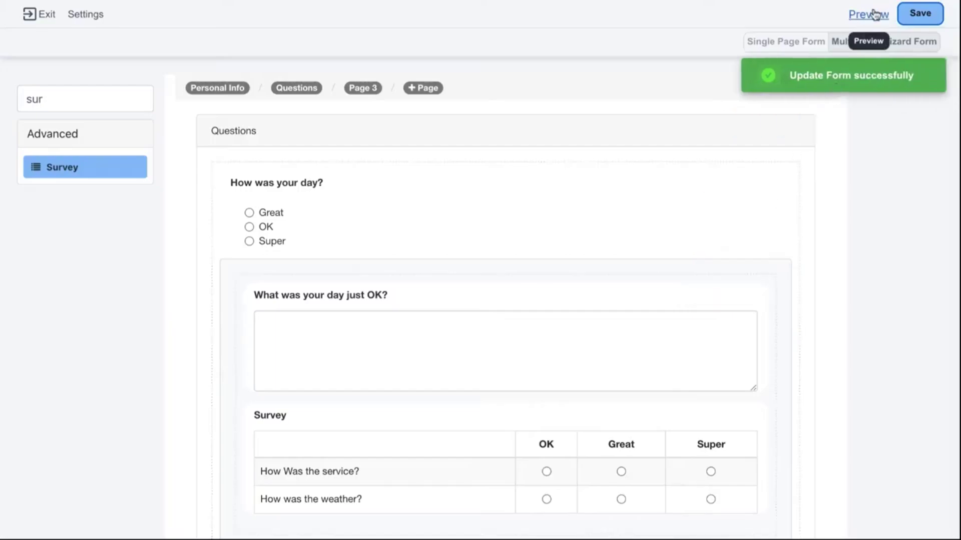
pyautogui.click(874, 15)
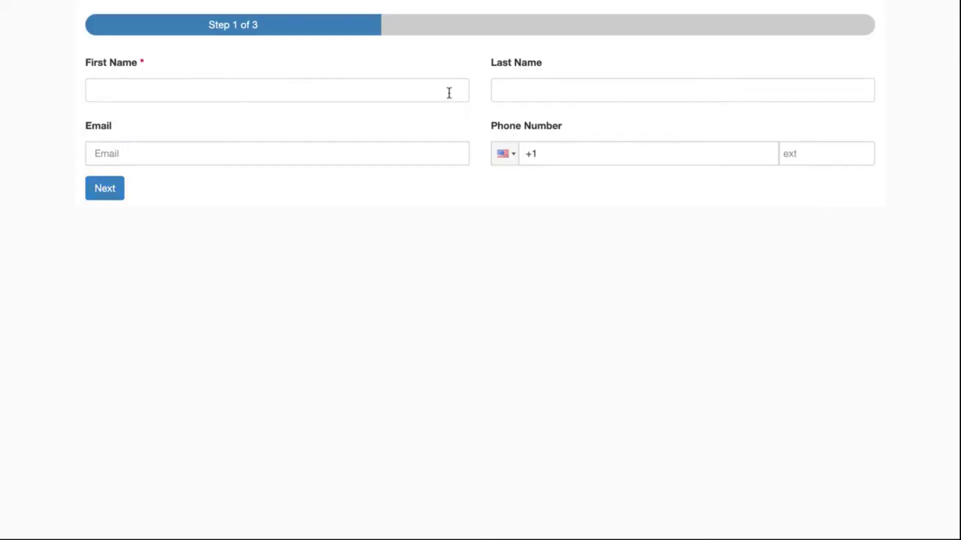
# Fill in the required first name in the form preview and continue to the second wizard page
pyautogui.click(449, 93)
pyautogui.write('J')
pyautogui.press('Return')
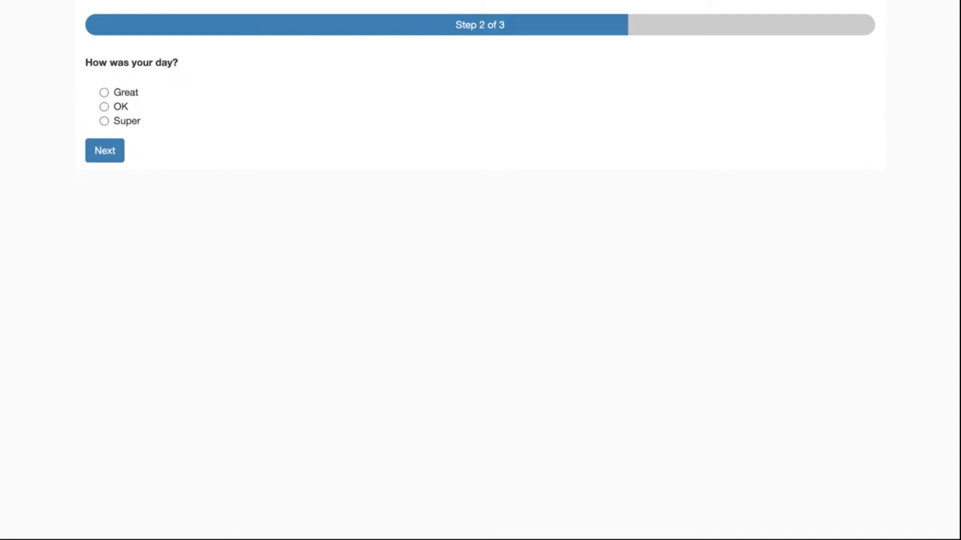
# Test the "How was your day?" question with the answers Great, Super and OK, and close the preview
pyautogui.click(133, 93)
pyautogui.click(128, 125)
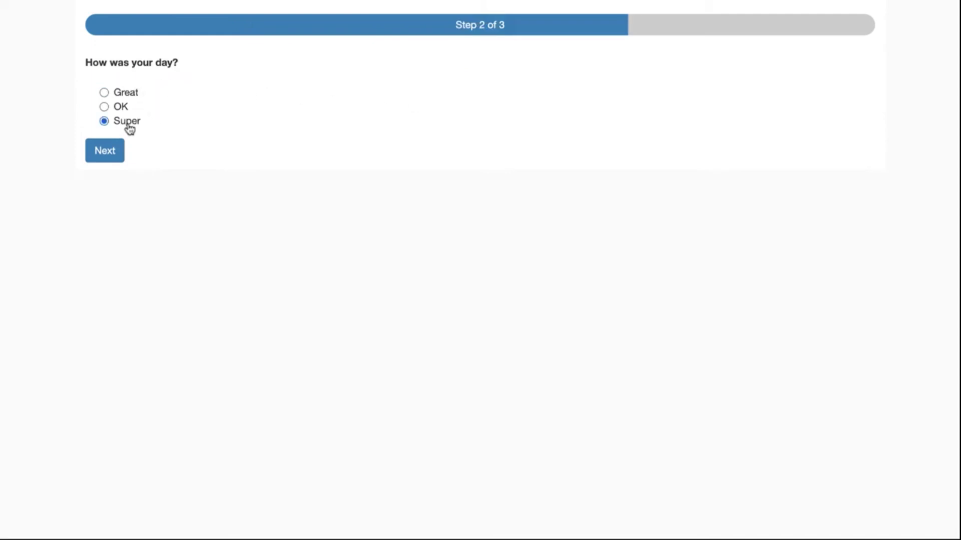
pyautogui.click(120, 110)
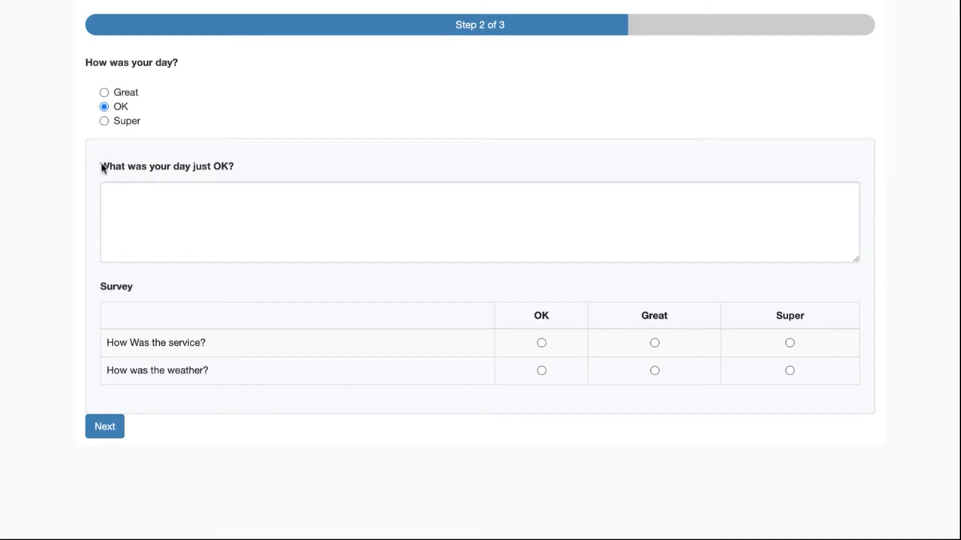
pyautogui.moveTo(102, 167); pyautogui.dragTo(242, 180)
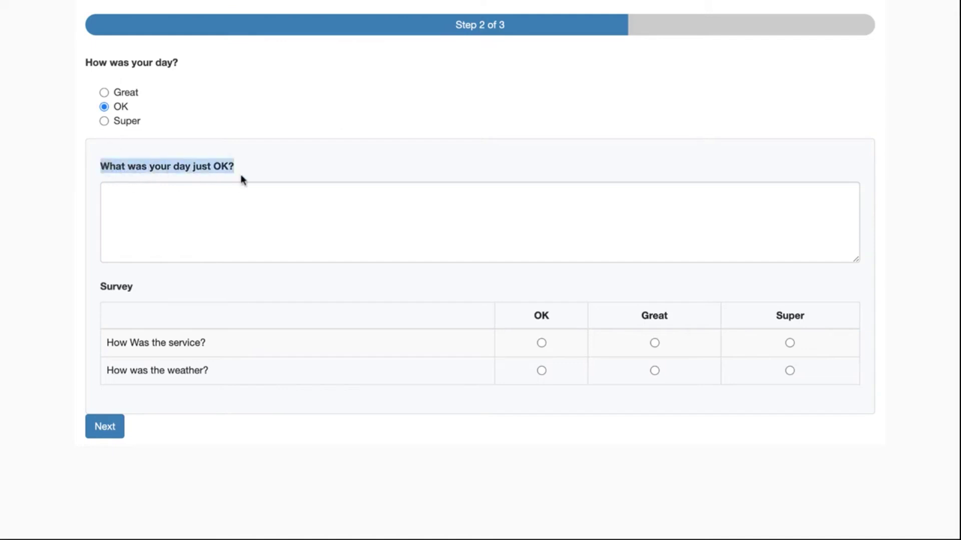
pyautogui.click(241, 168)
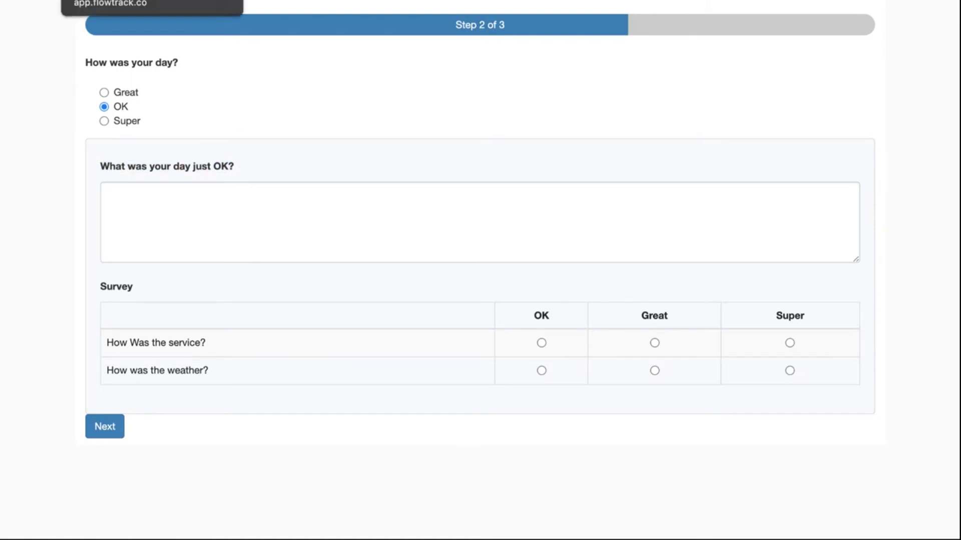
pyautogui.hotkey('ctrl', 'w')
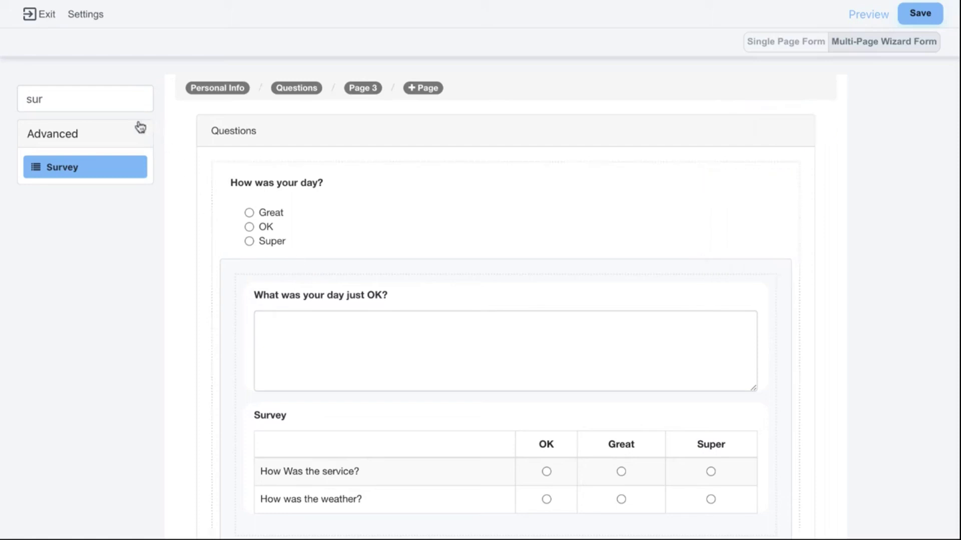
# Clear the component search and add a Content layout component to Page 3
pyautogui.click(34, 99)
pyautogui.click(139, 100)
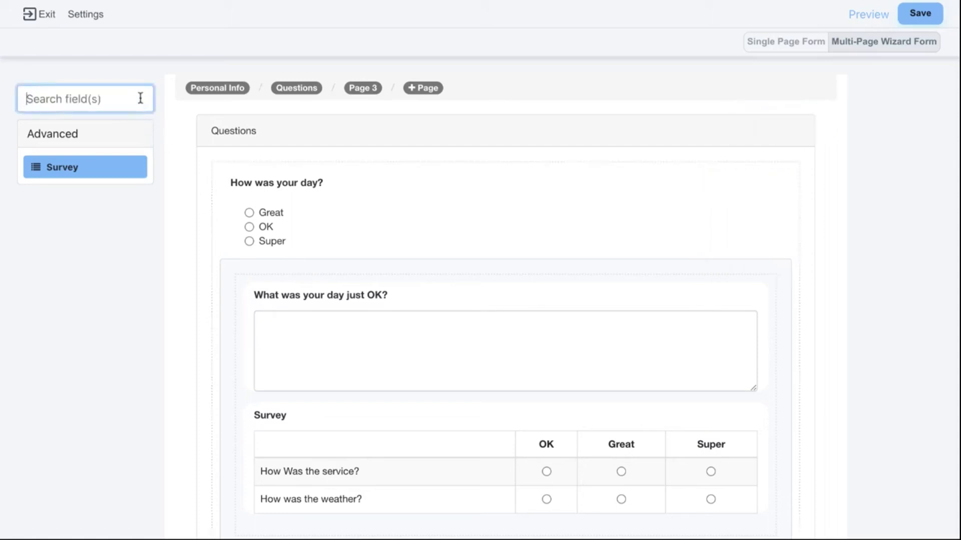
pyautogui.click(98, 163)
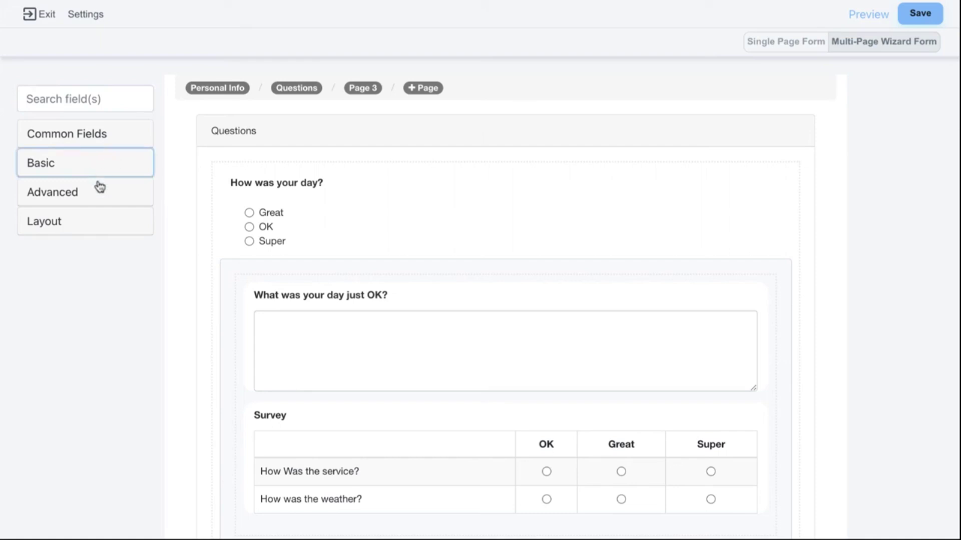
pyautogui.click(364, 91)
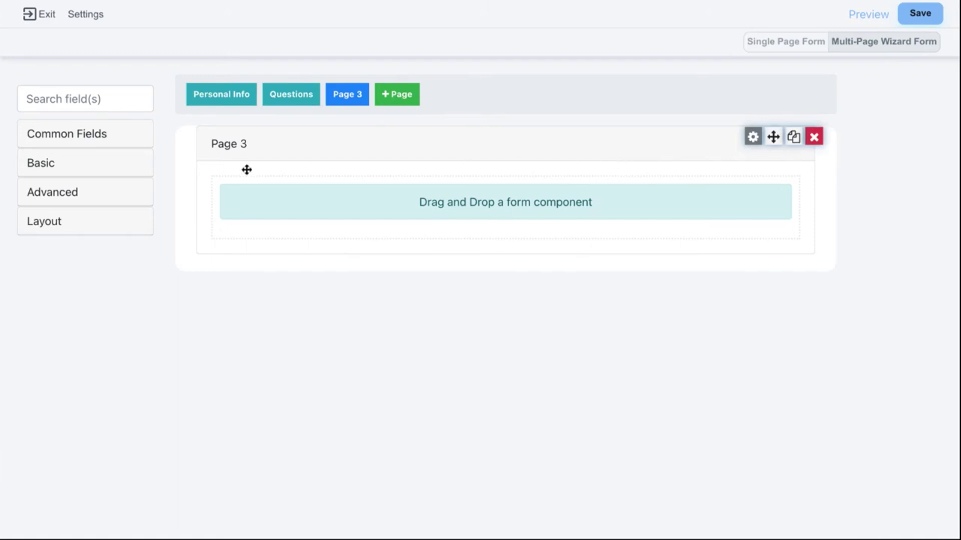
pyautogui.click(69, 226)
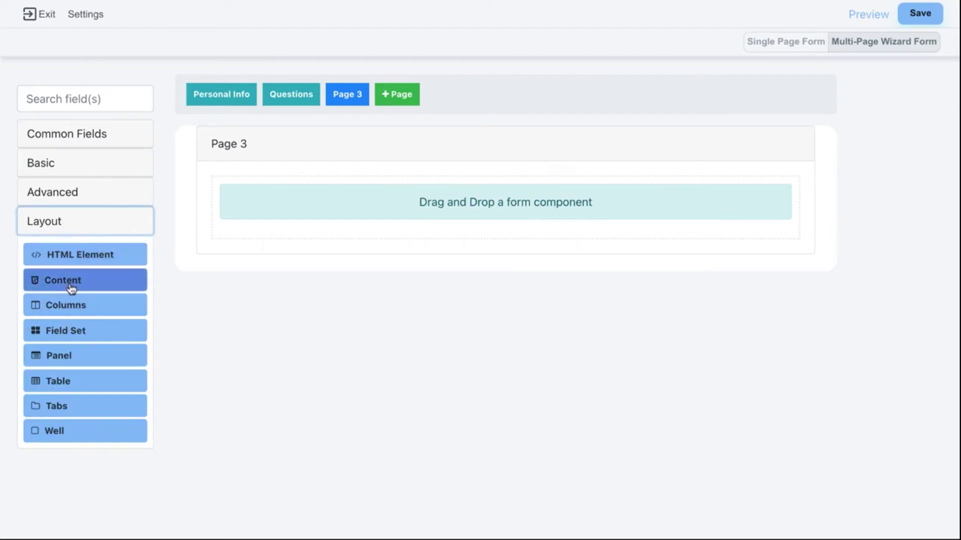
pyautogui.moveTo(70, 284); pyautogui.dragTo(283, 186)
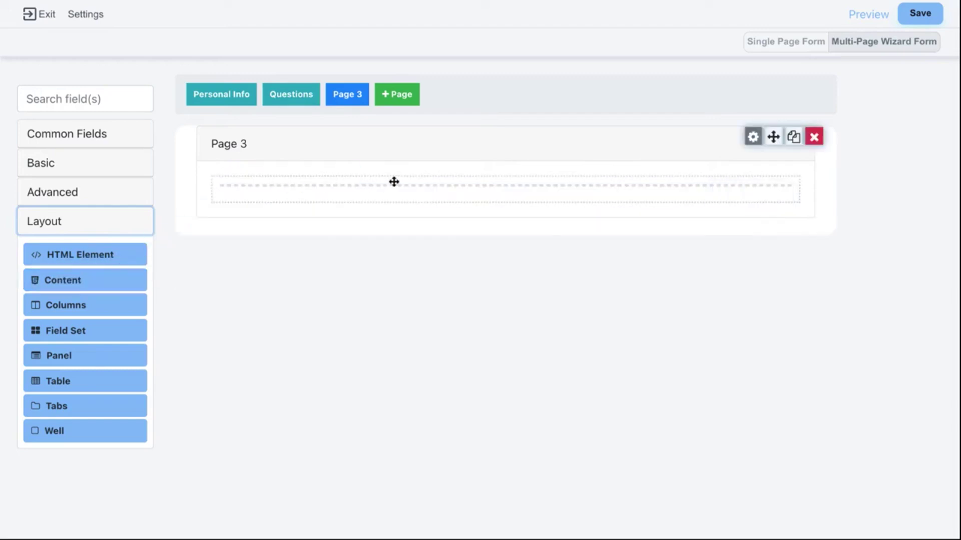
pyautogui.click(719, 196)
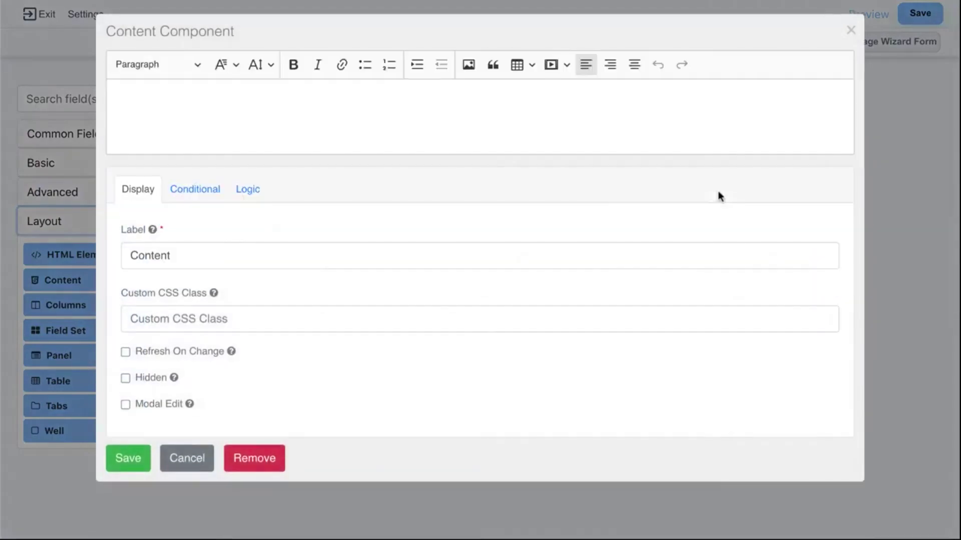
# Enter "Welcome!" formatted as Heading 1 in the Content component and save it
pyautogui.click(321, 117)
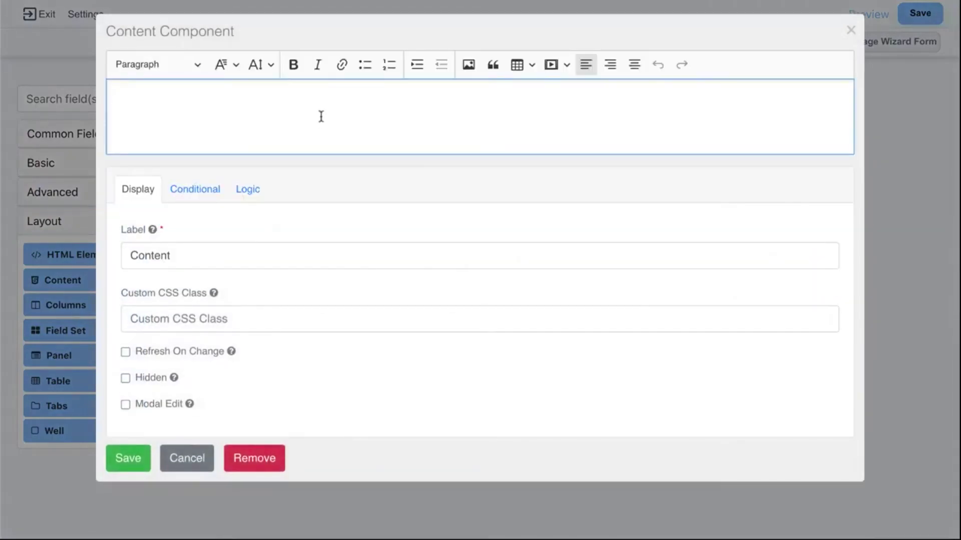
pyautogui.write('Welcome!')
pyautogui.moveTo(175, 100); pyautogui.dragTo(108, 98)
pyautogui.click(154, 67)
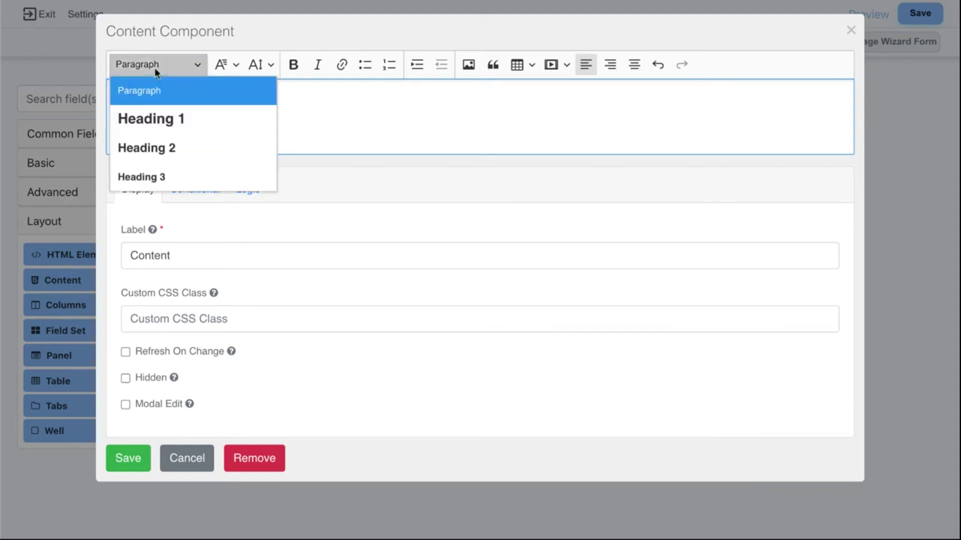
pyautogui.click(155, 118)
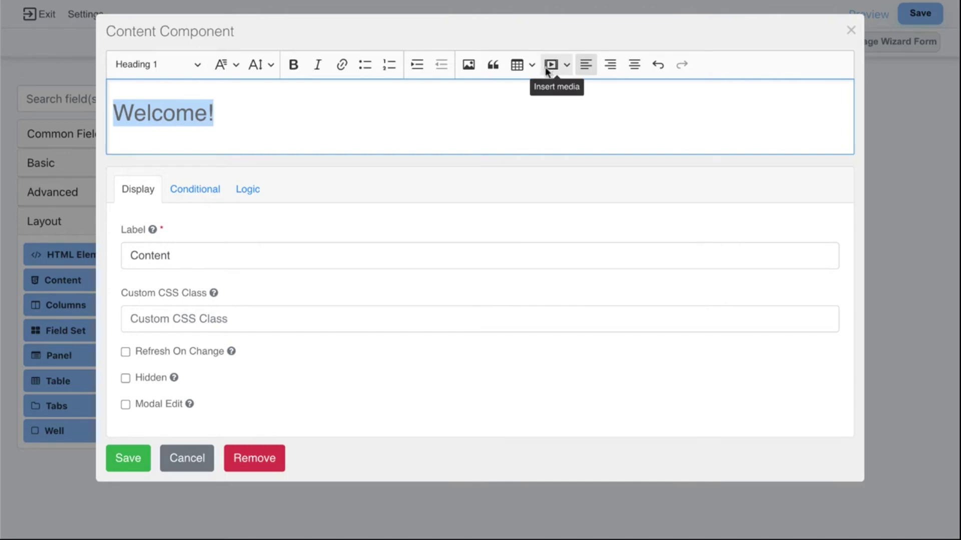
pyautogui.click(315, 114)
pyautogui.moveTo(246, 116); pyautogui.dragTo(118, 110)
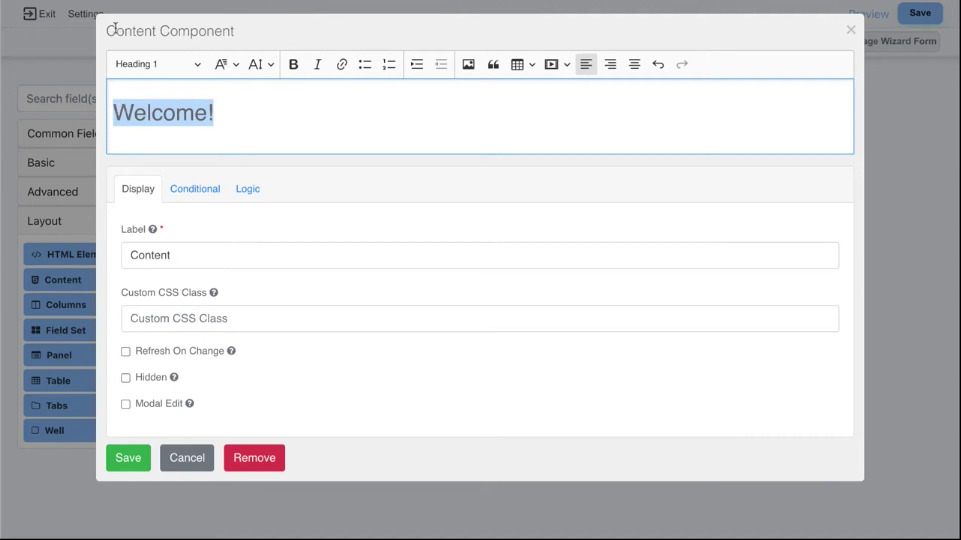
pyautogui.moveTo(116, 30); pyautogui.dragTo(277, 73)
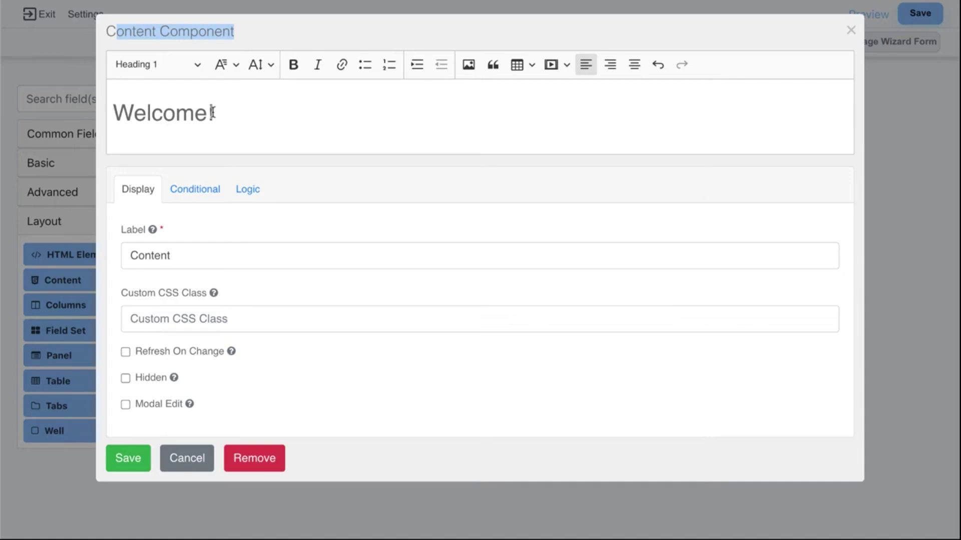
pyautogui.moveTo(212, 112); pyautogui.dragTo(133, 113)
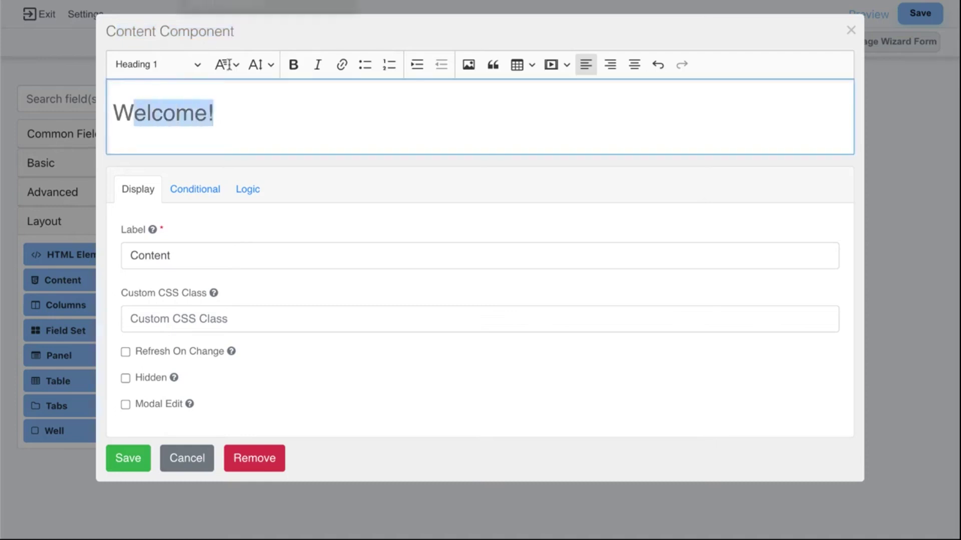
pyautogui.click(223, 103)
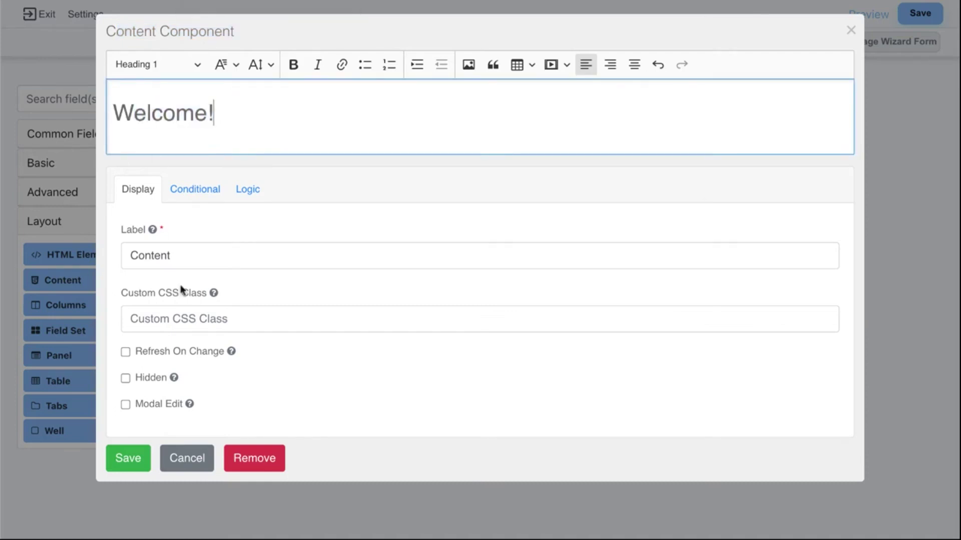
pyautogui.click(131, 455)
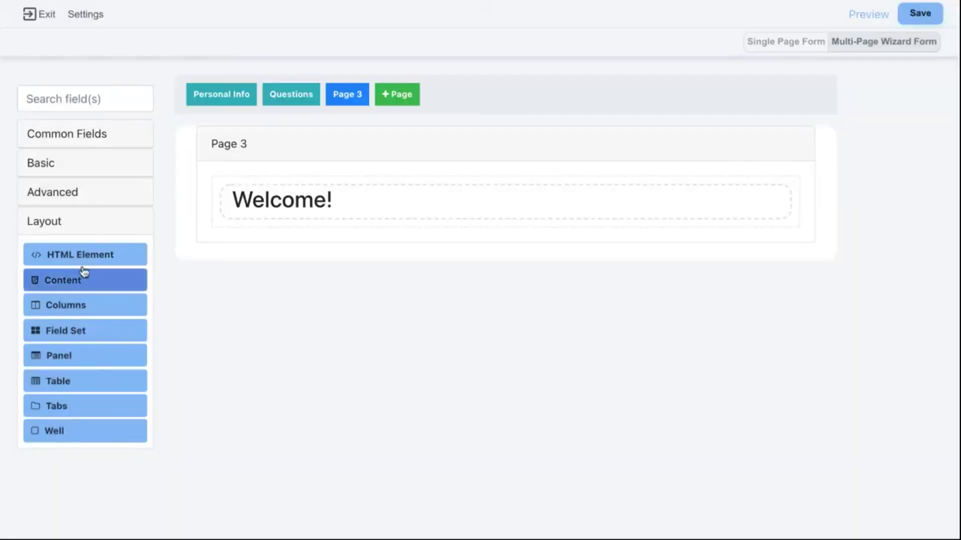
# Add an HTML Element below the Welcome heading on Page 3, review its settings and leave them without saving
pyautogui.moveTo(86, 261); pyautogui.dragTo(332, 228)
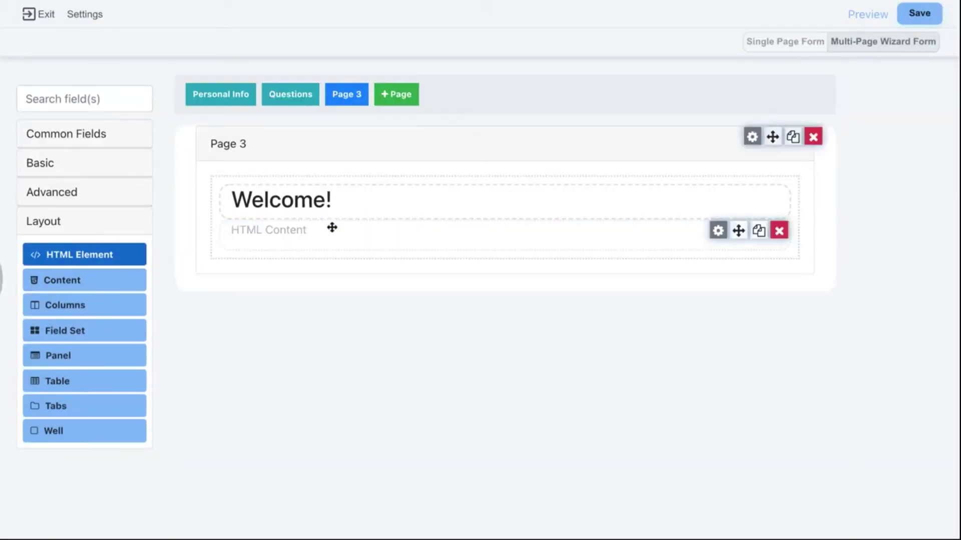
pyautogui.click(719, 230)
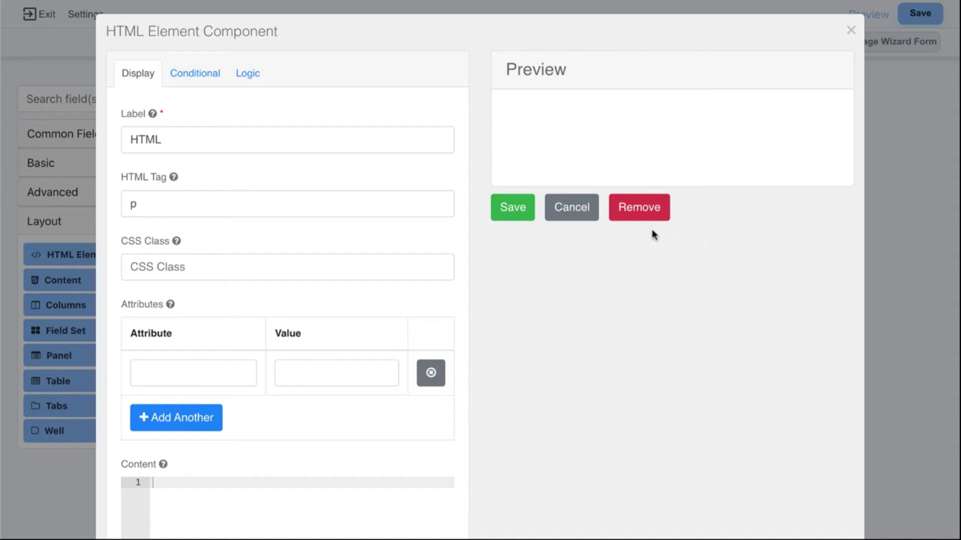
pyautogui.scroll(-3, 651, 230)
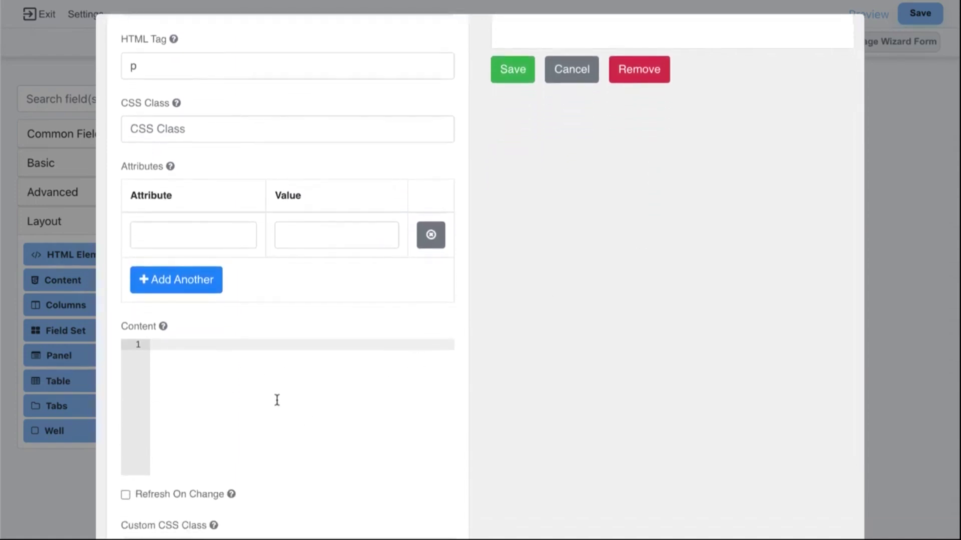
pyautogui.scroll(3, 277, 400)
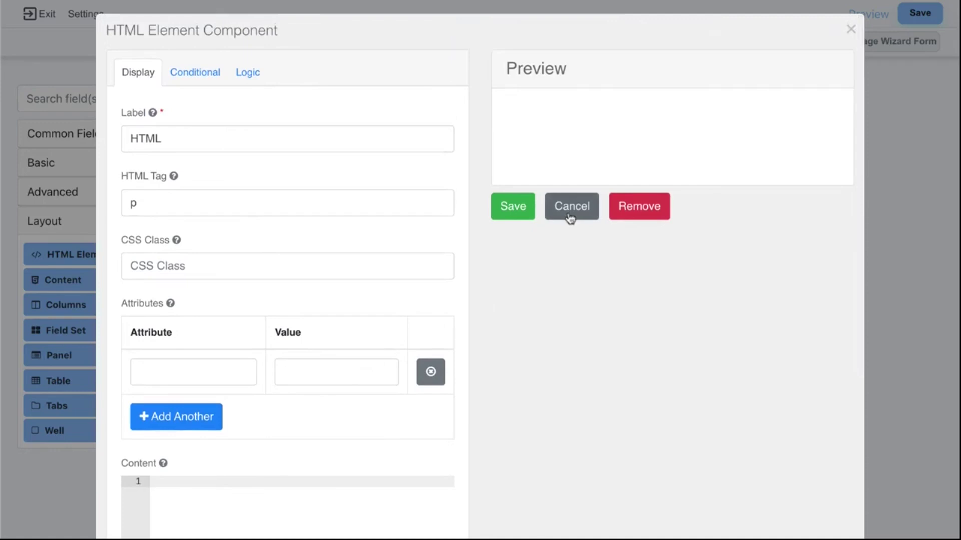
pyautogui.click(569, 218)
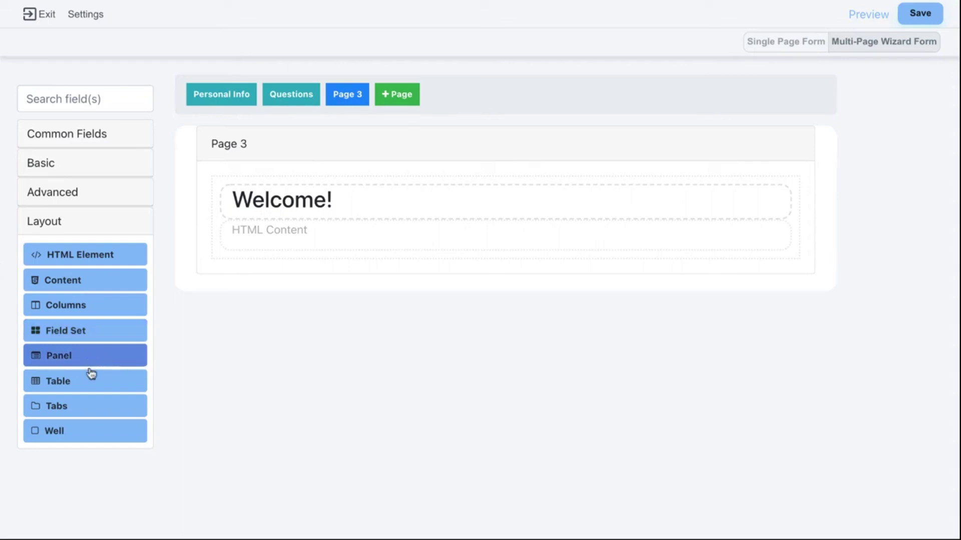
# Try out a Table component on Page 3 with the Striped and Bordered options, discard the settings and remove the table
pyautogui.moveTo(90, 388); pyautogui.dragTo(337, 257)
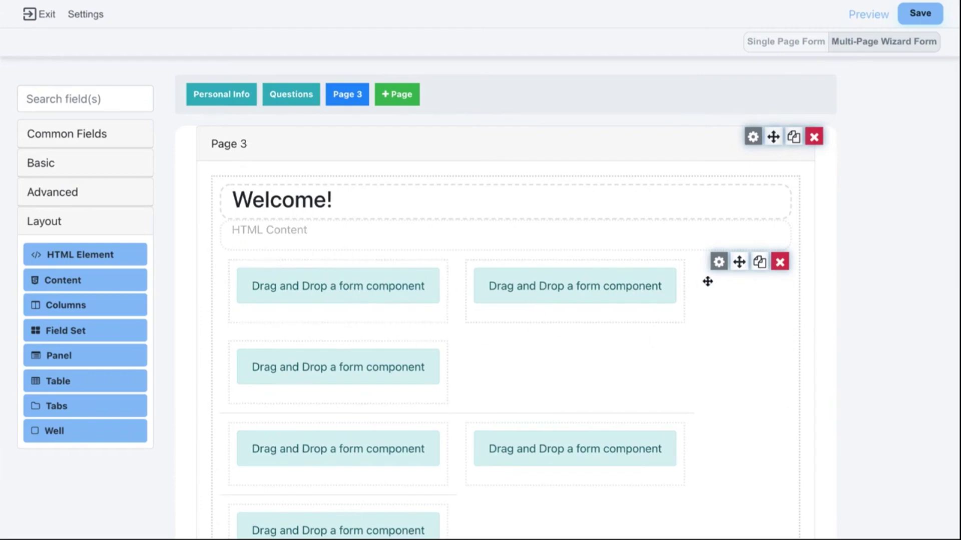
pyautogui.click(719, 262)
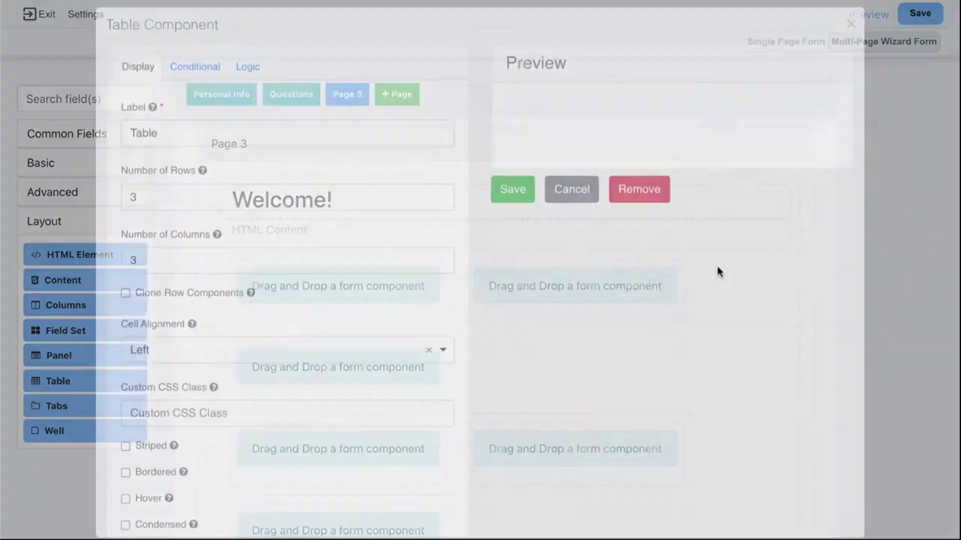
pyautogui.click(126, 200)
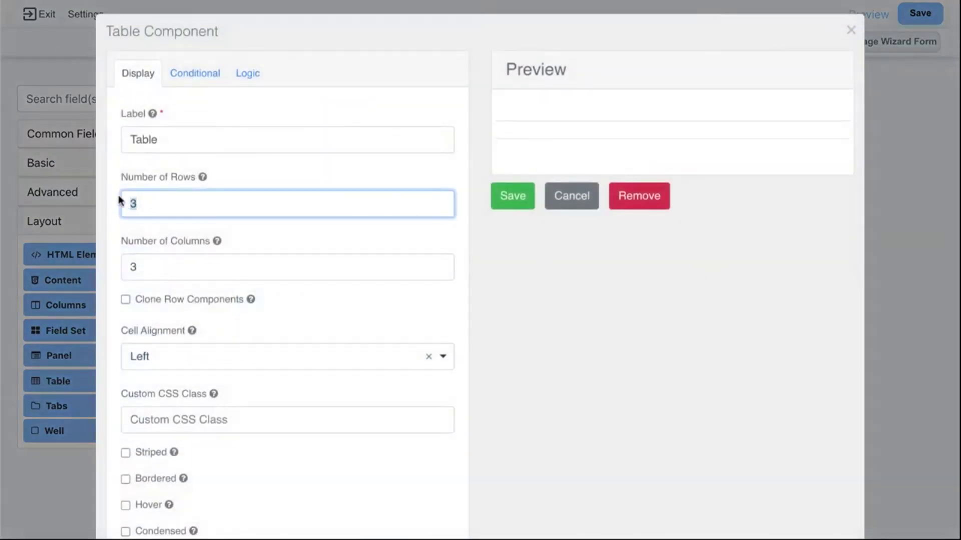
pyautogui.doubleClick(129, 199)
pyautogui.click(155, 454)
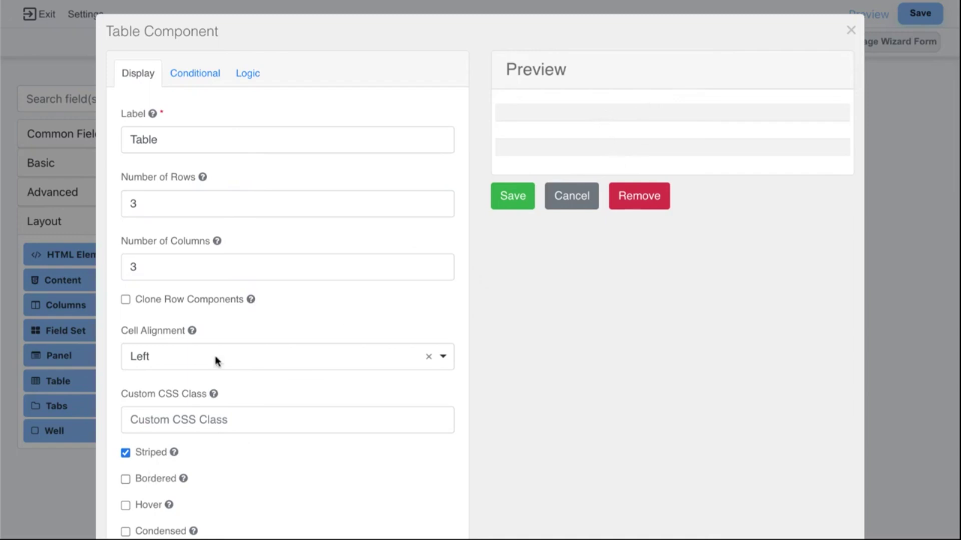
pyautogui.click(152, 477)
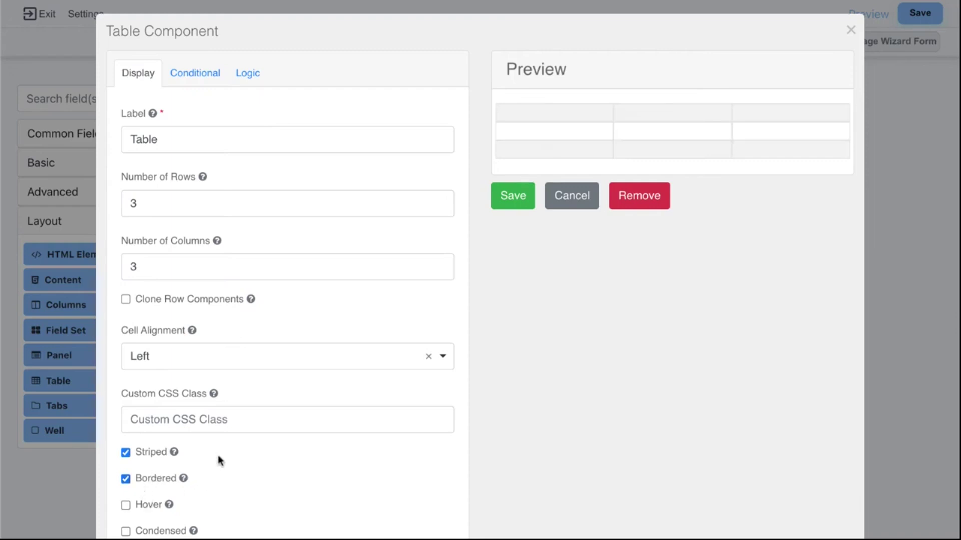
pyautogui.scroll(-2, 217, 456)
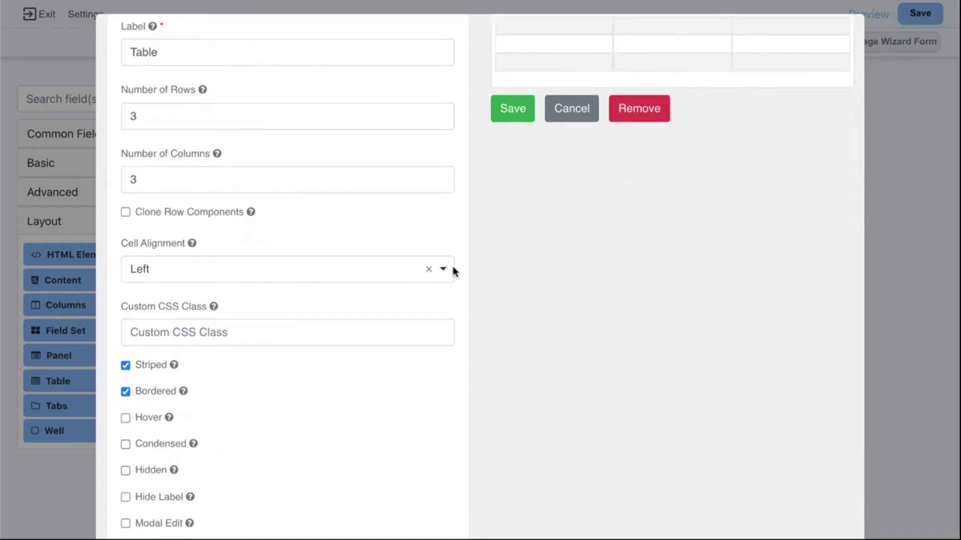
pyautogui.scroll(2, 453, 265)
pyautogui.click(564, 205)
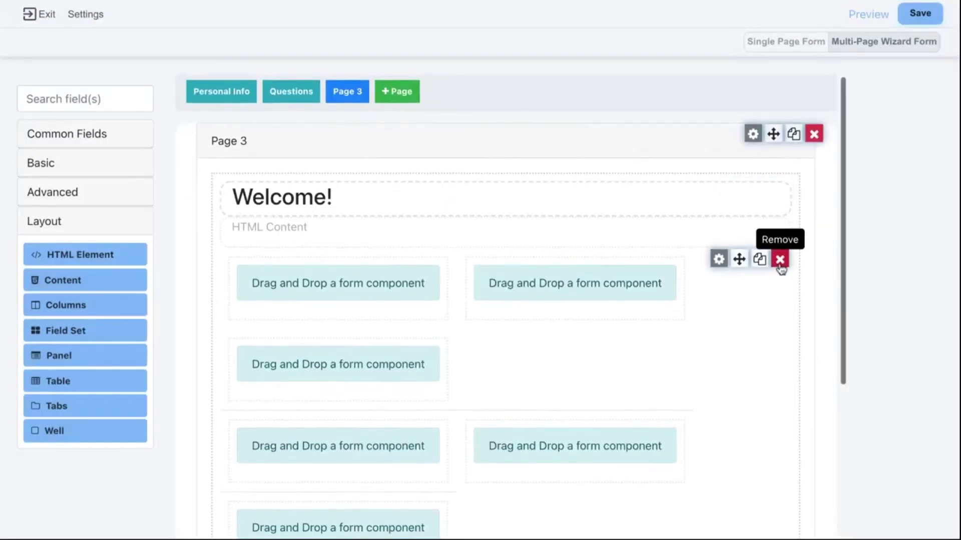
pyautogui.click(781, 258)
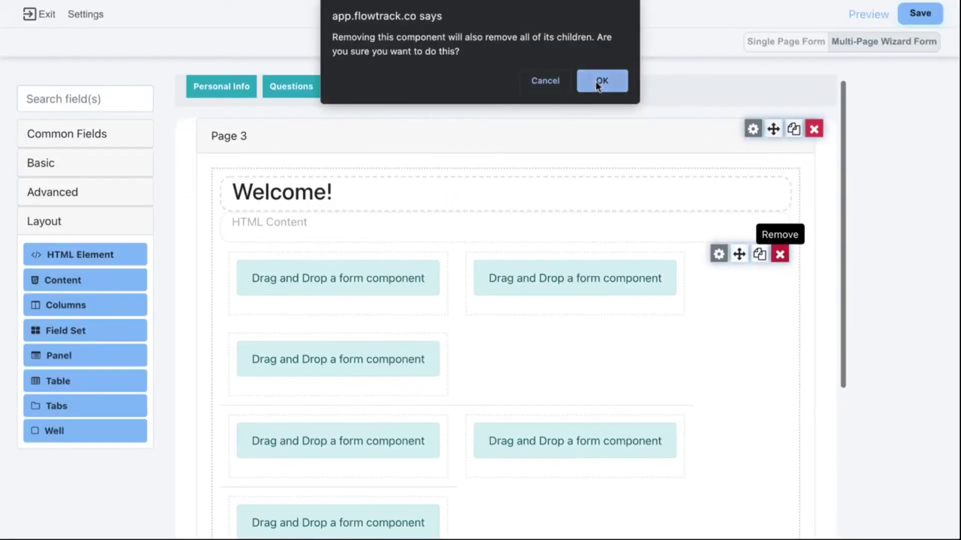
pyautogui.click(596, 81)
# Add a Tabs component below the HTML Element on Page 3 with a second tab labelled "2022", save it and switch between the tabs
pyautogui.moveTo(79, 406); pyautogui.dragTo(340, 253)
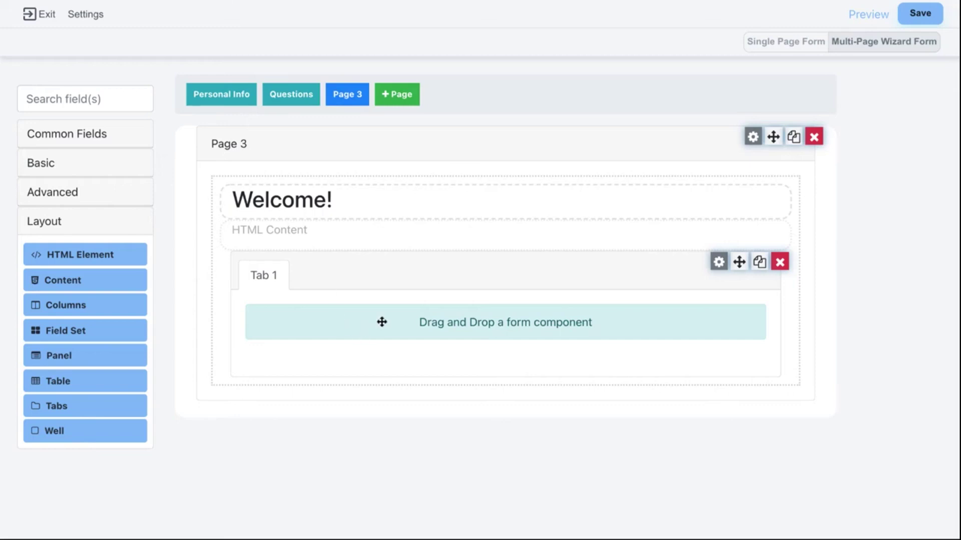
pyautogui.click(718, 263)
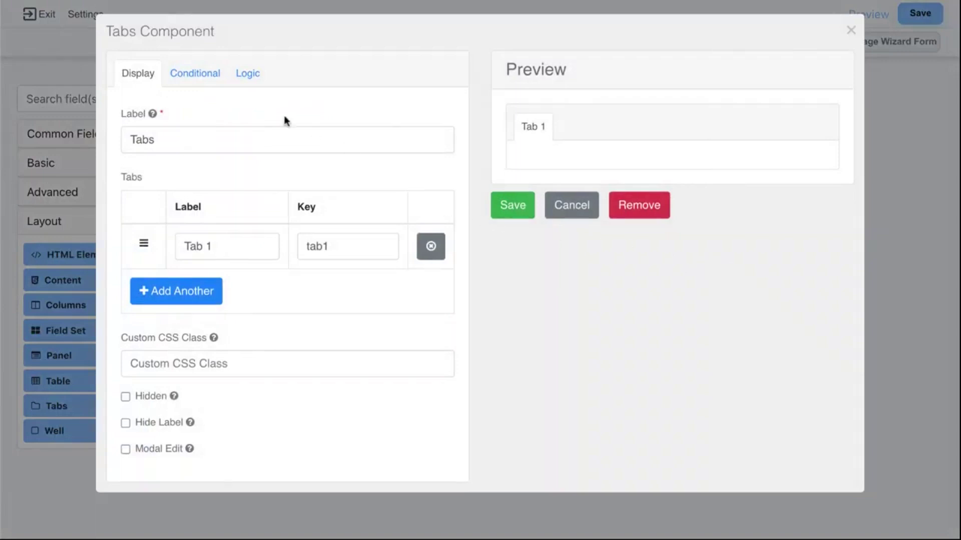
pyautogui.click(176, 291)
pyautogui.click(220, 286)
pyautogui.write('2022')
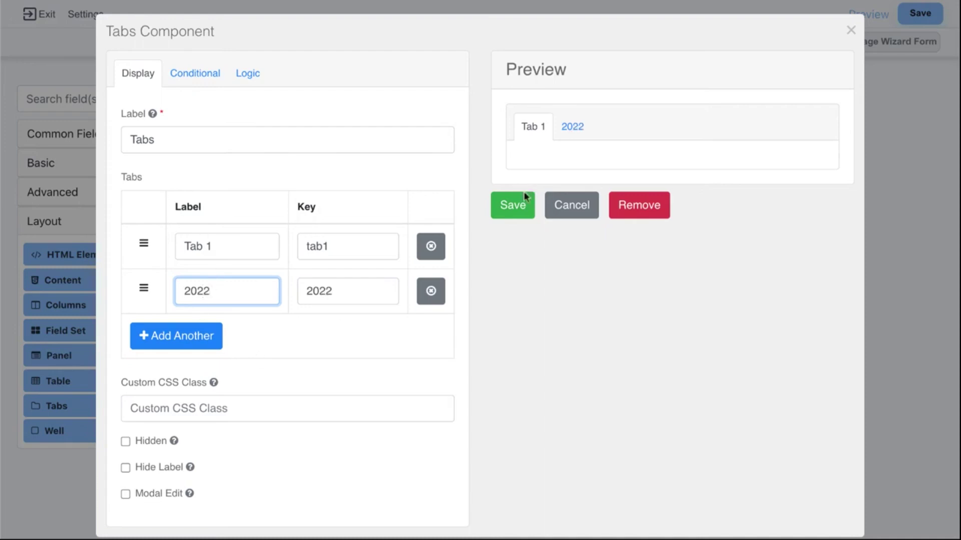
pyautogui.click(512, 205)
pyautogui.click(321, 278)
pyautogui.click(297, 277)
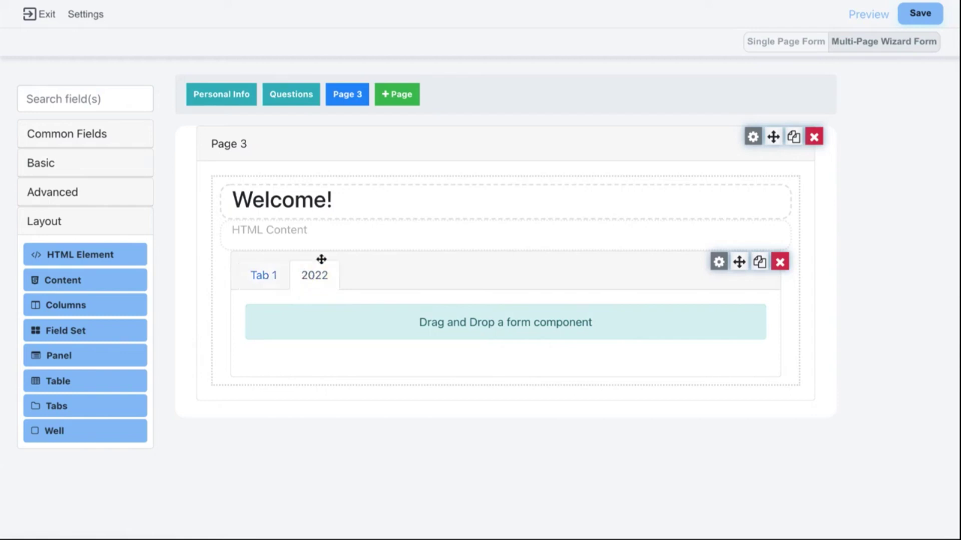
# Move the Welcome heading into the Tabs component and switch between its two tabs to check the placement
pyautogui.moveTo(345, 203); pyautogui.dragTo(366, 327)
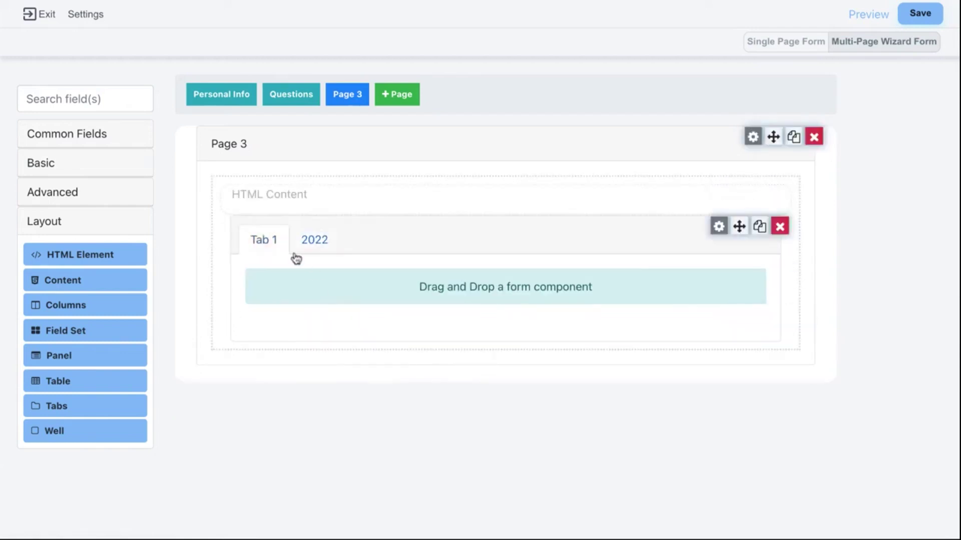
pyautogui.click(309, 246)
pyautogui.click(273, 246)
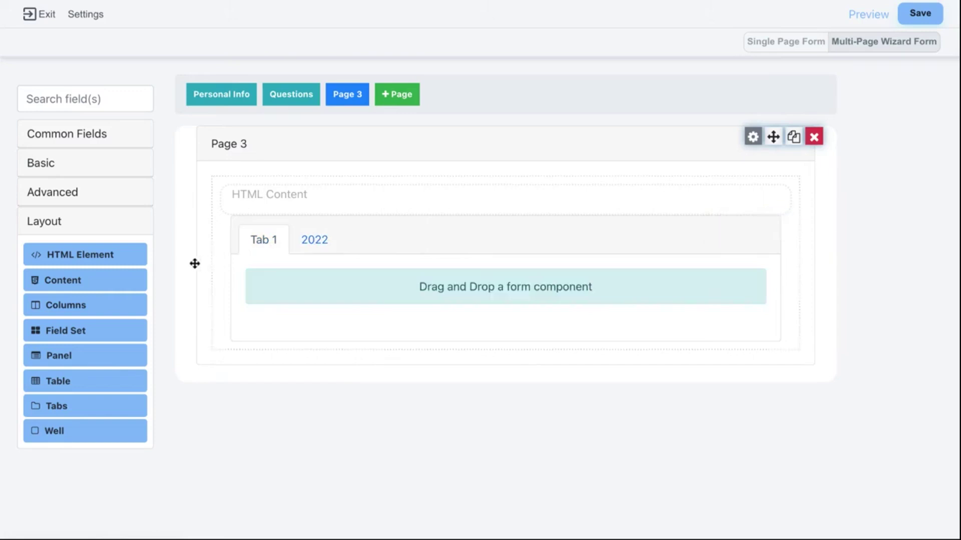
# Remove the HTML Element and the Tabs component with all its children from Page 3, with the Advanced components listed
pyautogui.click(126, 200)
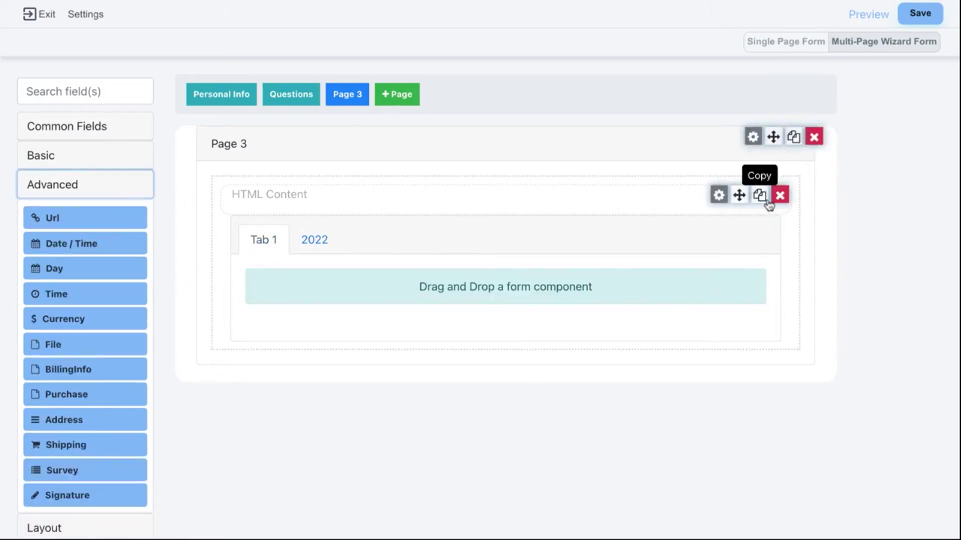
pyautogui.click(780, 198)
pyautogui.click(602, 78)
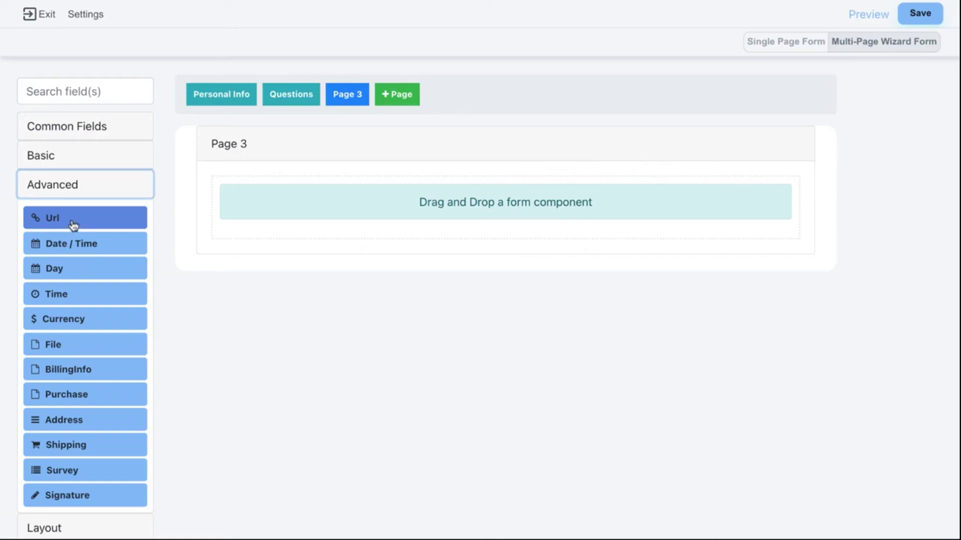
# Try out a Url component on Page 3, review its validation options, discard the settings and remove the component
pyautogui.moveTo(75, 222); pyautogui.dragTo(302, 204)
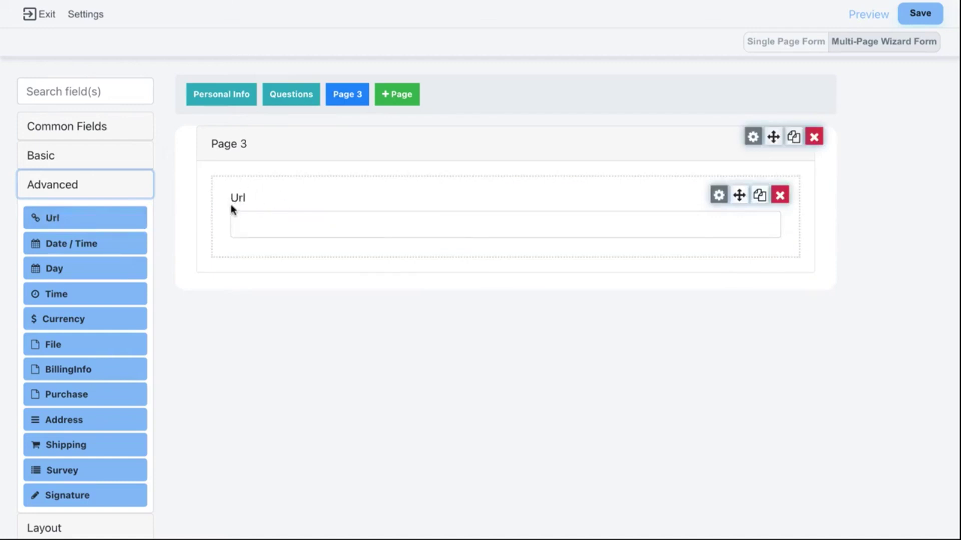
pyautogui.click(720, 196)
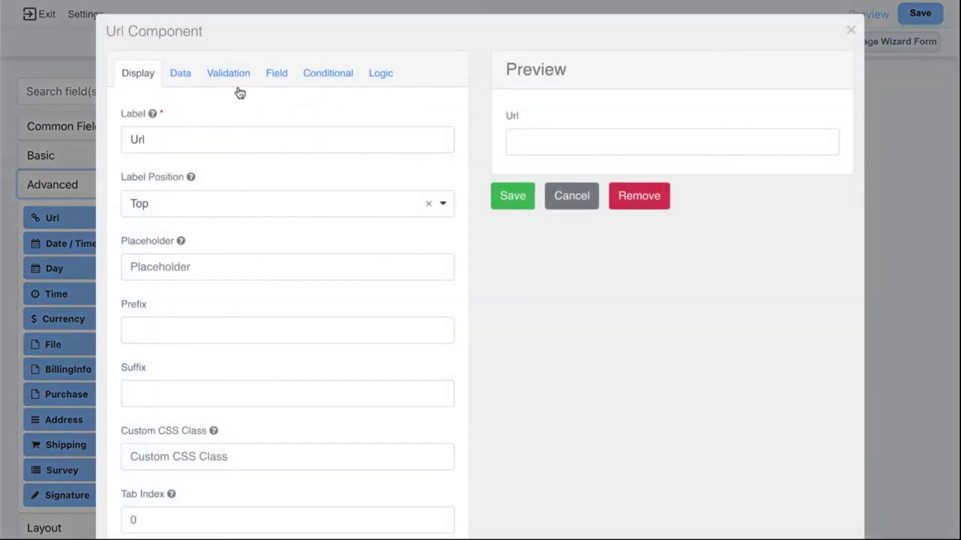
pyautogui.click(237, 76)
pyautogui.scroll(-3, 365, 142)
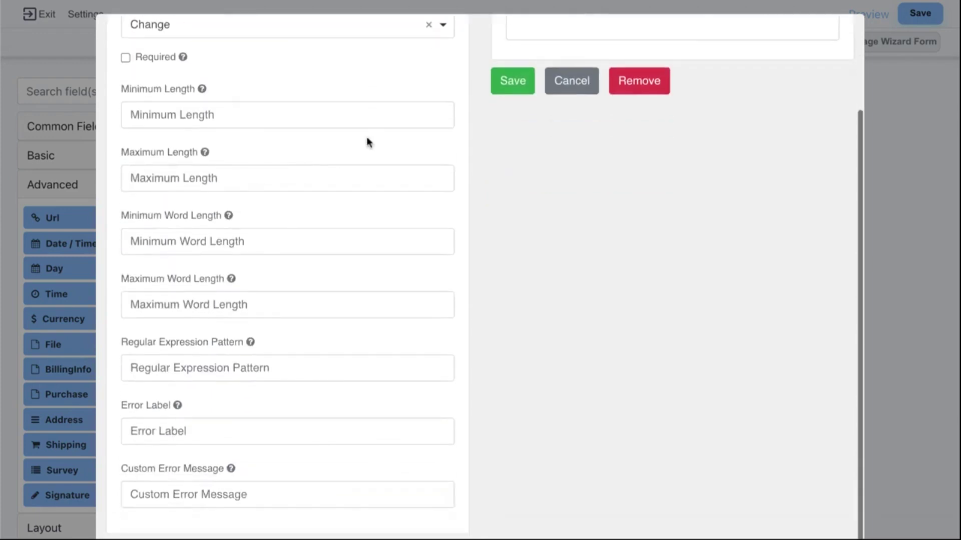
pyautogui.scroll(3, 363, 143)
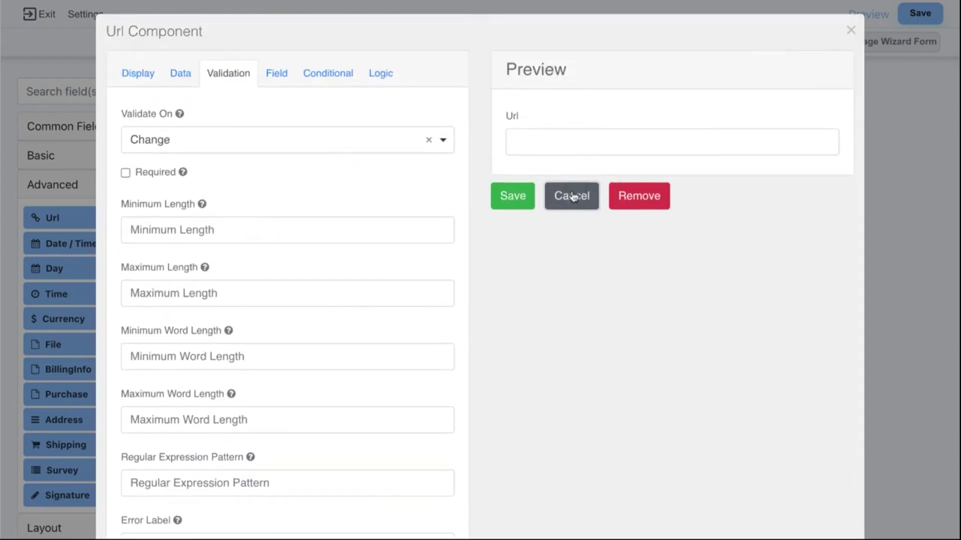
pyautogui.click(581, 190)
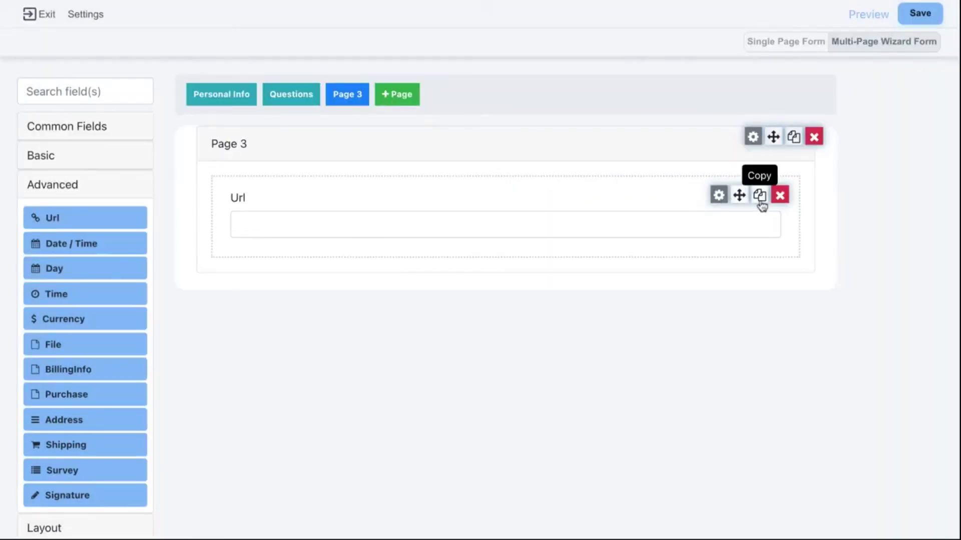
pyautogui.click(779, 195)
# Try out a Date / Time component with its calendar and a Day component on Page 3, removing each one
pyautogui.moveTo(83, 242); pyautogui.dragTo(271, 210)
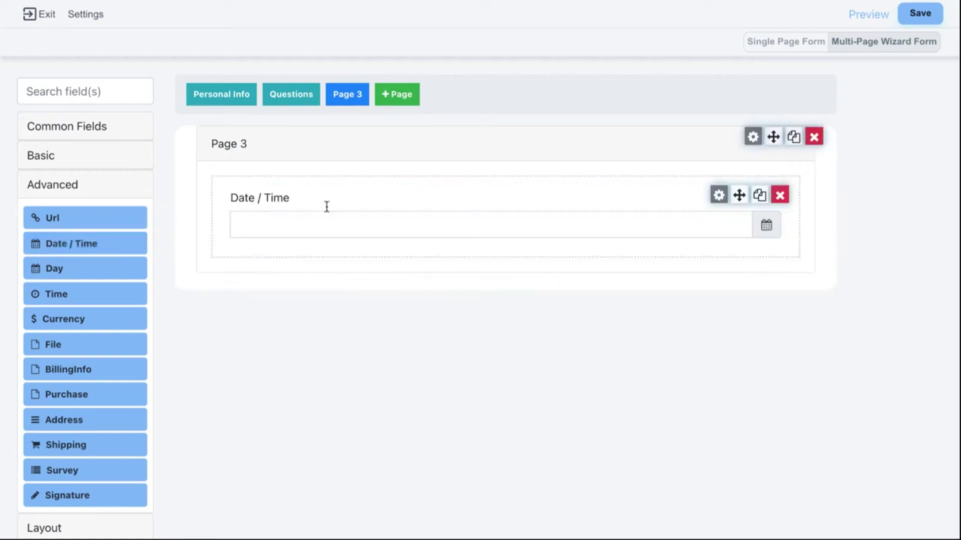
pyautogui.click(765, 225)
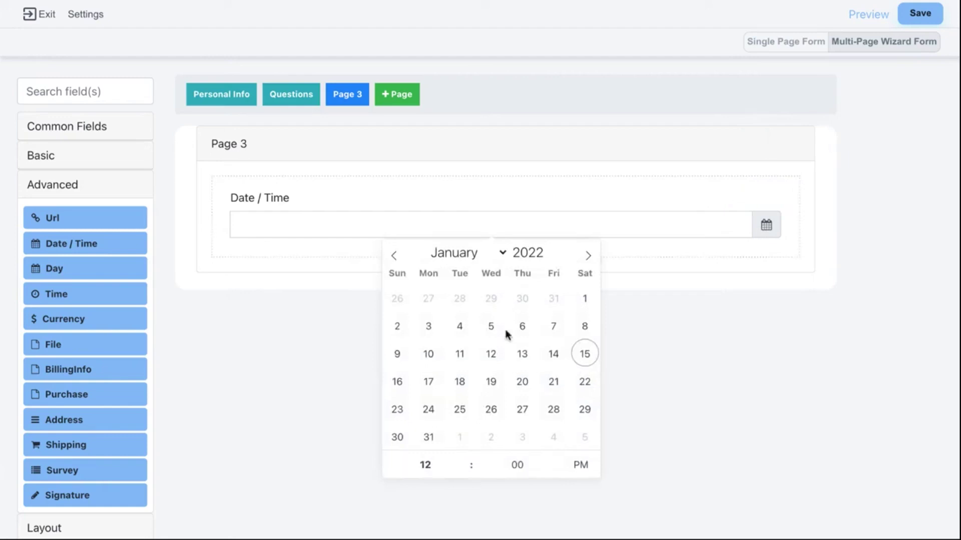
pyautogui.moveTo(755, 206)
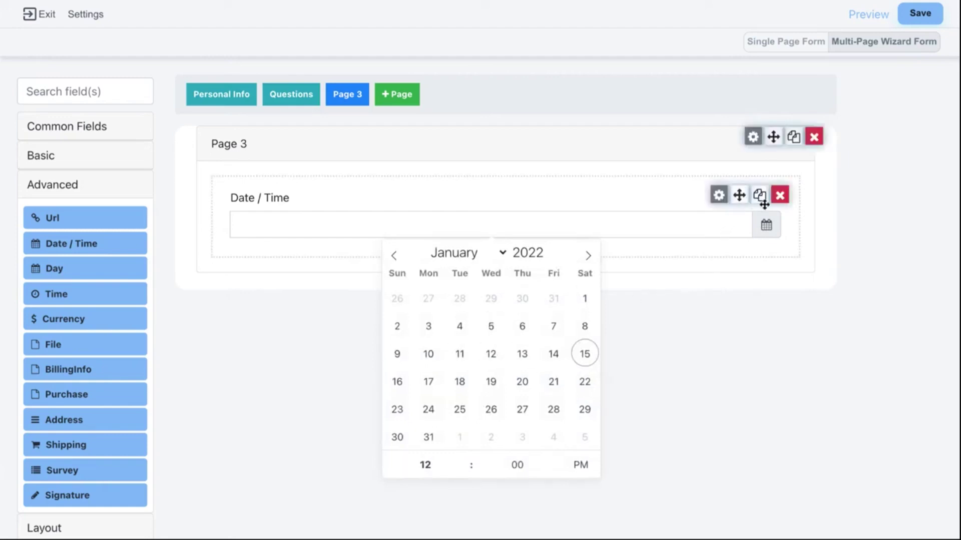
pyautogui.click(780, 195)
pyautogui.moveTo(103, 269); pyautogui.dragTo(354, 202)
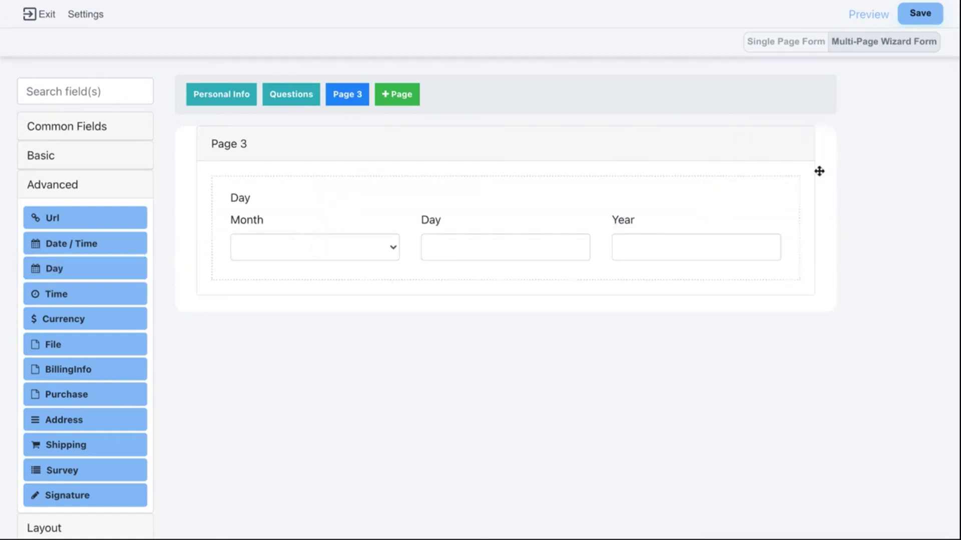
pyautogui.click(780, 197)
# Try out a Time component with its time picker and a Currency component on Page 3, removing each one
pyautogui.moveTo(90, 300); pyautogui.dragTo(352, 215)
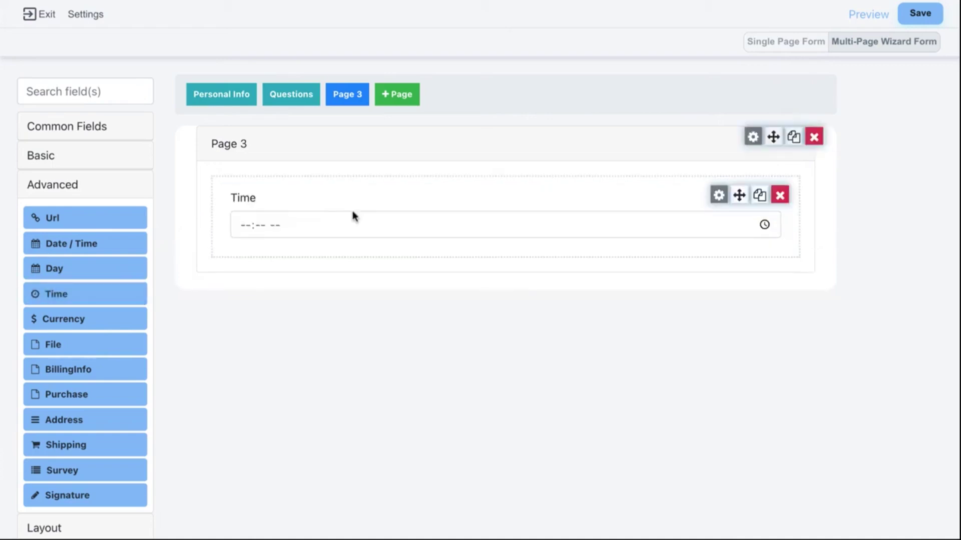
pyautogui.click(764, 225)
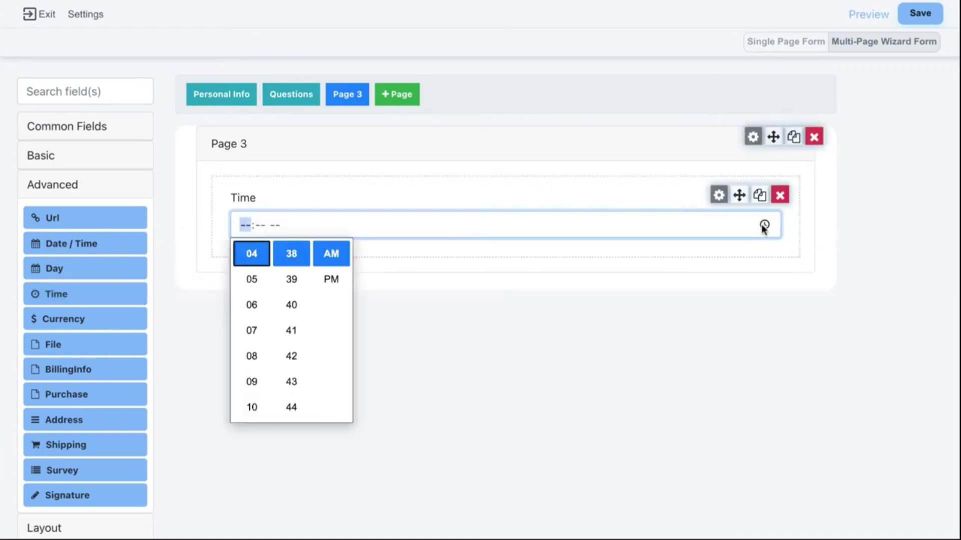
pyautogui.click(778, 197)
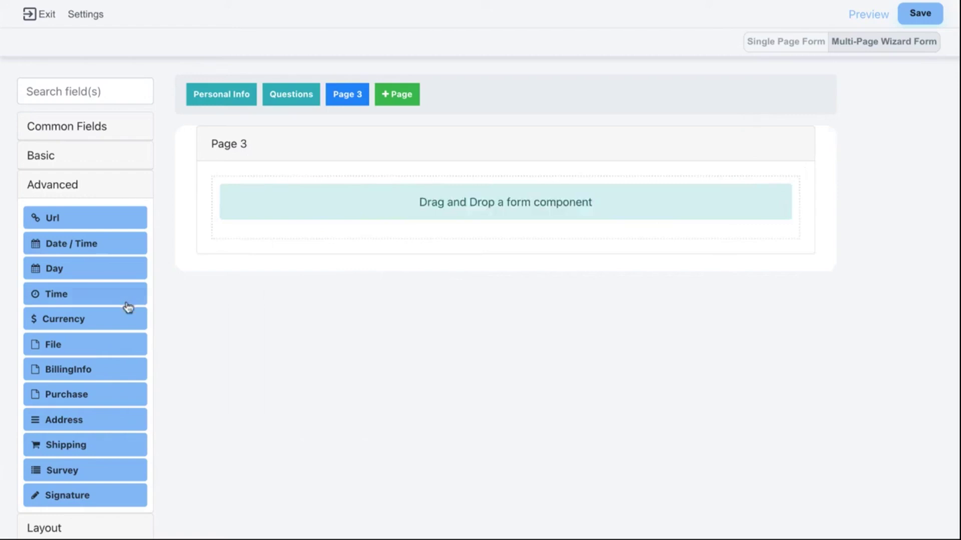
pyautogui.moveTo(85, 317); pyautogui.dragTo(344, 210)
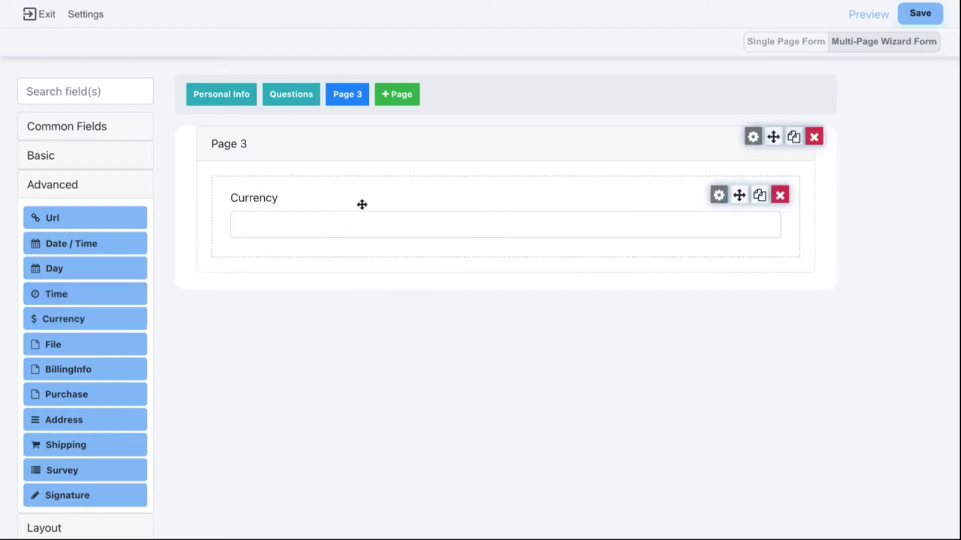
pyautogui.click(781, 193)
# Add a File component to Page 3, set its label to "Photo" and save it
pyautogui.moveTo(88, 350); pyautogui.dragTo(340, 205)
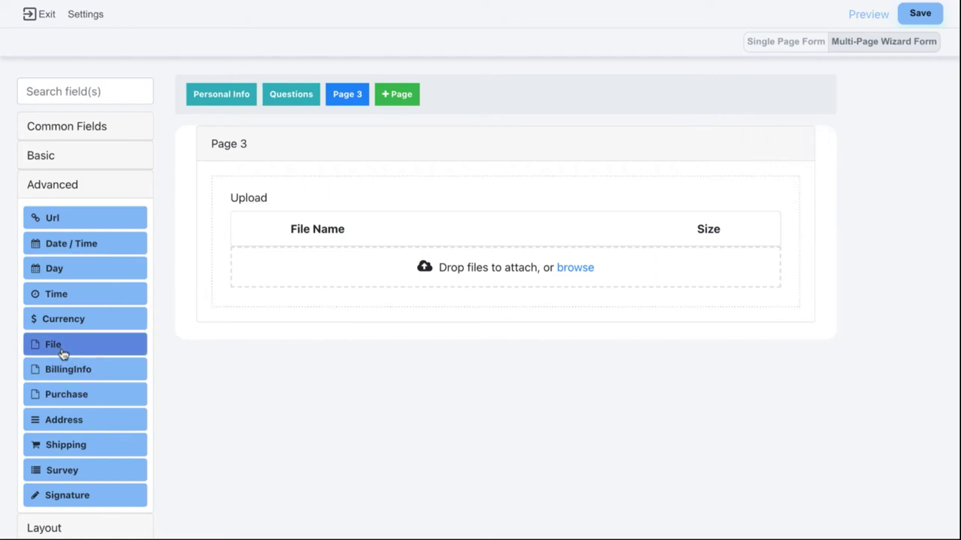
pyautogui.click(718, 194)
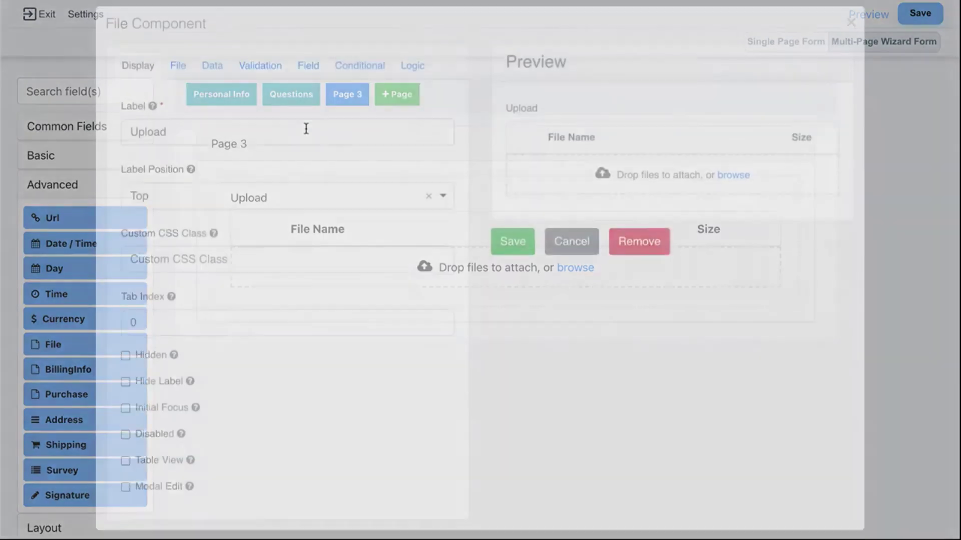
pyautogui.doubleClick(154, 139)
pyautogui.write('P')
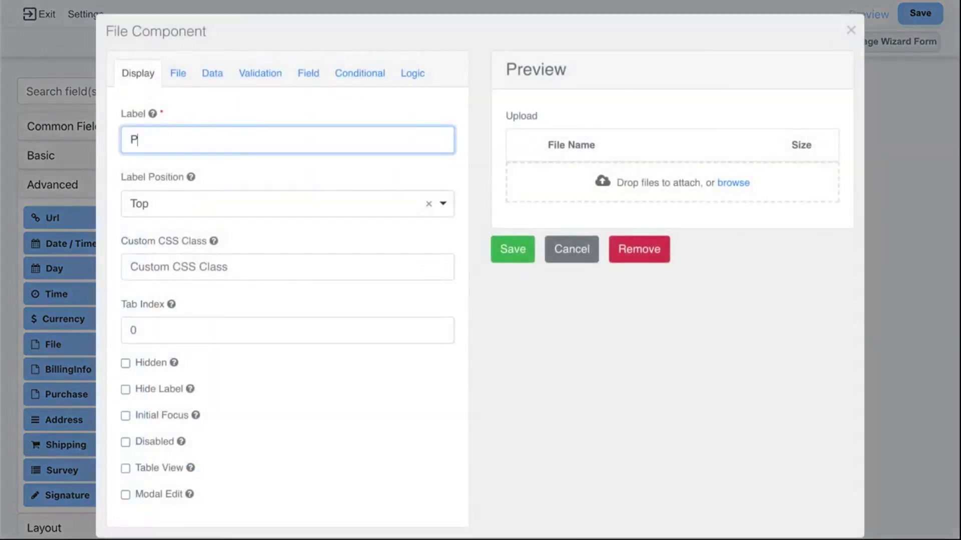
pyautogui.write('hoto')
pyautogui.click(519, 250)
# Add a second File component labelled "Logo" below the Photo upload, and remove both uploads from Page 3
pyautogui.moveTo(75, 343); pyautogui.dragTo(347, 298)
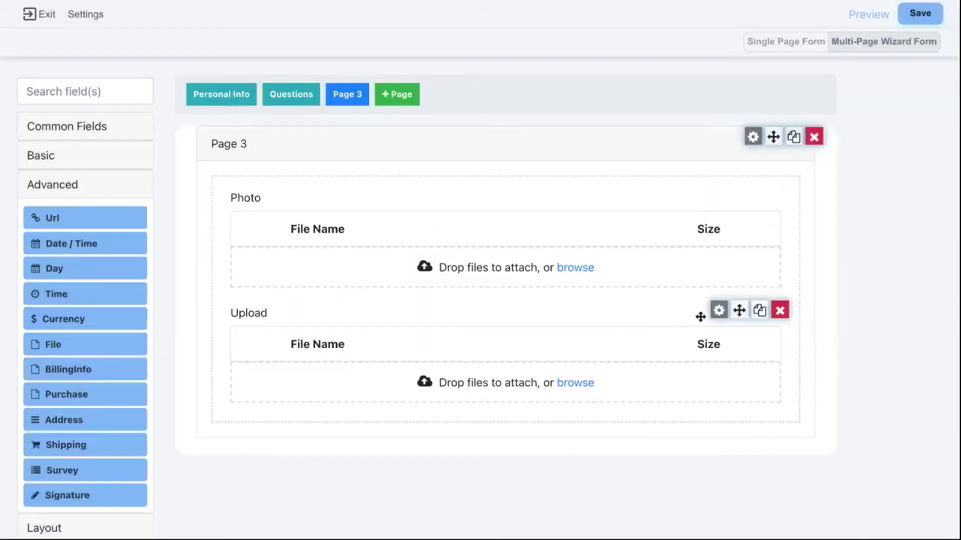
pyautogui.click(719, 310)
pyautogui.doubleClick(201, 138)
pyautogui.write('Logo')
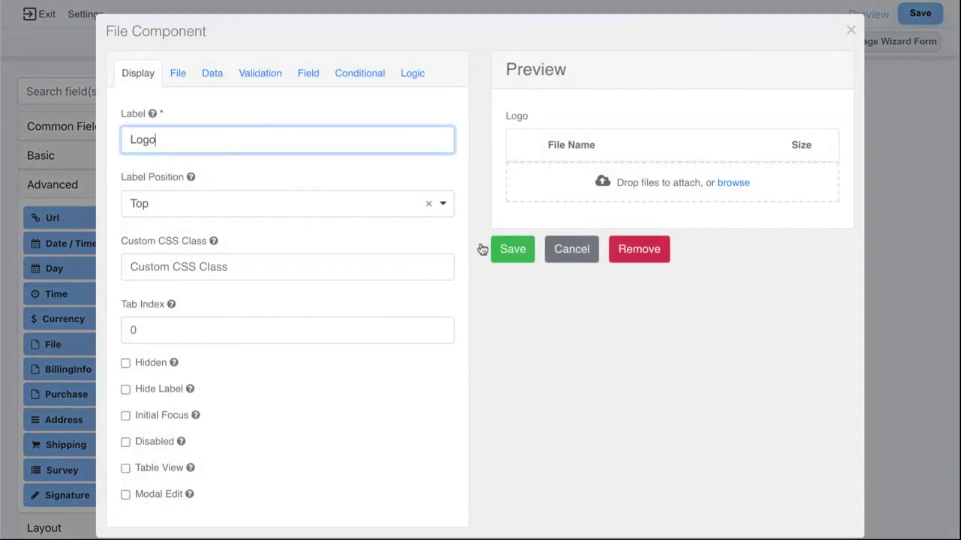
pyautogui.click(511, 246)
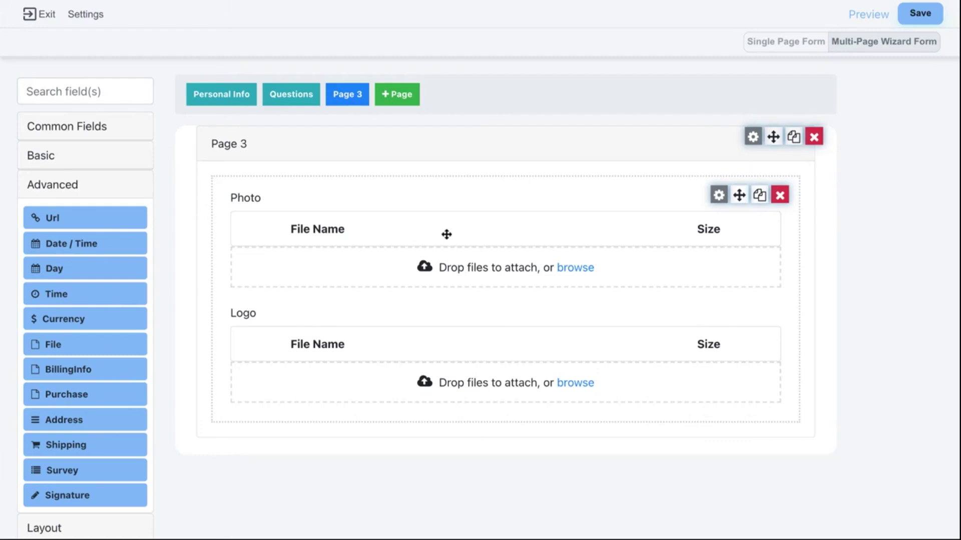
pyautogui.click(780, 195)
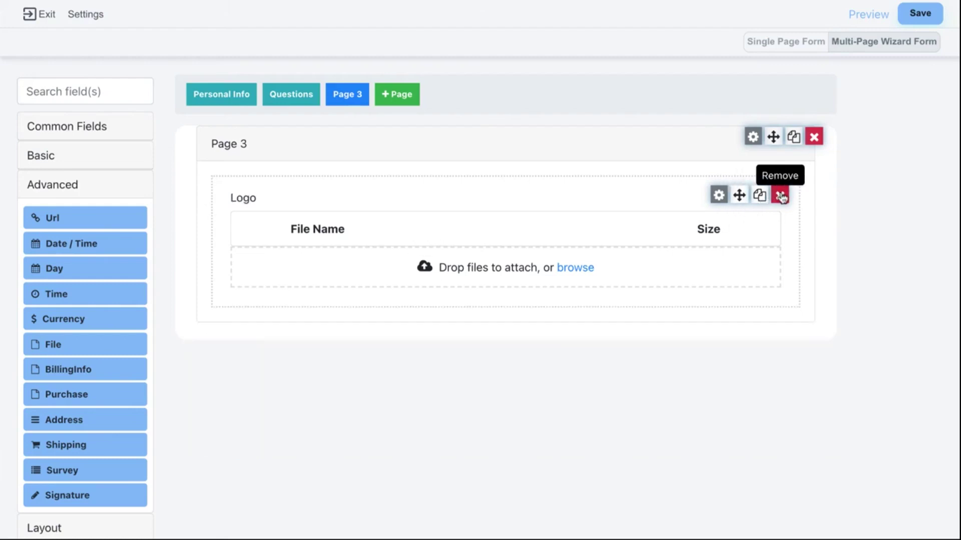
pyautogui.click(780, 196)
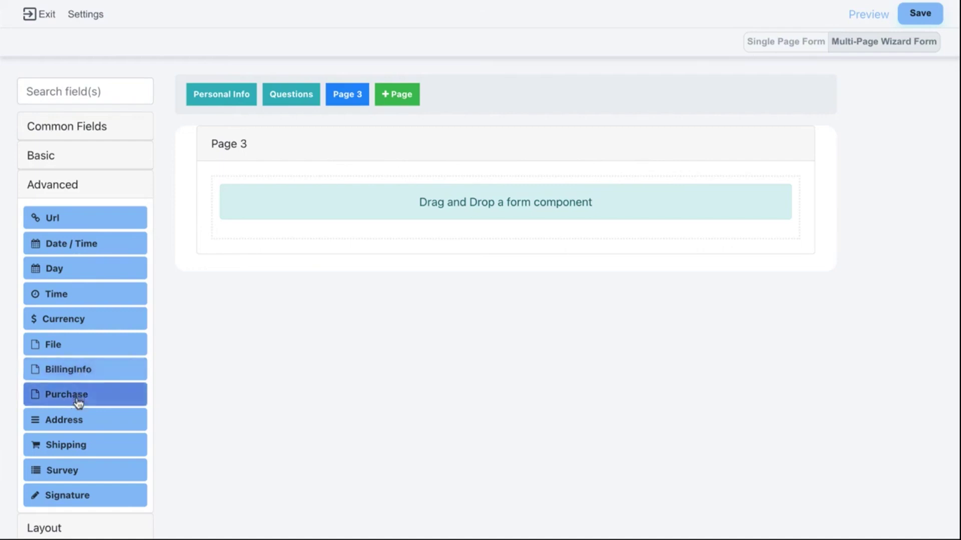
# Add a Purchase component to Page 3 and look through its credit card and billing address fields
pyautogui.moveTo(79, 403); pyautogui.dragTo(348, 207)
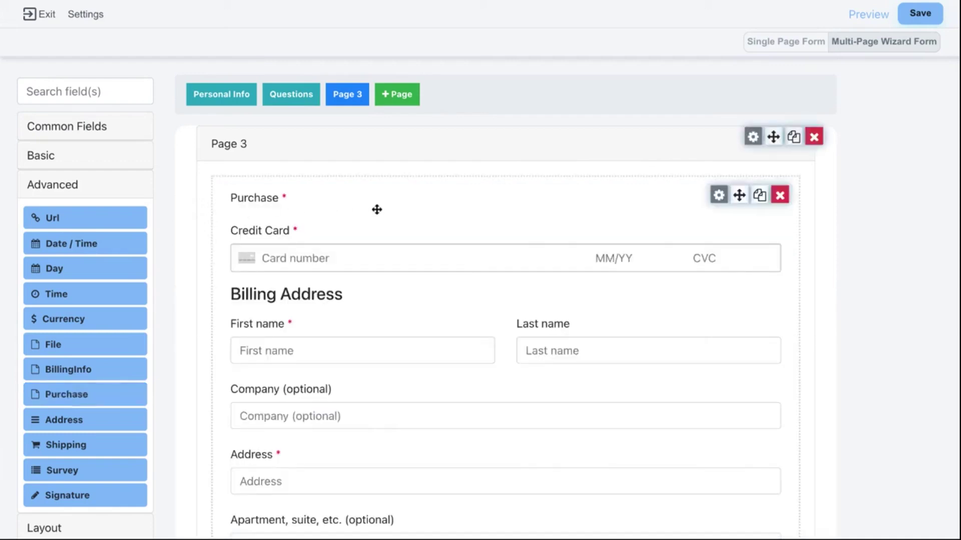
pyautogui.scroll(-2, 377, 209)
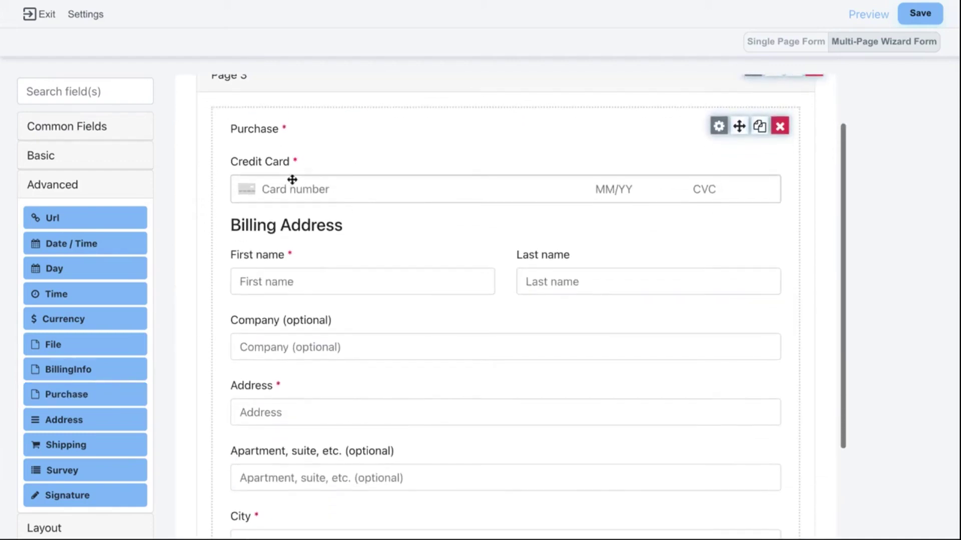
pyautogui.scroll(-4, 266, 249)
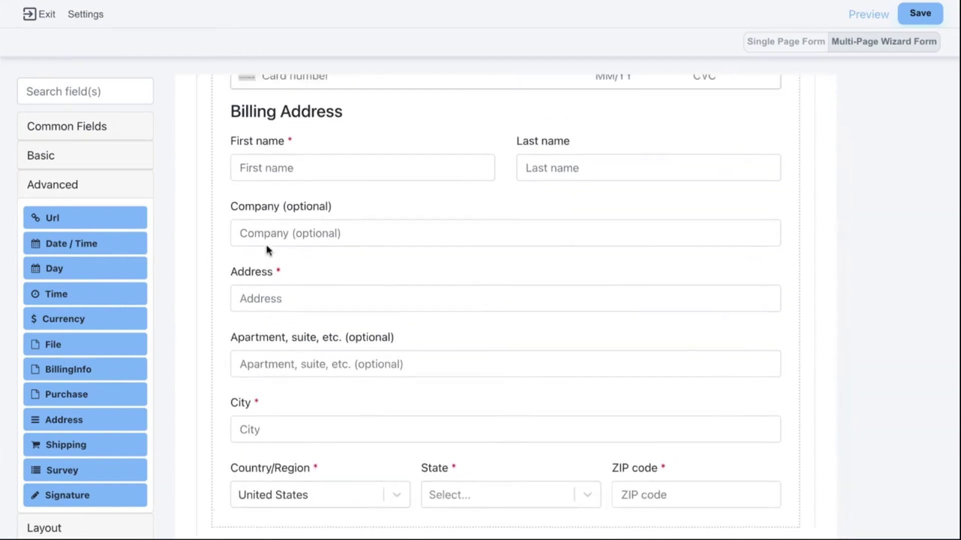
pyautogui.scroll(6, 269, 249)
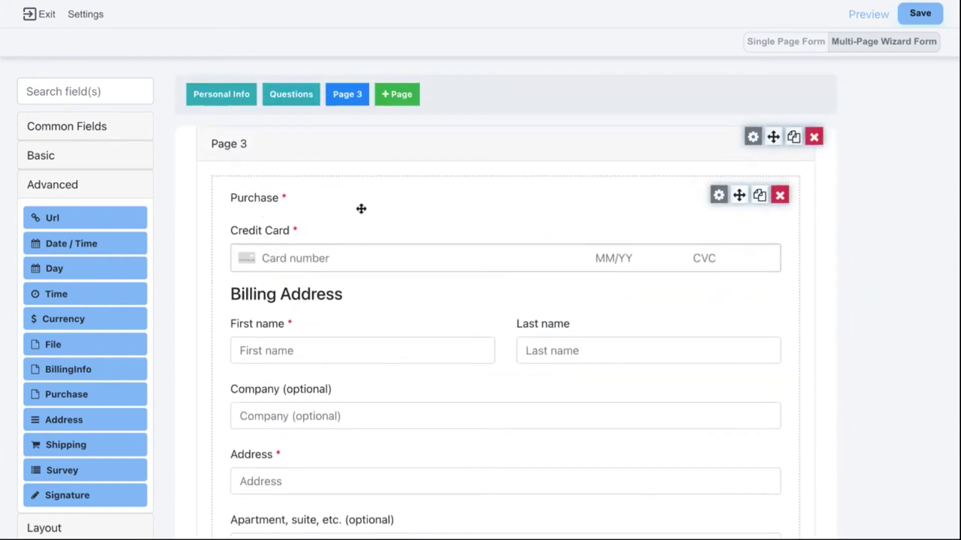
# In the Purchase component's settings, set Collect Billing Address to Yes - Zip Only and turn off Collect Card Holder Name
pyautogui.click(683, 234)
pyautogui.scroll(-3, 705, 227)
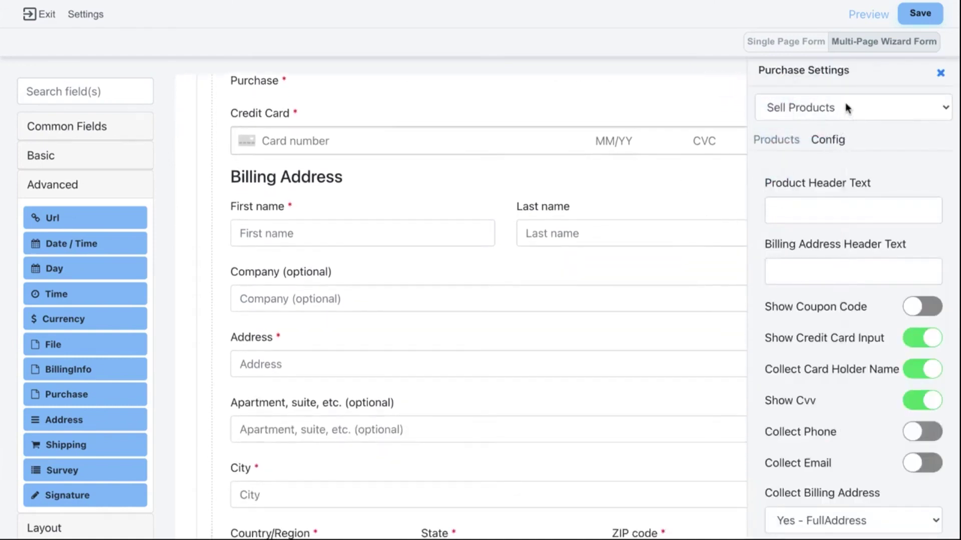
pyautogui.scroll(-2, 819, 210)
pyautogui.scroll(-1, 819, 210)
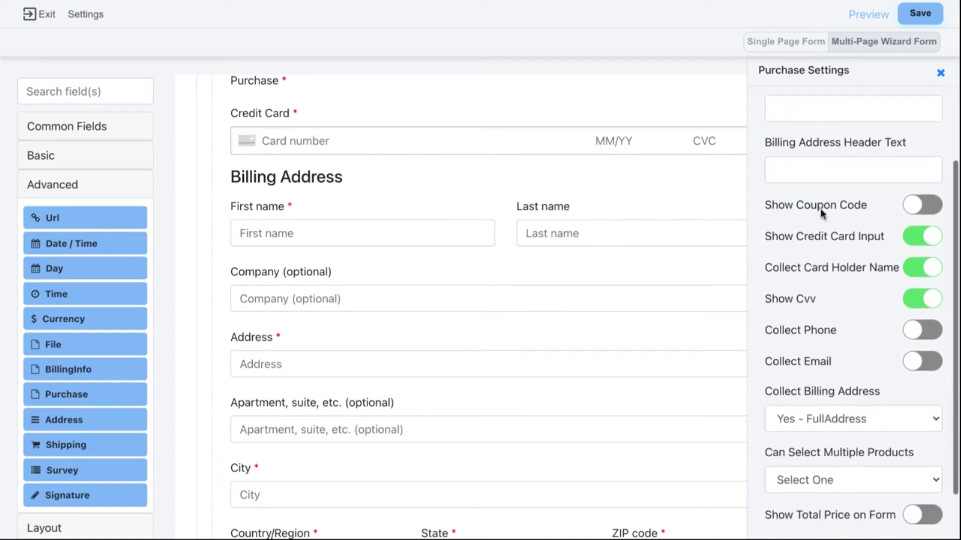
pyautogui.click(812, 408)
pyautogui.click(809, 438)
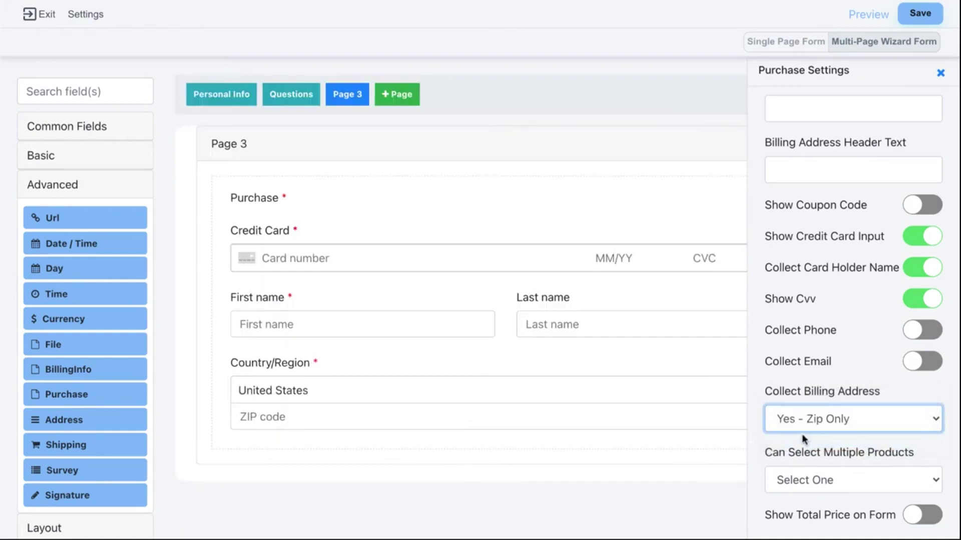
pyautogui.click(915, 270)
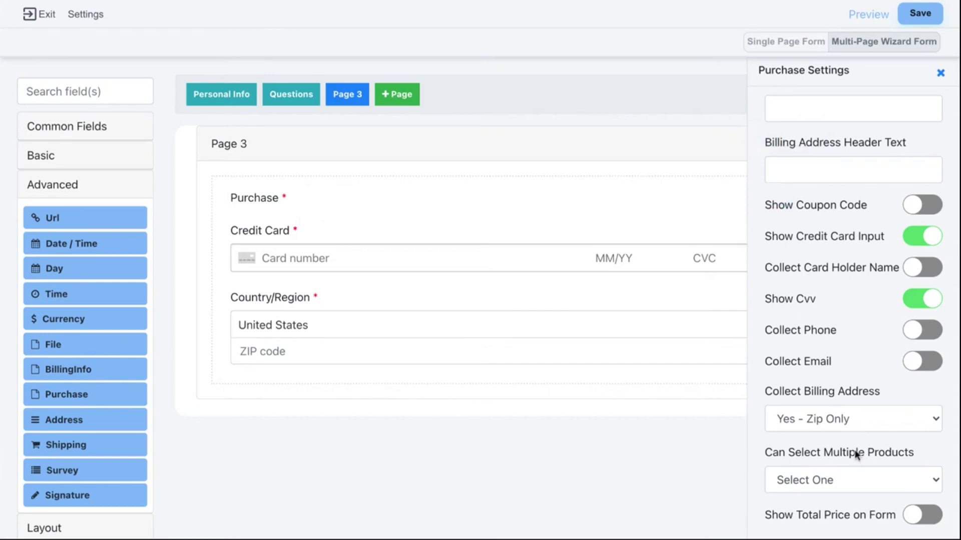
pyautogui.scroll(-2, 856, 454)
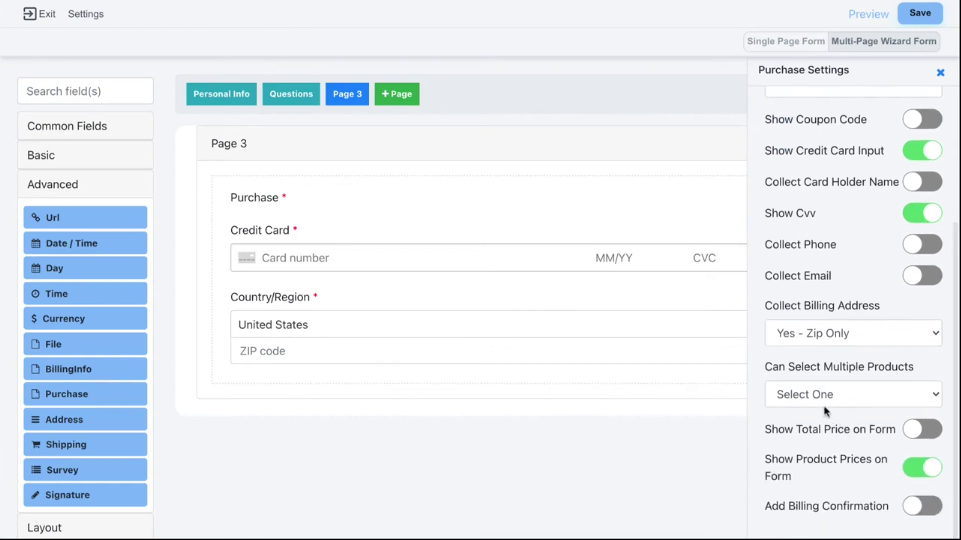
# Try the User Defined Amount and Collect Credit Card purchase types, and switch the type back to Sell Products
pyautogui.scroll(4, 826, 261)
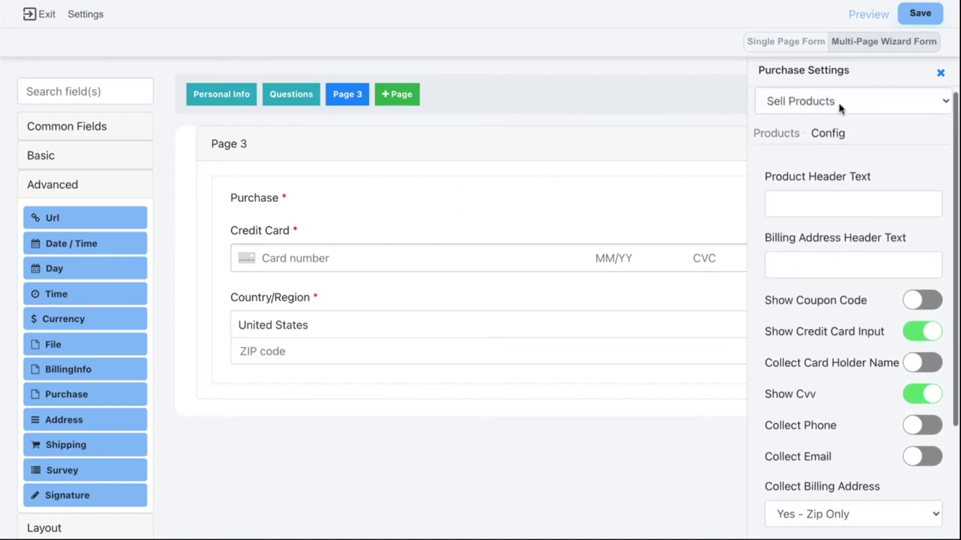
pyautogui.click(833, 106)
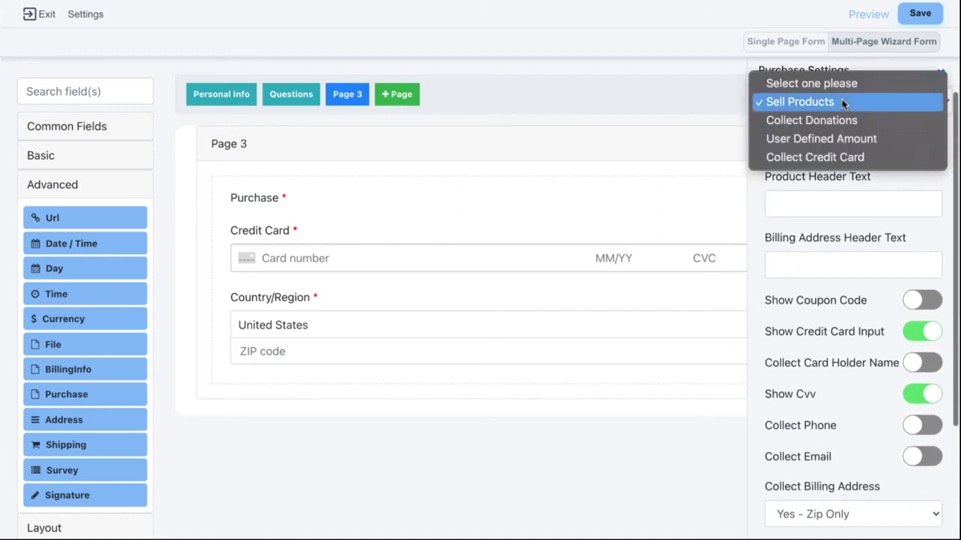
pyautogui.click(831, 135)
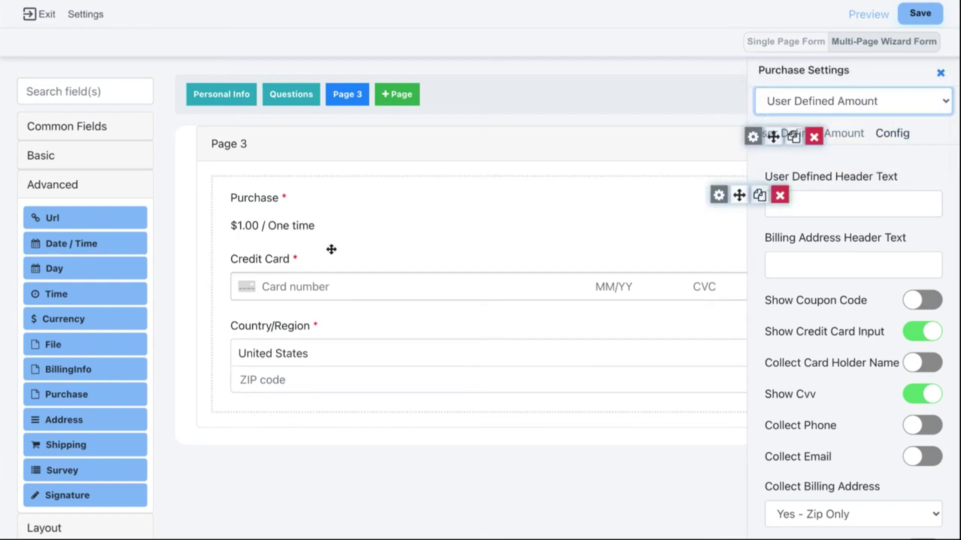
pyautogui.click(844, 100)
pyautogui.click(835, 121)
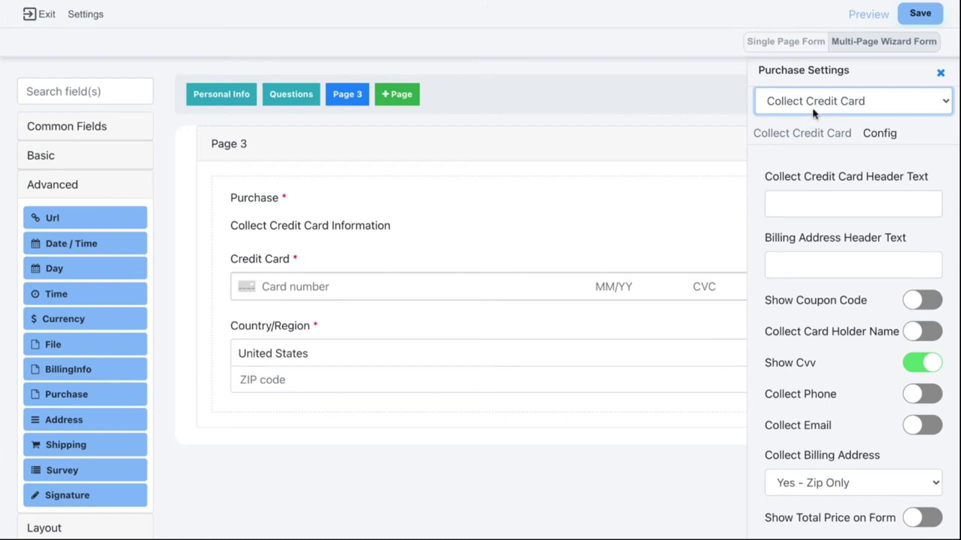
pyautogui.click(813, 106)
pyautogui.click(825, 49)
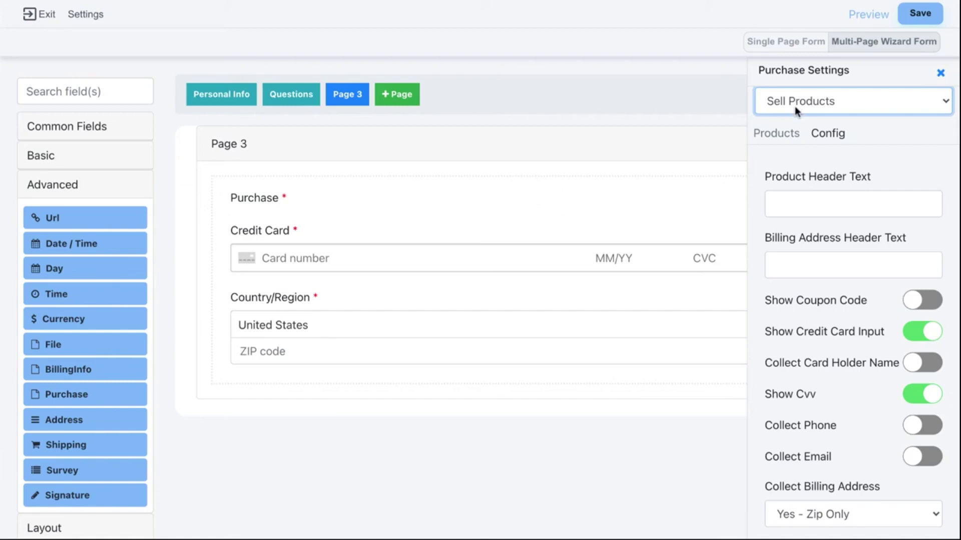
# Check the product setup and the Can Select Multiple Products choices, and remove the Purchase component from Page 3
pyautogui.click(776, 137)
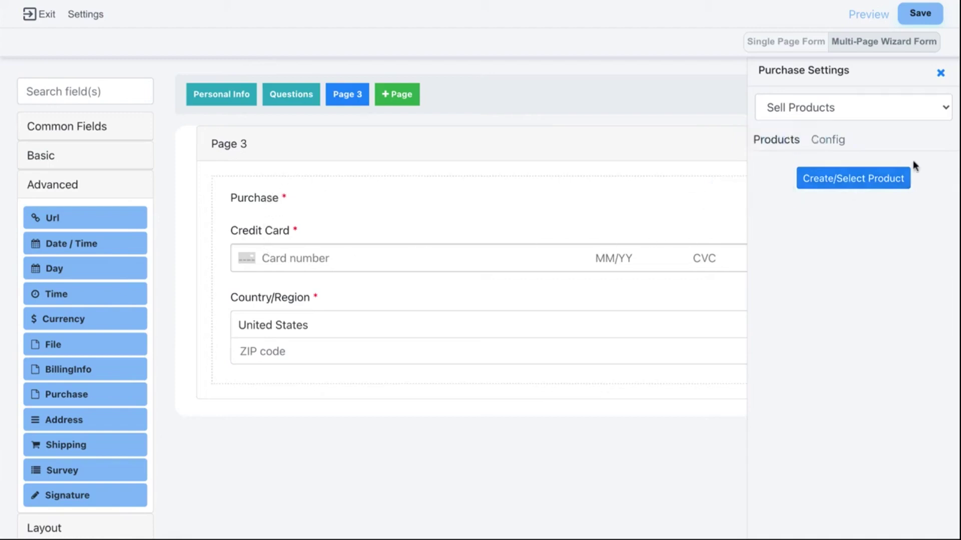
pyautogui.click(826, 139)
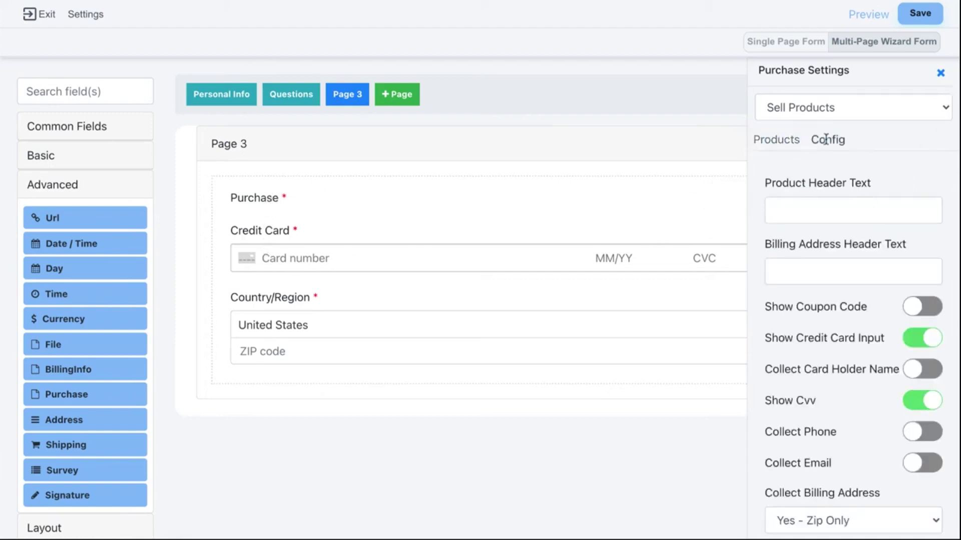
pyautogui.scroll(-4, 845, 133)
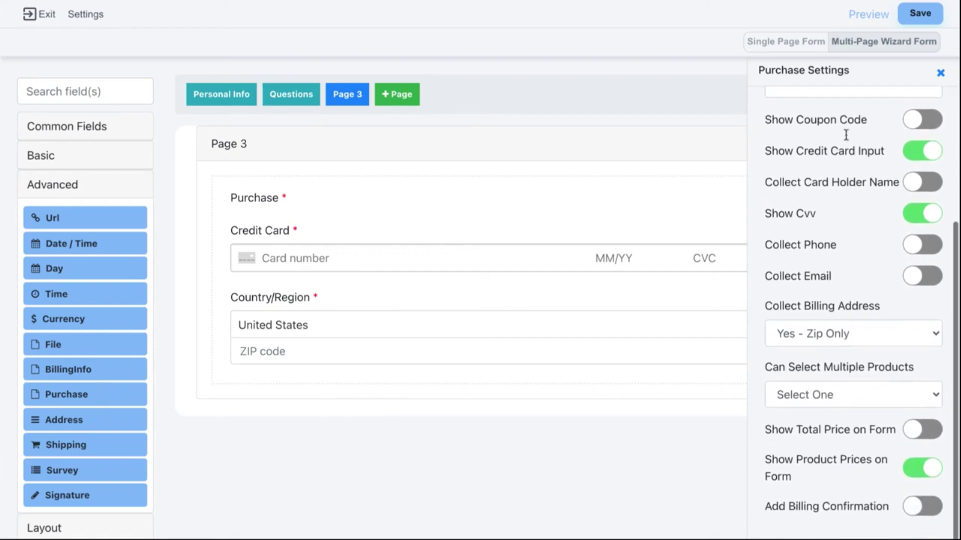
pyautogui.click(825, 395)
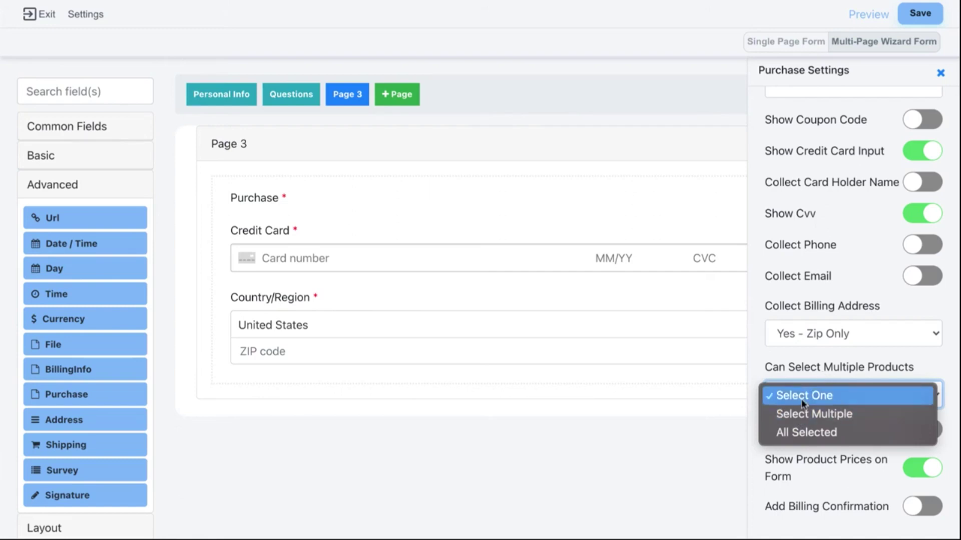
pyautogui.click(804, 368)
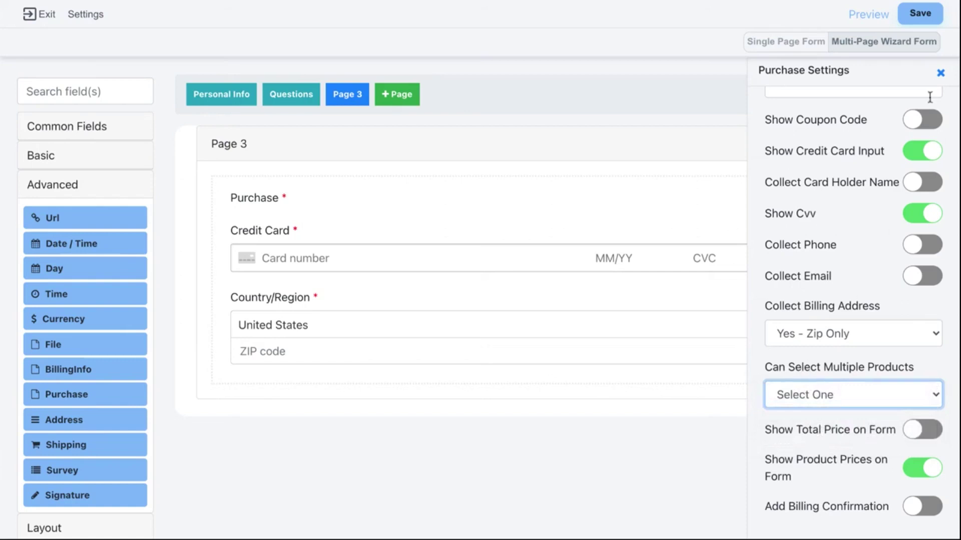
pyautogui.click(940, 73)
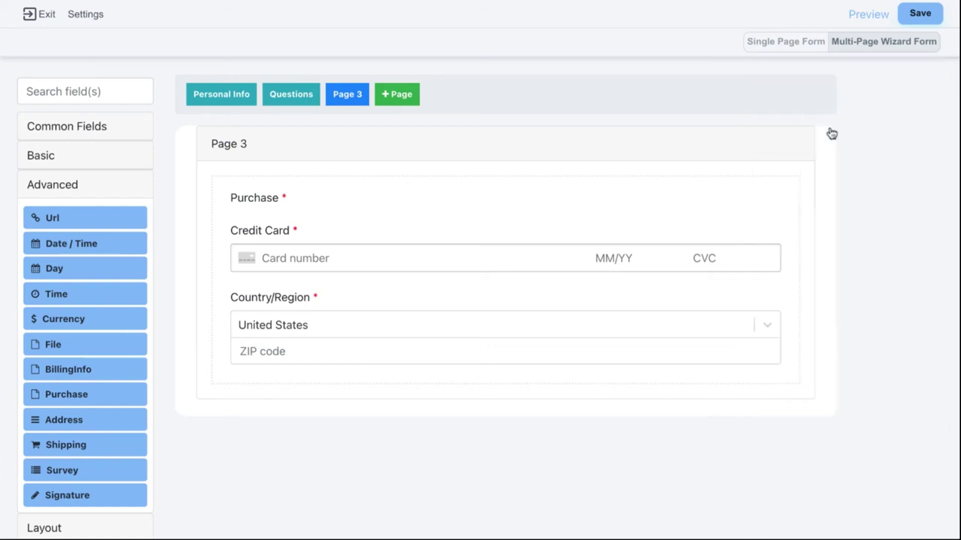
pyautogui.click(779, 195)
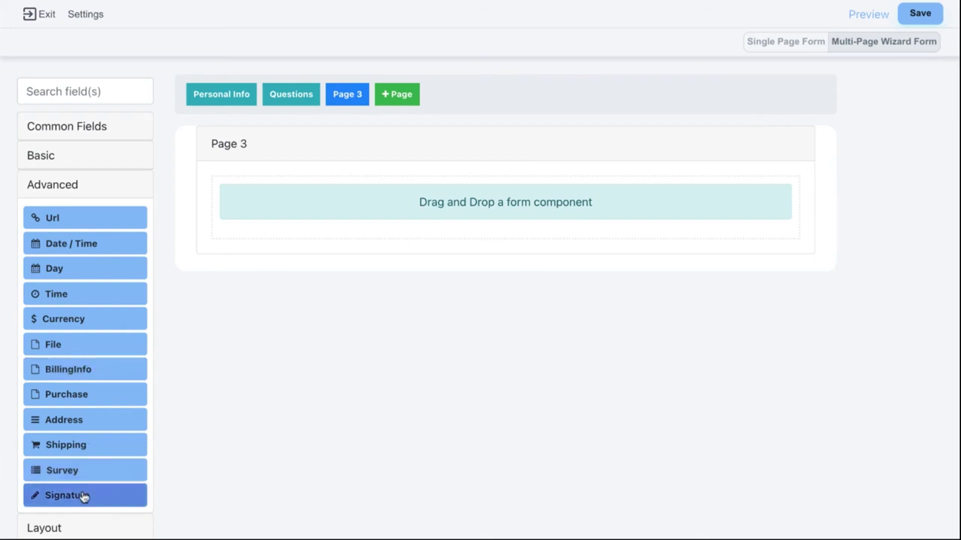
# Add a Signature component to Page 3 and open its display settings
pyautogui.moveTo(83, 498)
pyautogui.mouseDown()
pyautogui.moveTo(408, 195)
pyautogui.moveTo(400, 198)
pyautogui.mouseUp()
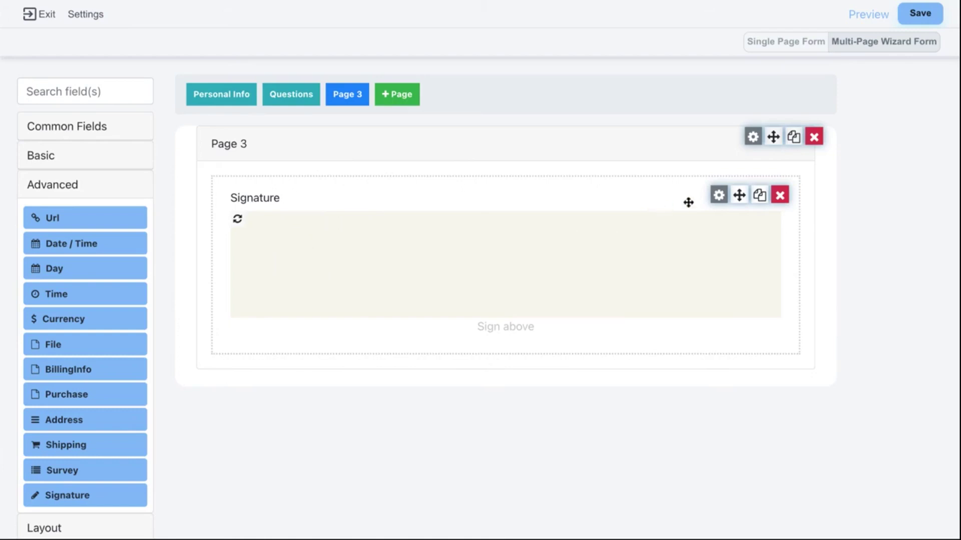
pyautogui.click(718, 196)
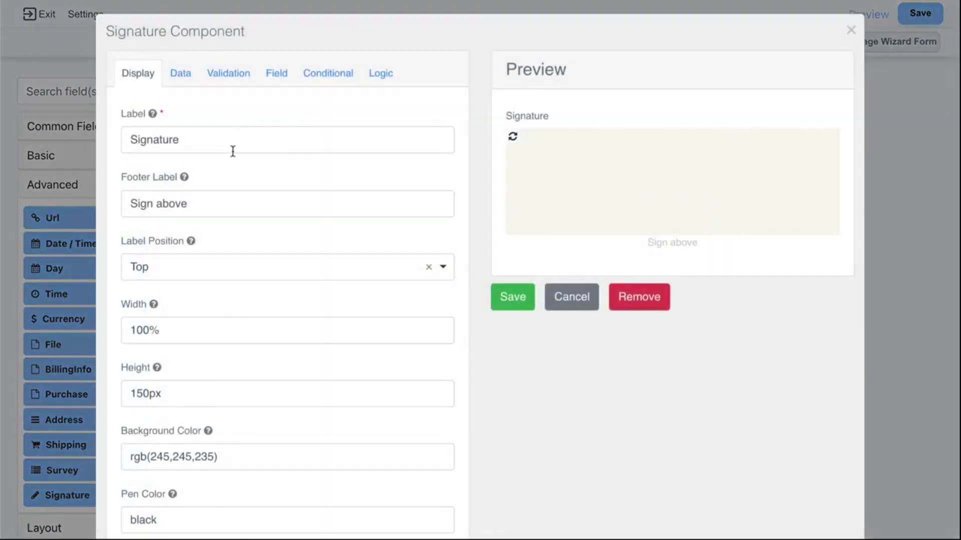
pyautogui.click(210, 140)
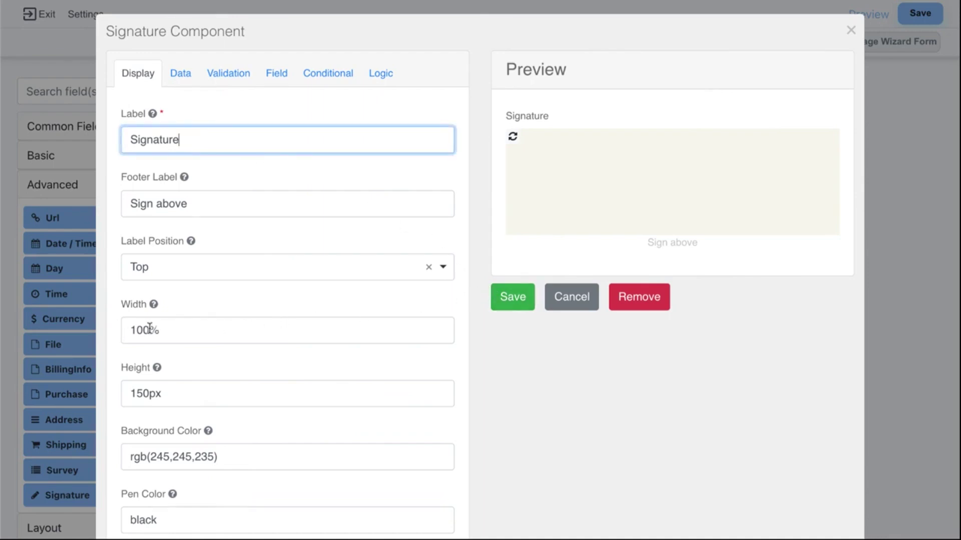
pyautogui.scroll(-2, 205, 375)
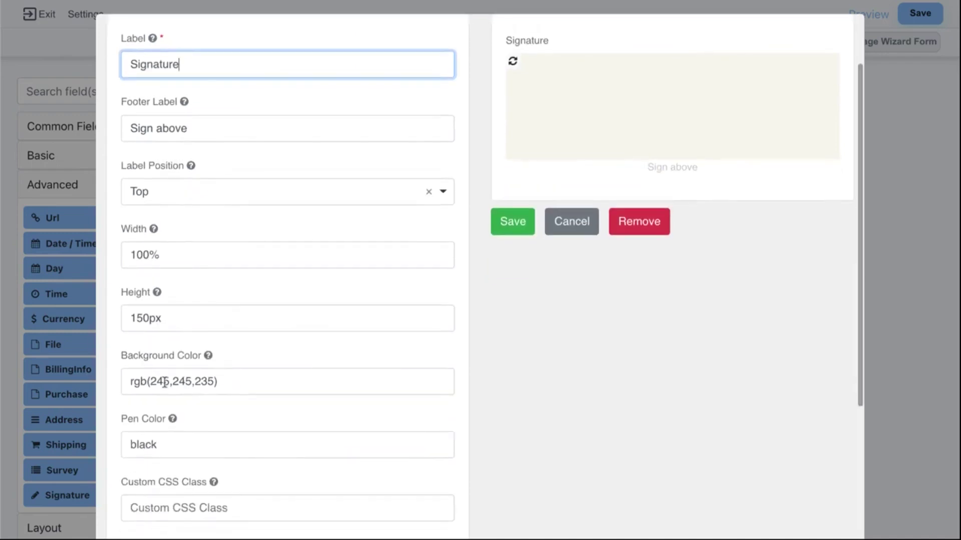
# Set the signature's background color to rgb(55,245,235)
pyautogui.click(240, 381)
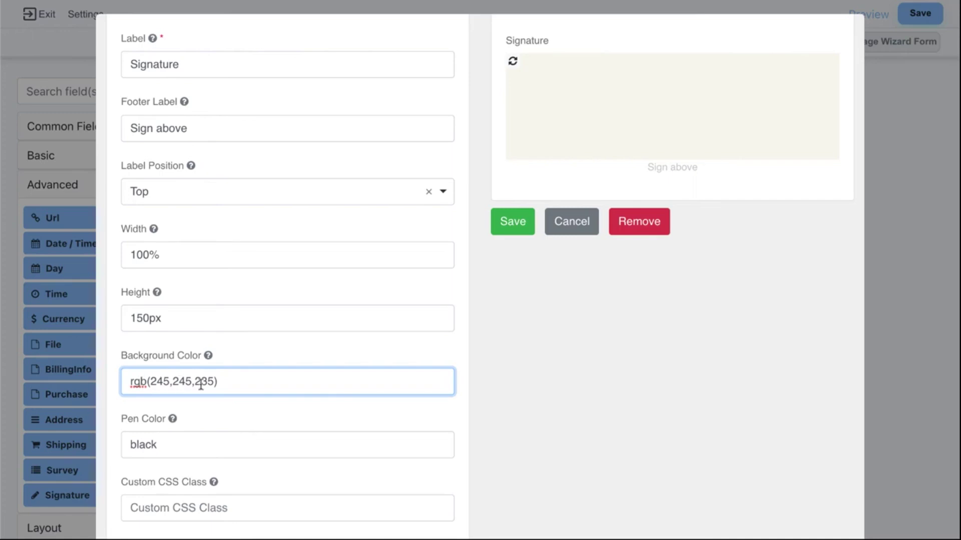
pyautogui.moveTo(217, 382)
pyautogui.mouseDown()
pyautogui.moveTo(127, 383)
pyautogui.moveTo(227, 383)
pyautogui.mouseUp()
pyautogui.click(226, 384)
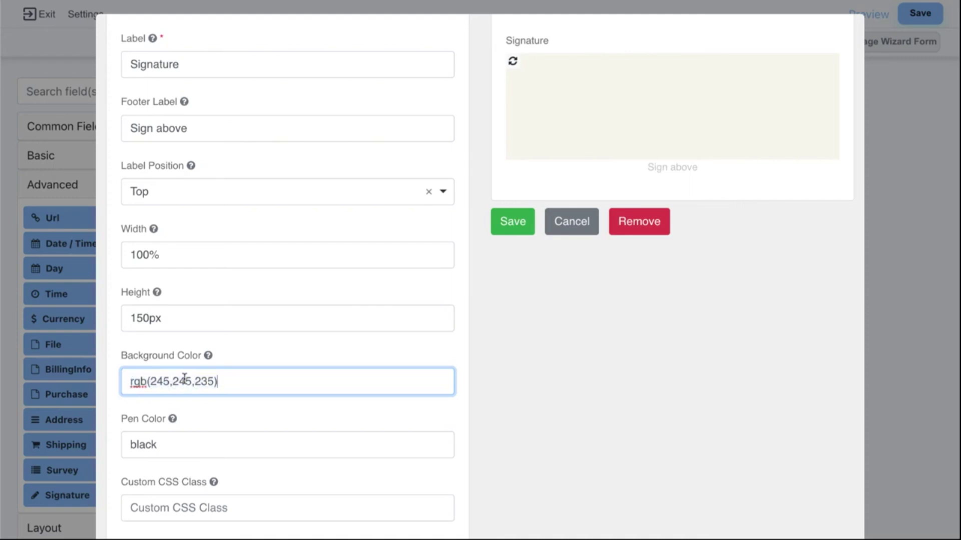
pyautogui.doubleClick(134, 382)
pyautogui.moveTo(225, 381); pyautogui.dragTo(122, 382)
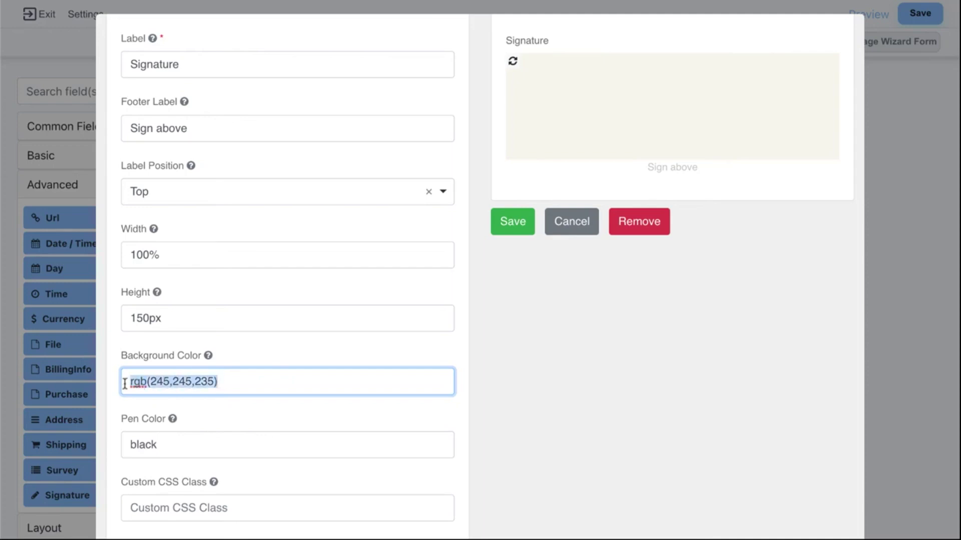
pyautogui.click(167, 383)
pyautogui.moveTo(226, 381); pyautogui.dragTo(151, 381)
pyautogui.click(170, 378)
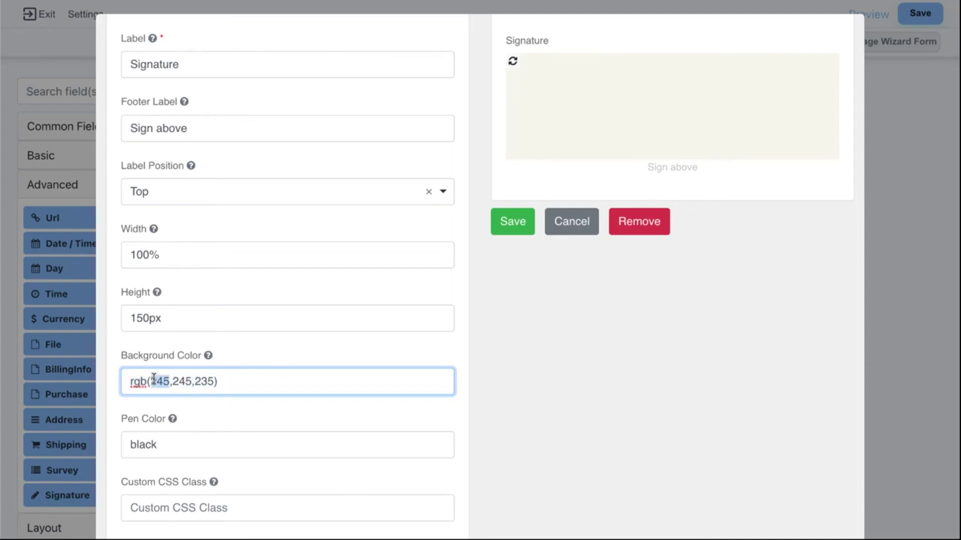
pyautogui.write('55')
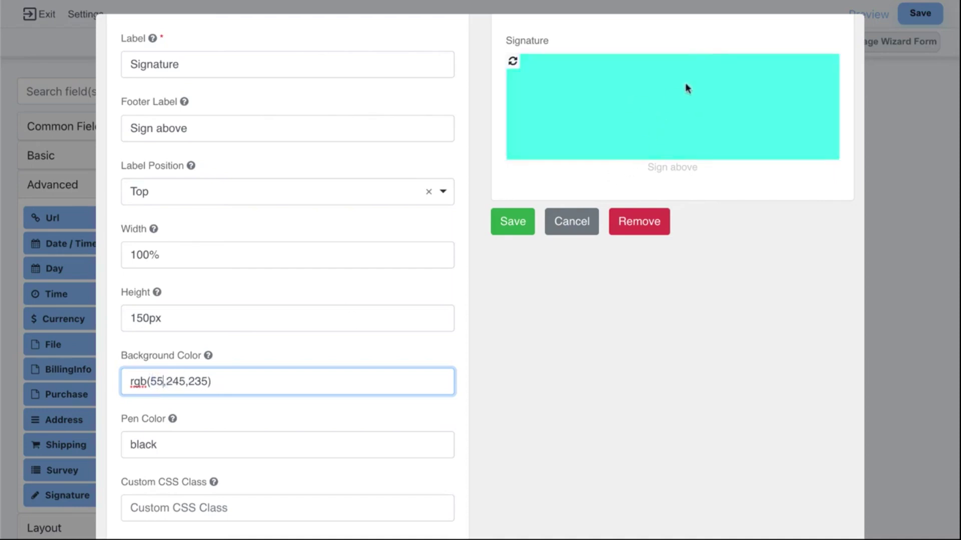
# Review the remaining display options, save the Signature component and remove it from Page 3
pyautogui.scroll(-1, 363, 295)
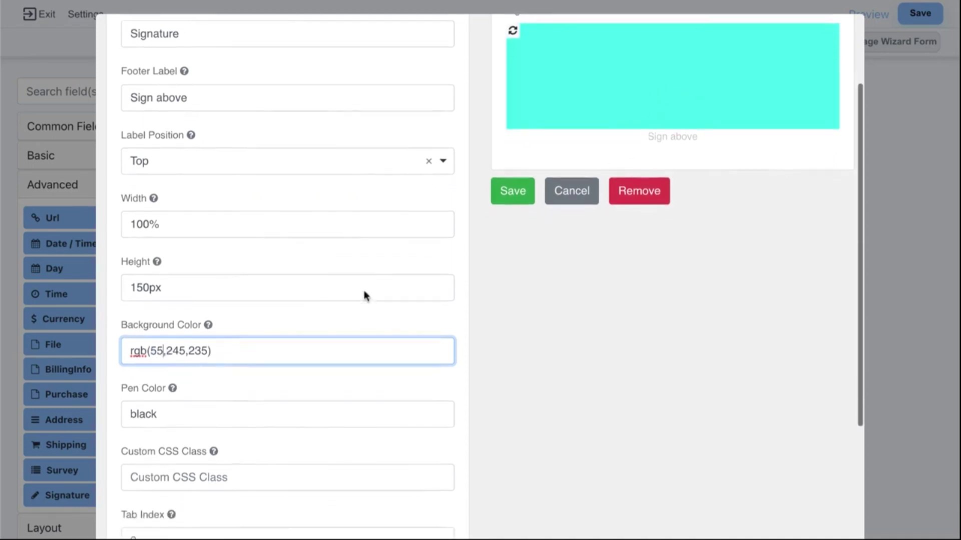
pyautogui.scroll(-3, 280, 378)
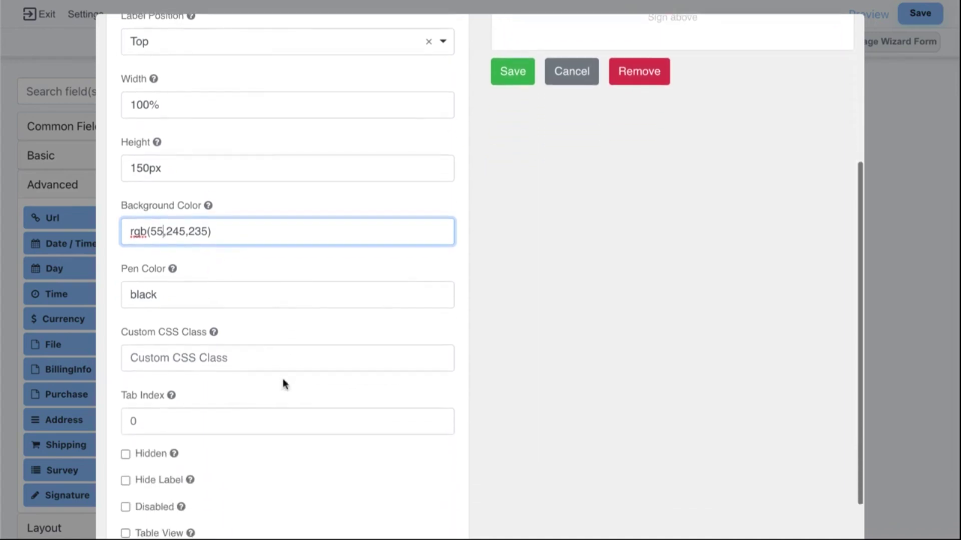
pyautogui.scroll(3, 280, 377)
pyautogui.scroll(2, 281, 379)
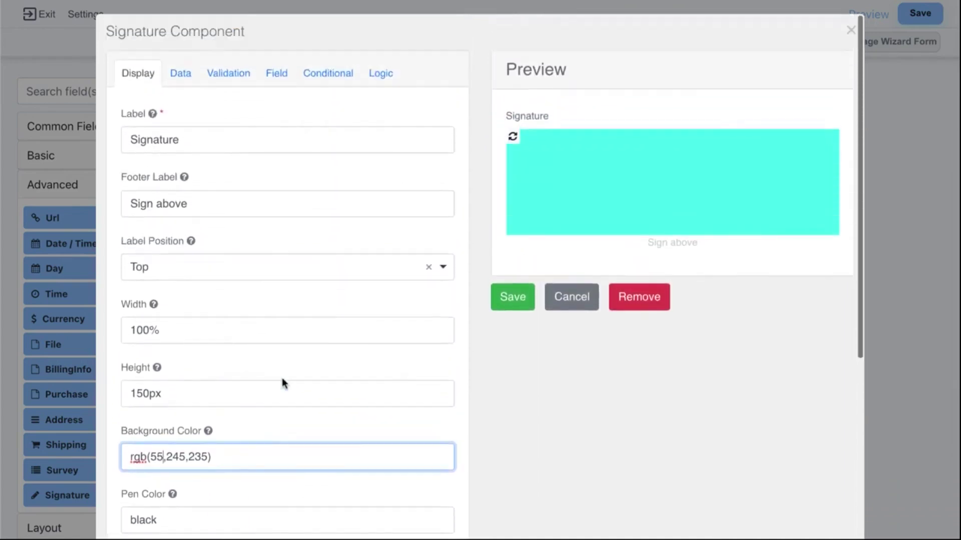
pyautogui.click(533, 304)
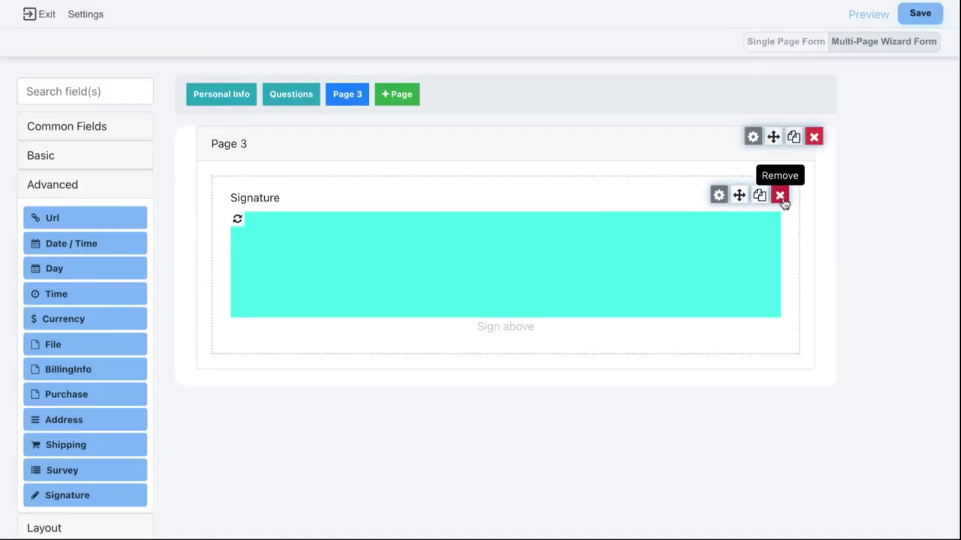
pyautogui.click(781, 197)
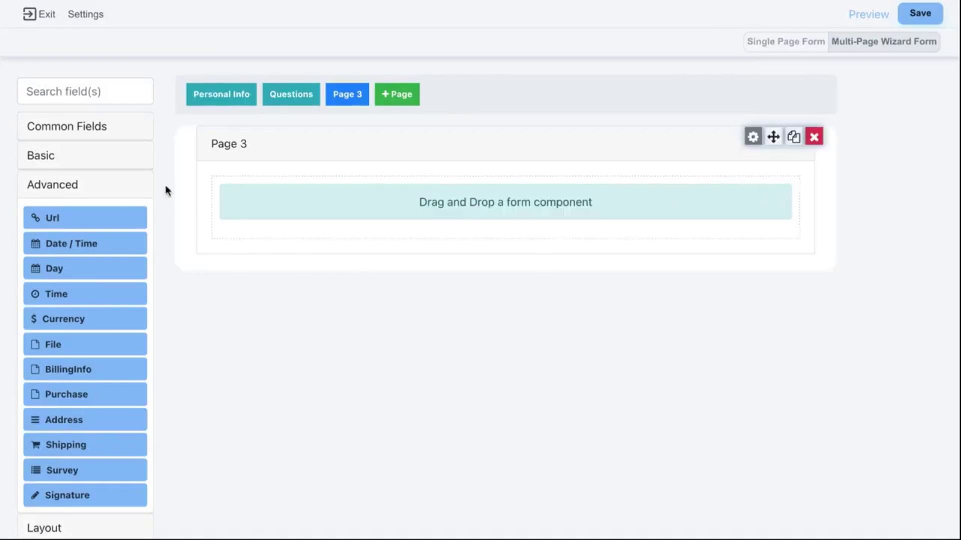
# Add a Text Field, a Text Area and a Number component from the basic fields to Page 3, one below the other
pyautogui.click(126, 163)
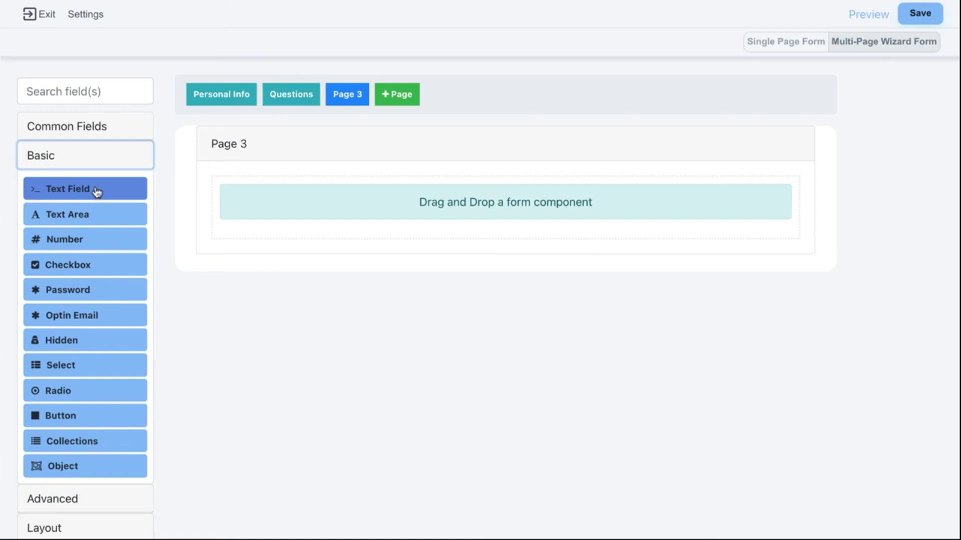
pyautogui.moveTo(96, 193); pyautogui.dragTo(292, 200)
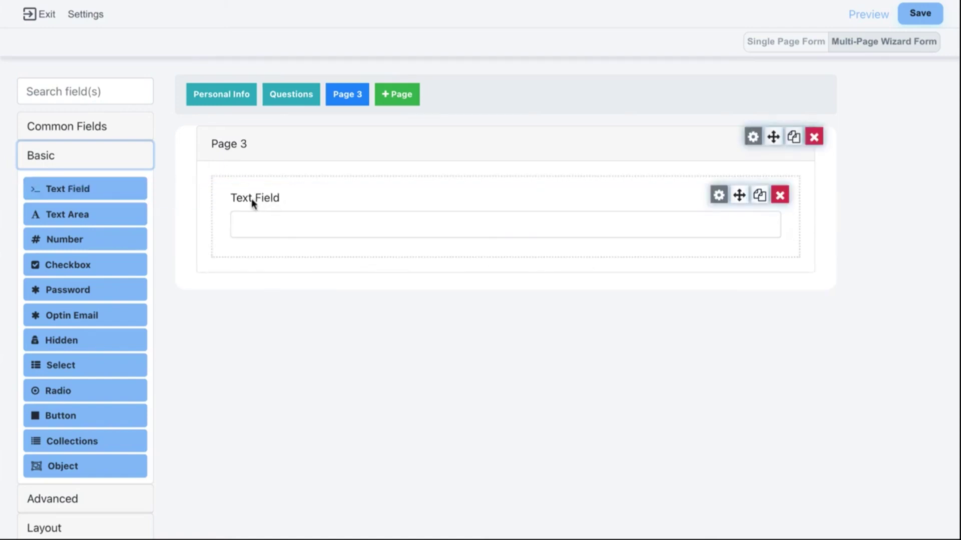
pyautogui.moveTo(103, 215); pyautogui.dragTo(307, 244)
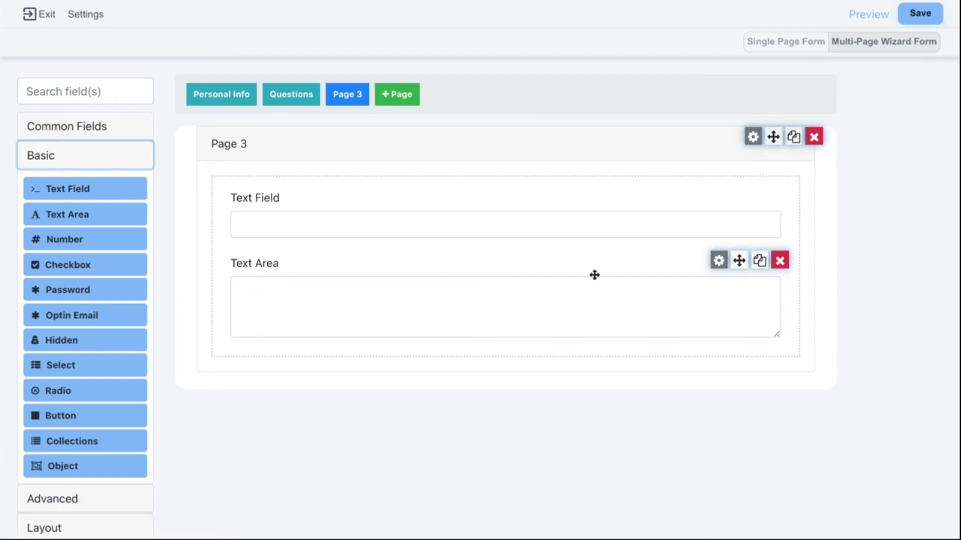
pyautogui.moveTo(95, 242); pyautogui.dragTo(310, 352)
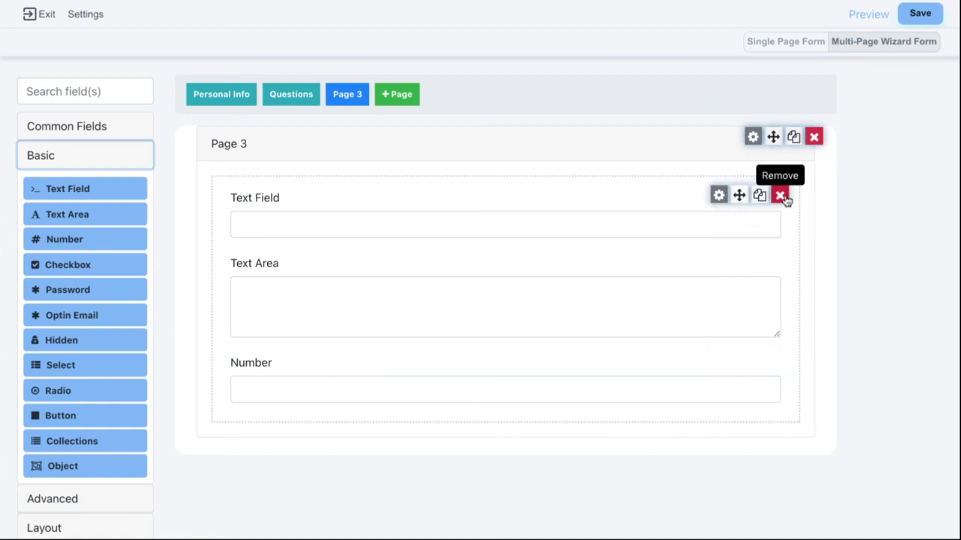
# Remove the Text Field, Text Area and Number components from Page 3
pyautogui.click(782, 197)
pyautogui.click(782, 197)
pyautogui.click(782, 197)
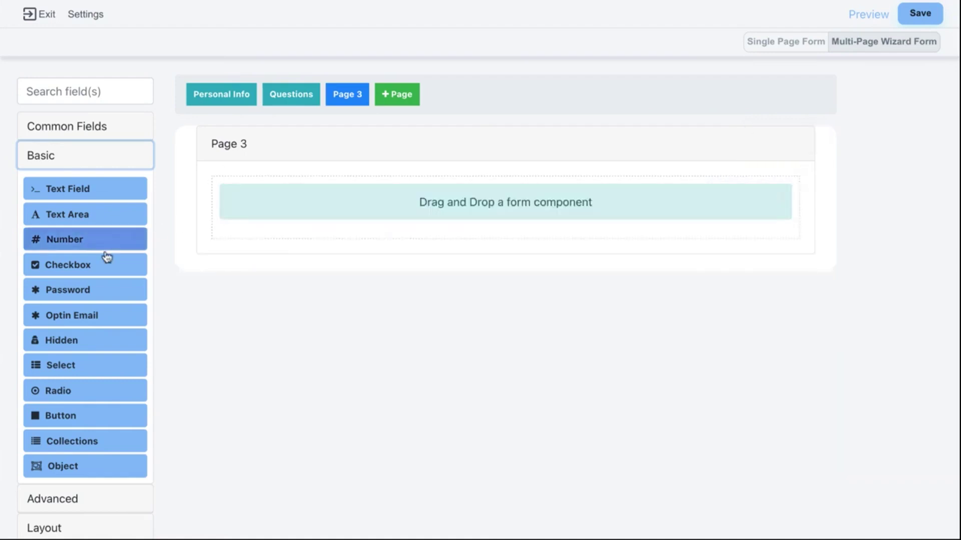
# Add a Checkbox component to Page 3, look through its display and data settings, and cancel the settings without changes
pyautogui.moveTo(88, 270); pyautogui.dragTo(315, 200)
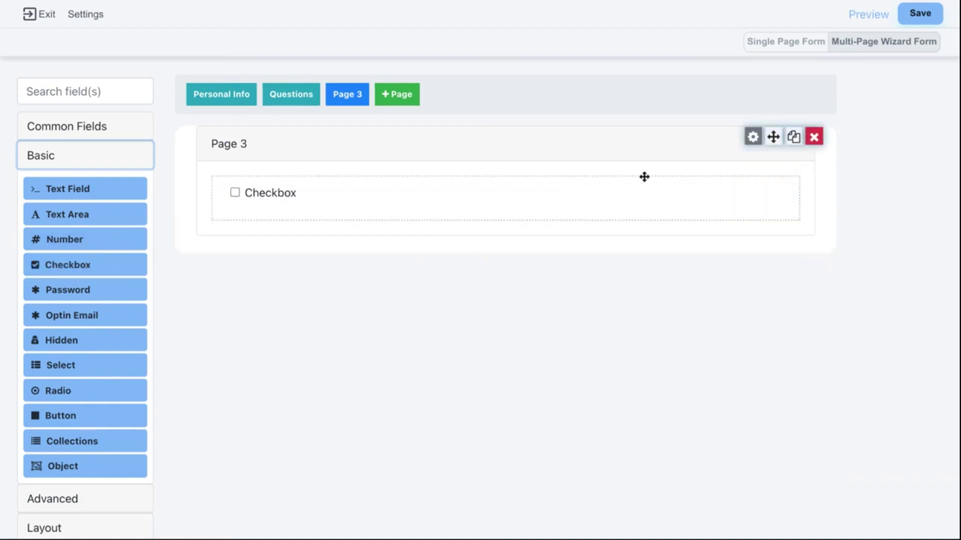
pyautogui.click(713, 196)
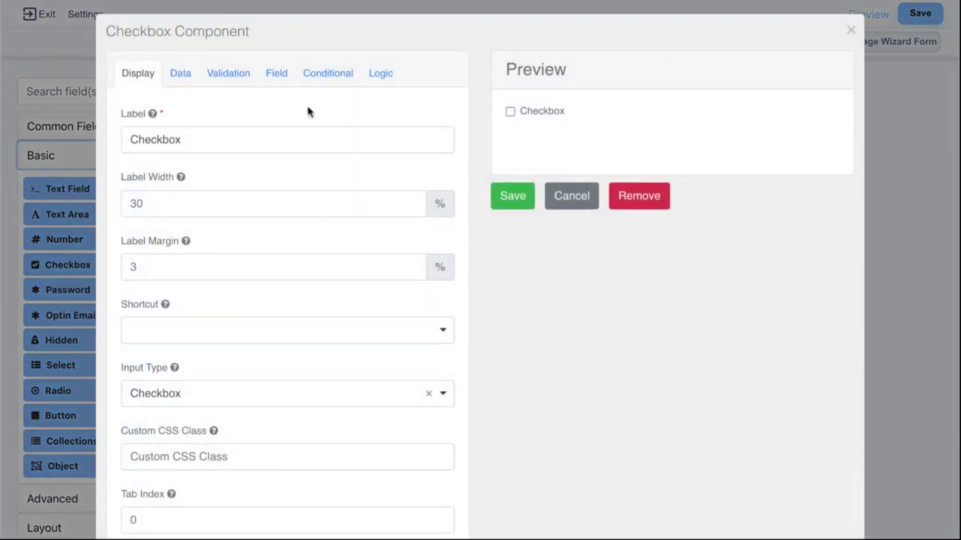
pyautogui.click(182, 75)
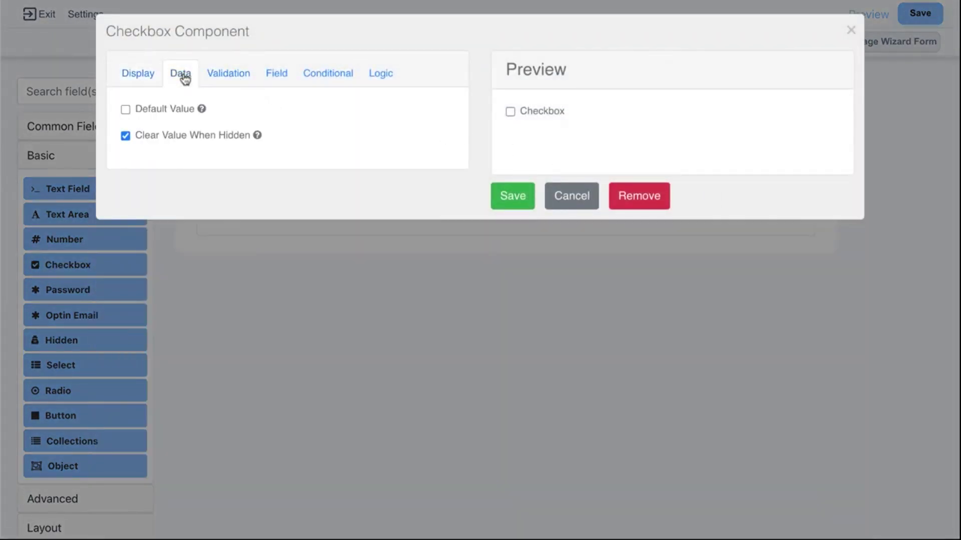
pyautogui.click(140, 74)
pyautogui.moveTo(145, 140); pyautogui.dragTo(281, 150)
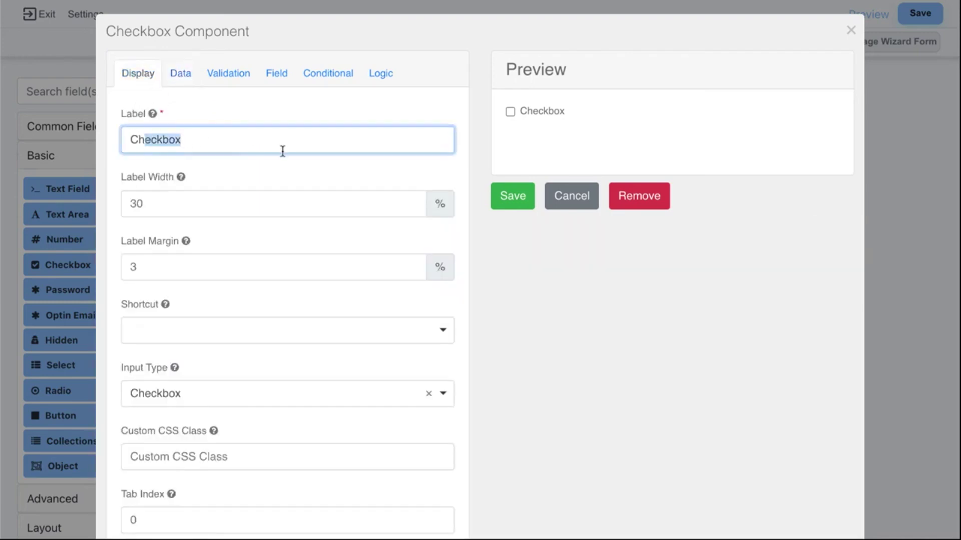
pyautogui.click(571, 196)
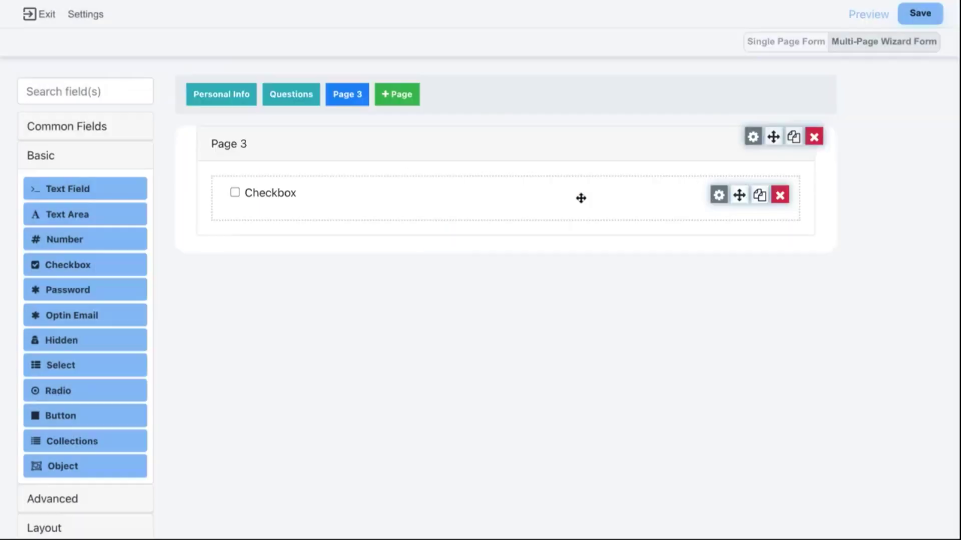
# Add a Password component below the checkbox, remove it and place an Optin Email component there instead
pyautogui.moveTo(59, 296); pyautogui.dragTo(294, 236)
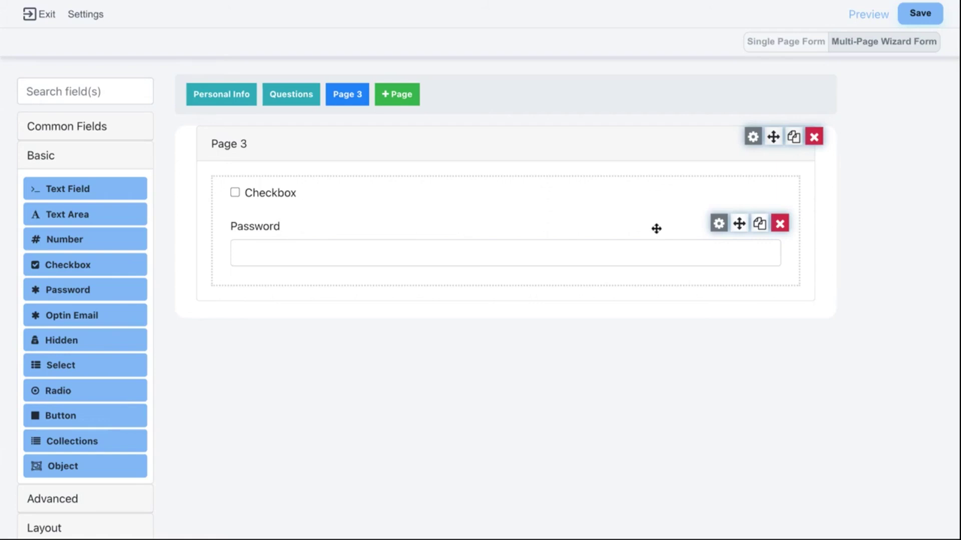
pyautogui.click(777, 226)
pyautogui.moveTo(97, 318); pyautogui.dragTo(326, 214)
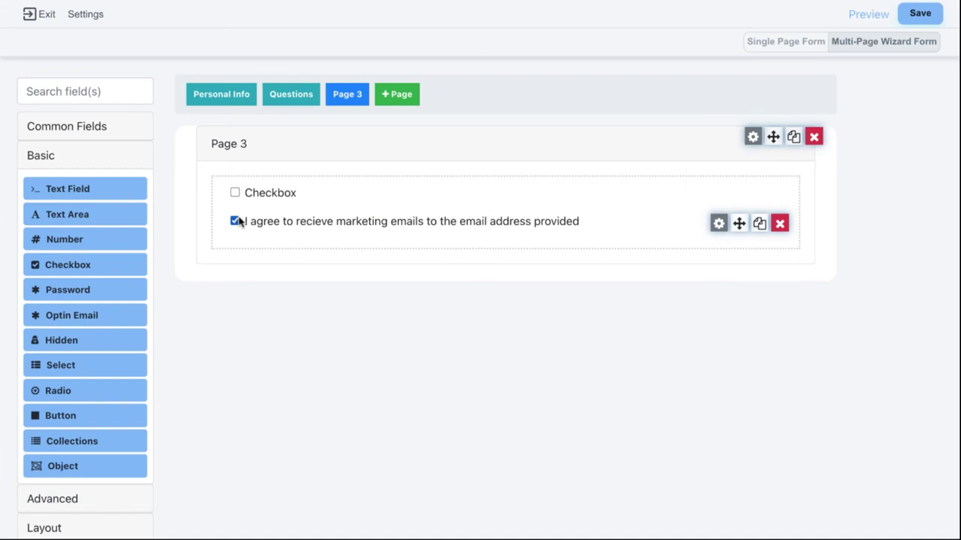
# Try out a Hidden component below the marketing opt-in, look at its default value setting, cancel the settings and remove the component
pyautogui.moveTo(103, 343); pyautogui.dragTo(354, 243)
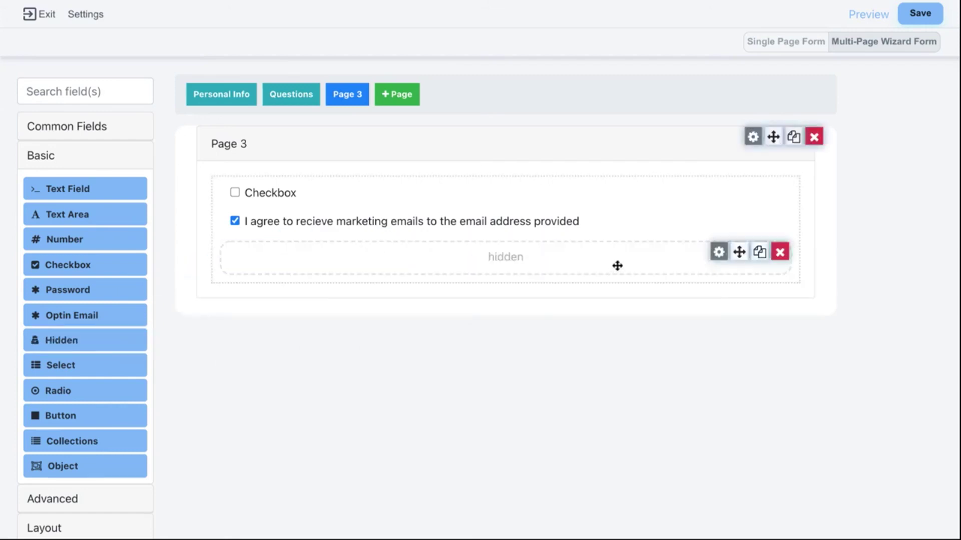
pyautogui.click(718, 253)
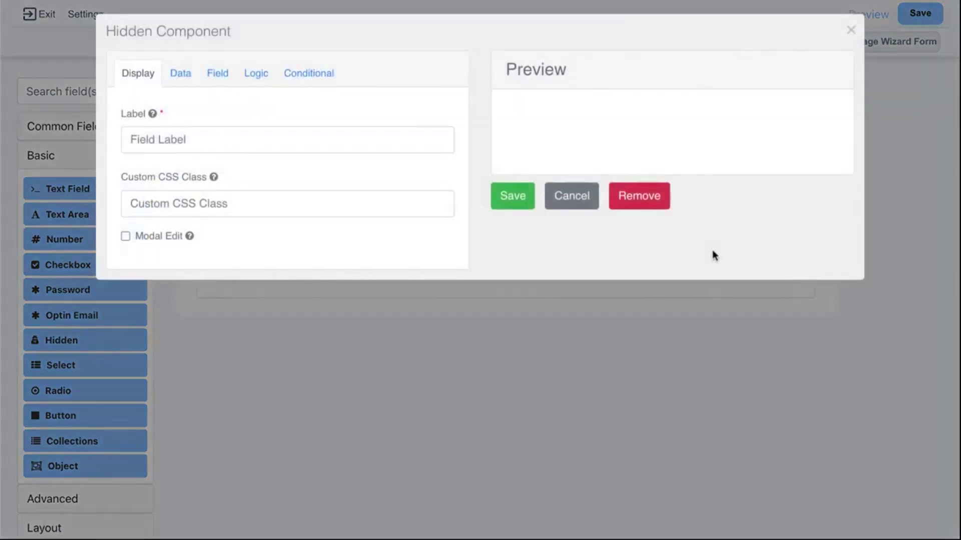
pyautogui.click(188, 76)
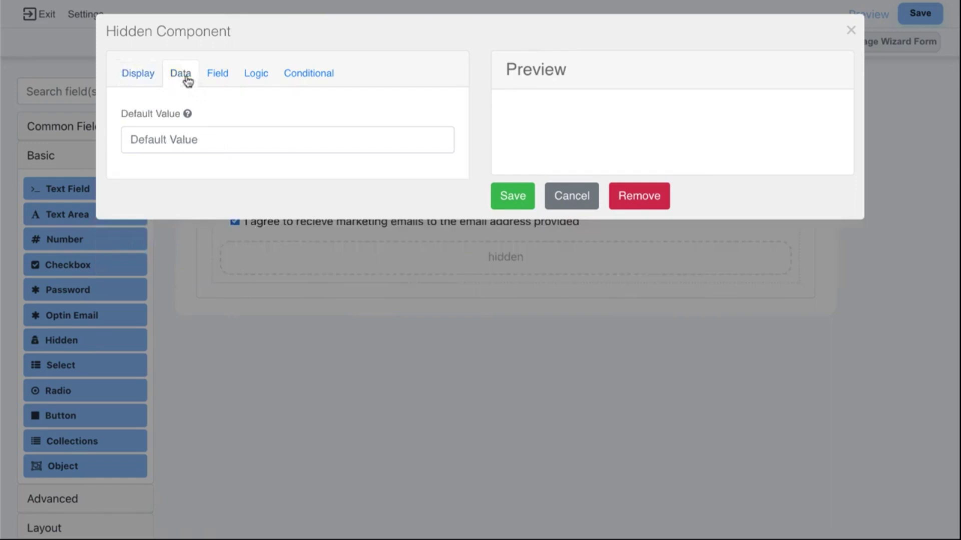
pyautogui.click(155, 145)
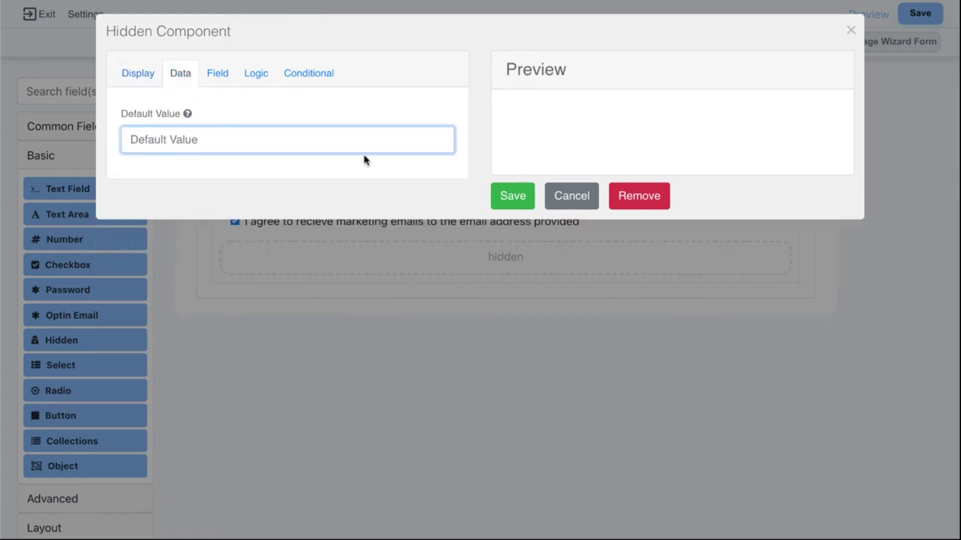
pyautogui.click(564, 200)
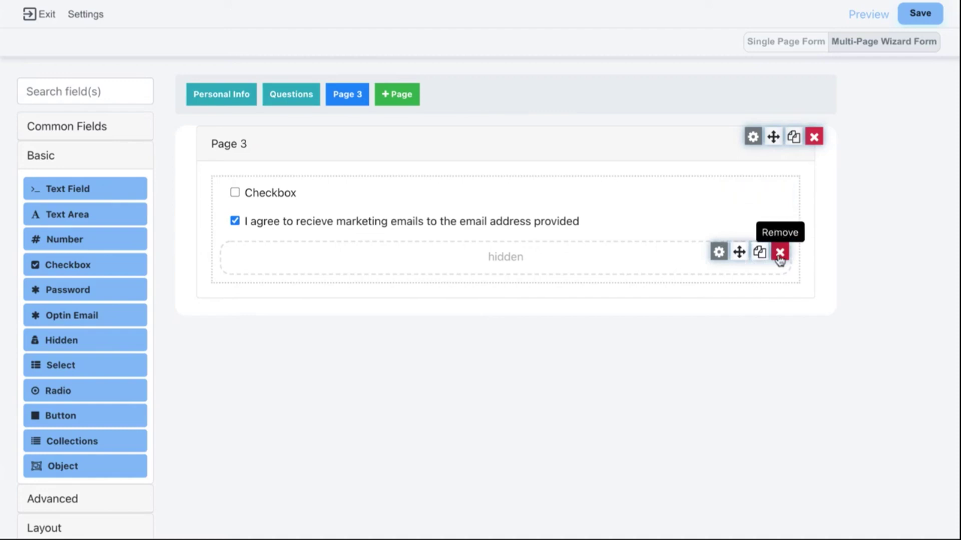
pyautogui.click(779, 253)
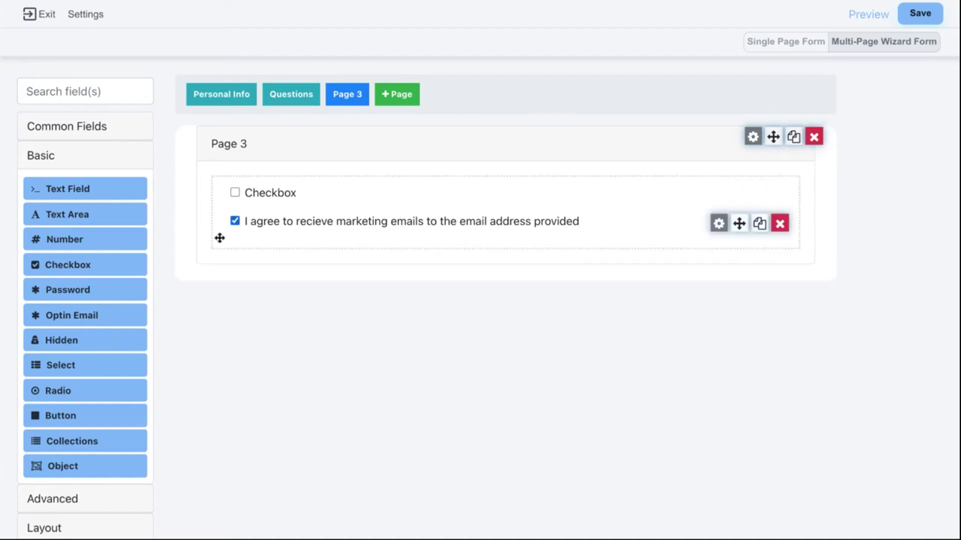
# Add a Select component below the marketing opt-in on Page 3 and check its list of choices
pyautogui.moveTo(89, 364); pyautogui.dragTo(301, 245)
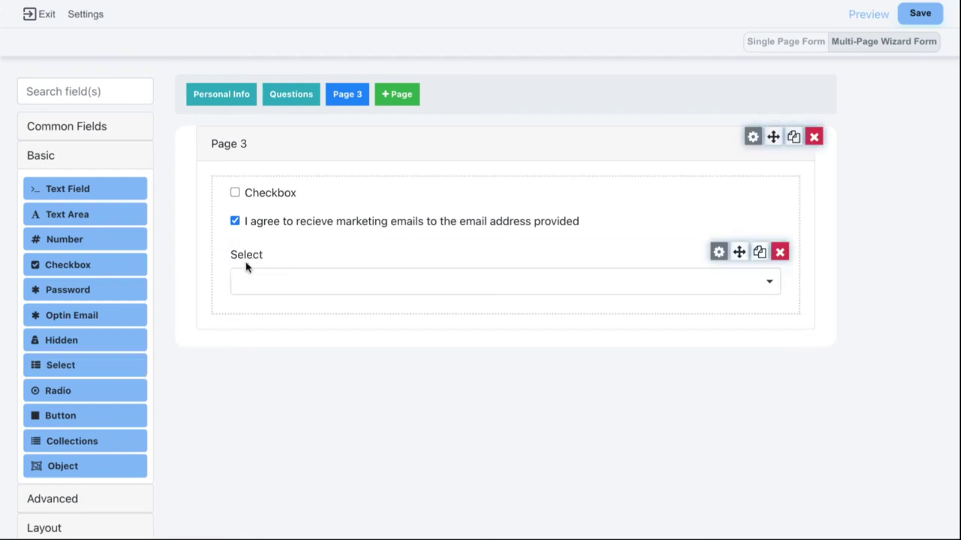
pyautogui.click(771, 286)
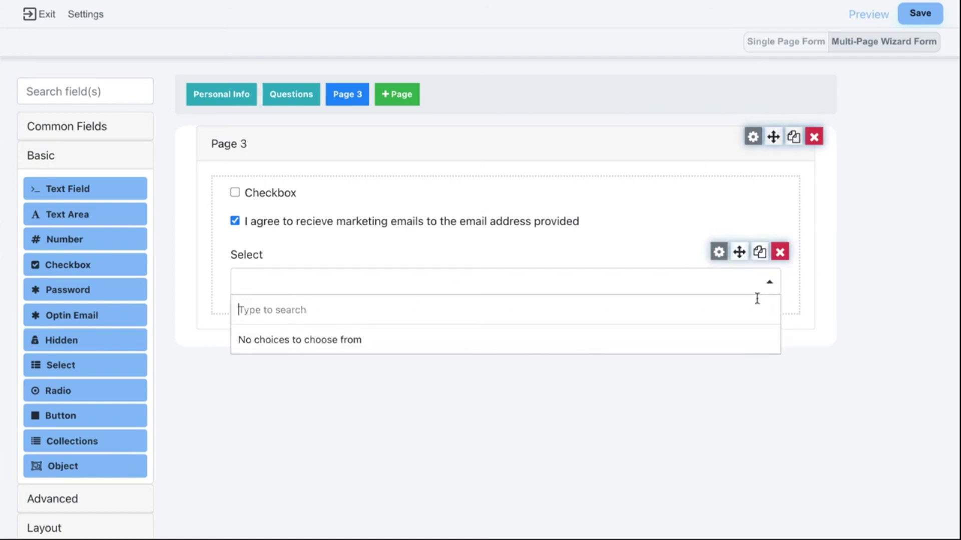
pyautogui.click(772, 285)
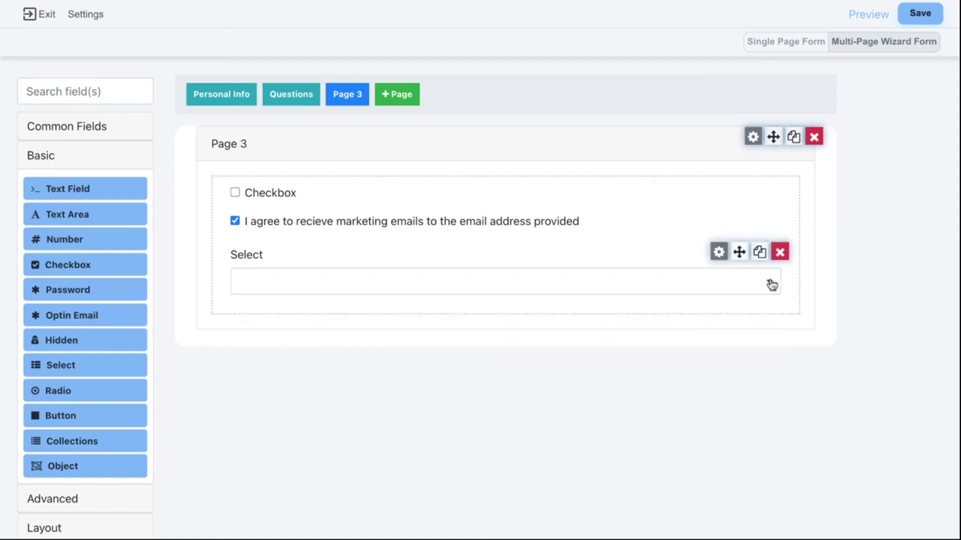
# Give the Select component three data source values labelled Yes, No and Maybe
pyautogui.click(718, 253)
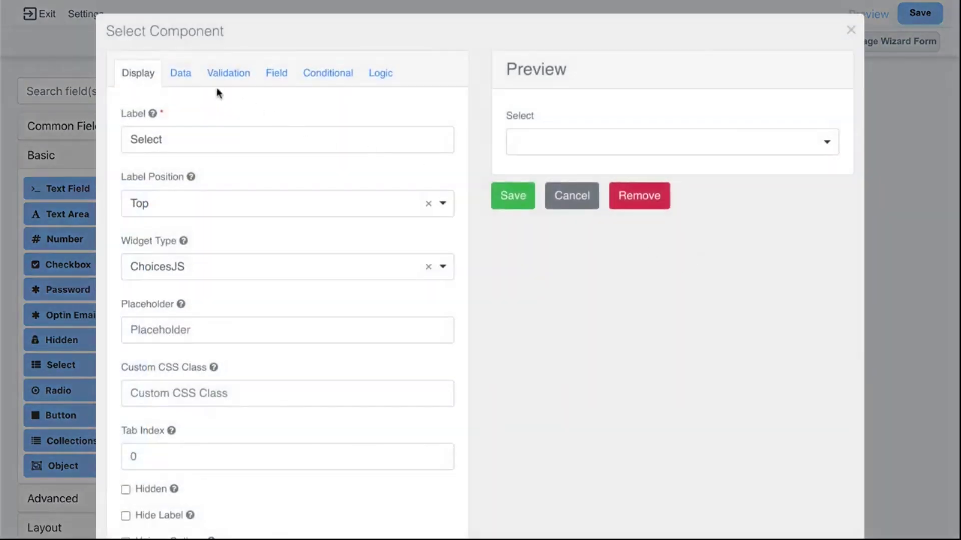
pyautogui.click(177, 76)
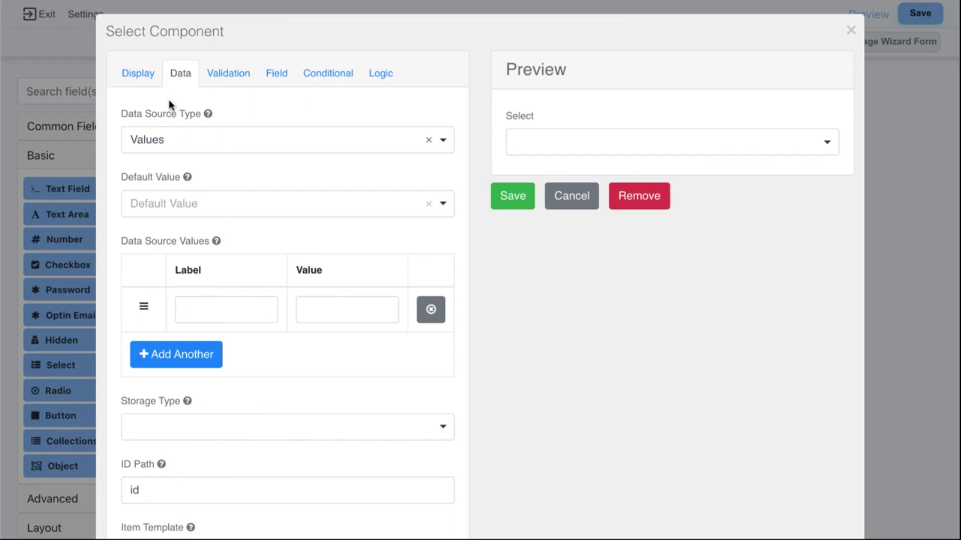
pyautogui.click(214, 307)
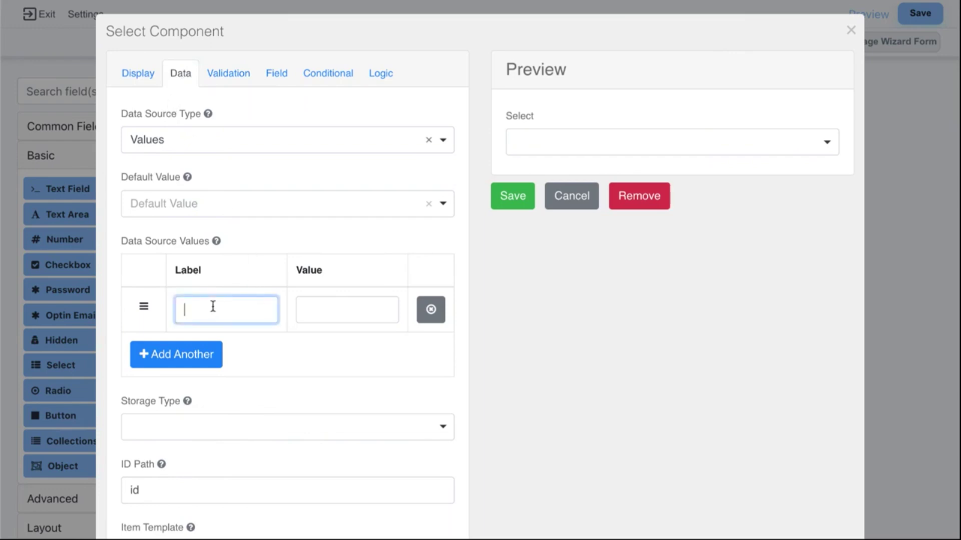
pyautogui.write('Yes')
pyautogui.click(193, 345)
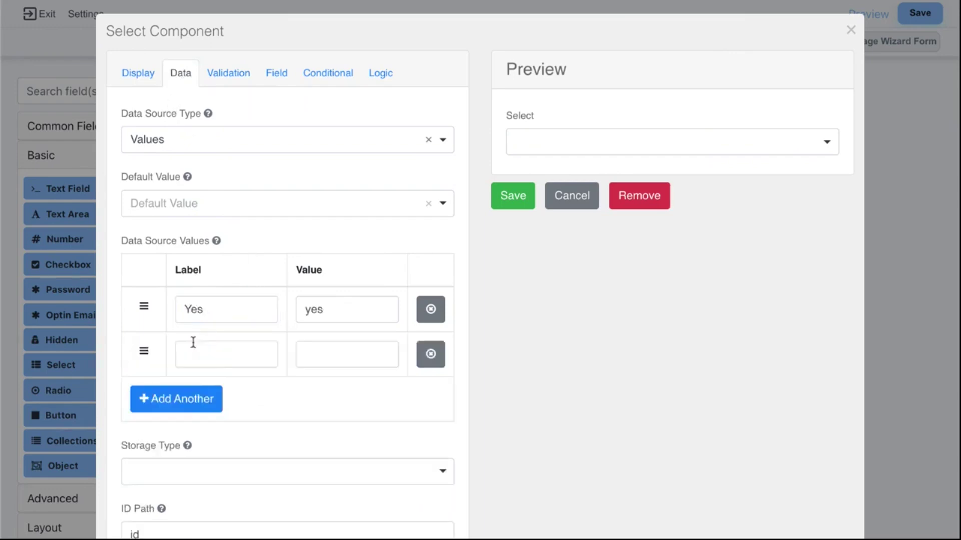
pyautogui.click(205, 350)
pyautogui.write('No')
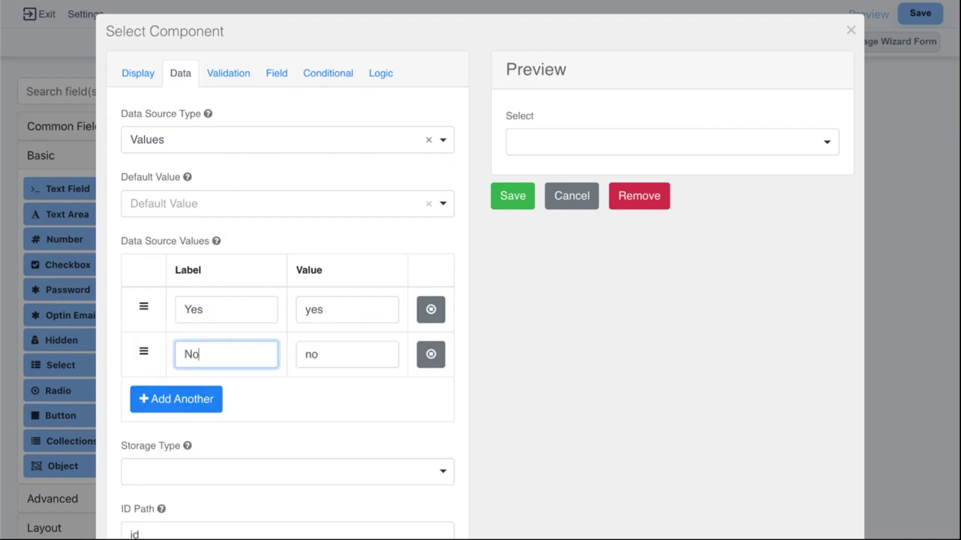
pyautogui.click(202, 387)
pyautogui.click(204, 398)
pyautogui.write('Maybe')
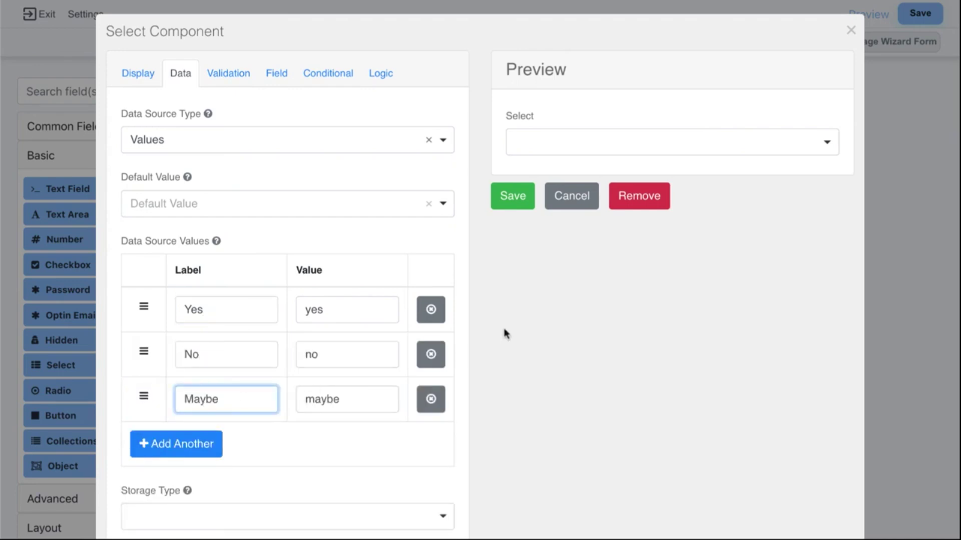
# Label the Select component "Please select one", save it and check its choices on Page 3
pyautogui.click(131, 79)
pyautogui.moveTo(165, 139); pyautogui.dragTo(114, 138)
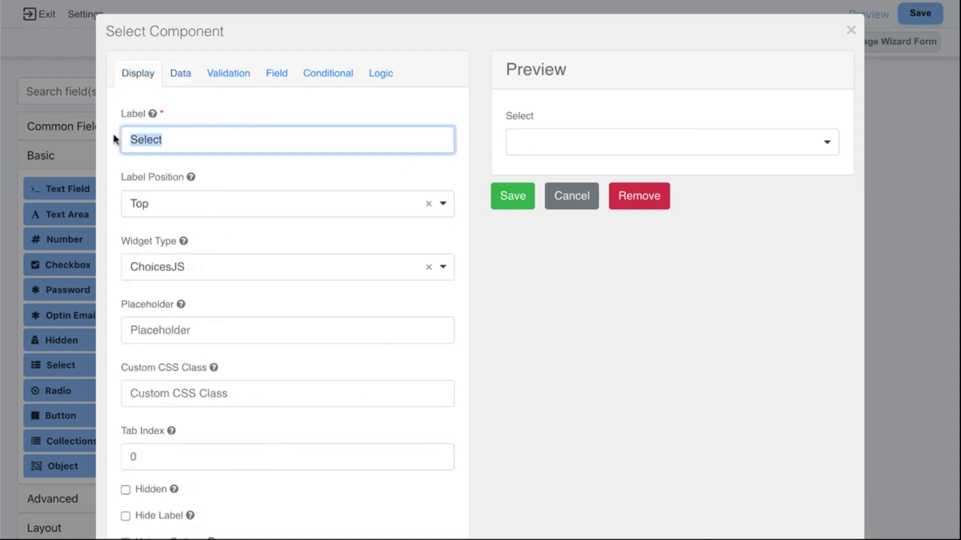
pyautogui.write('P')
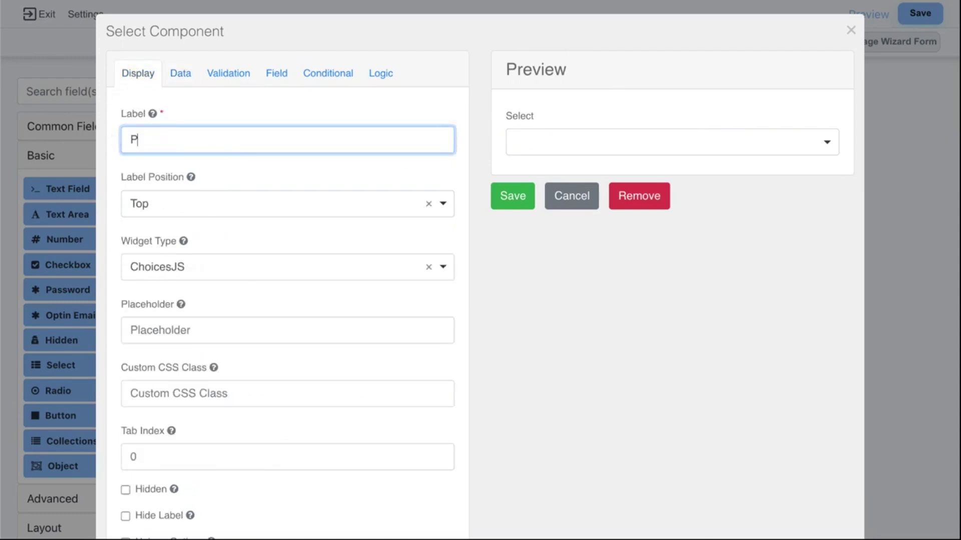
pyautogui.write('lease select one')
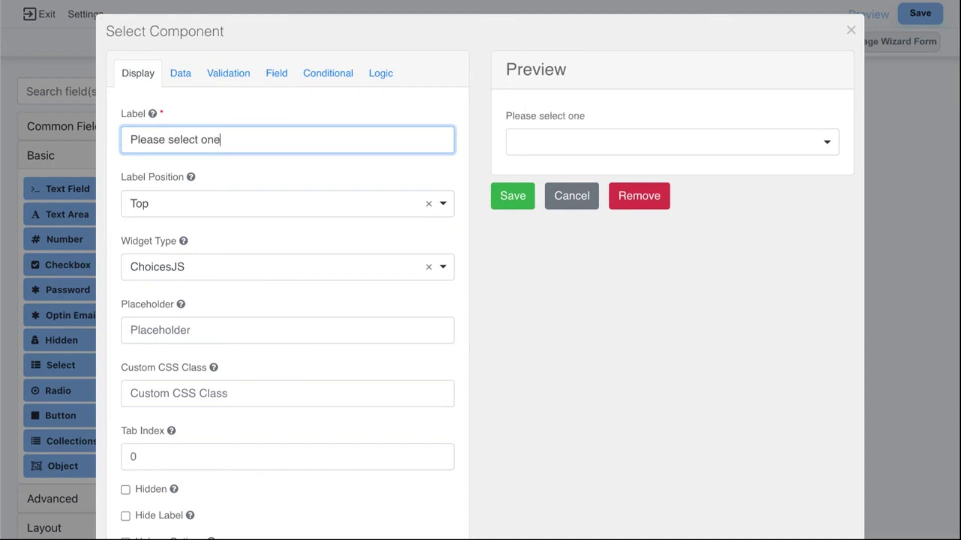
pyautogui.click(504, 192)
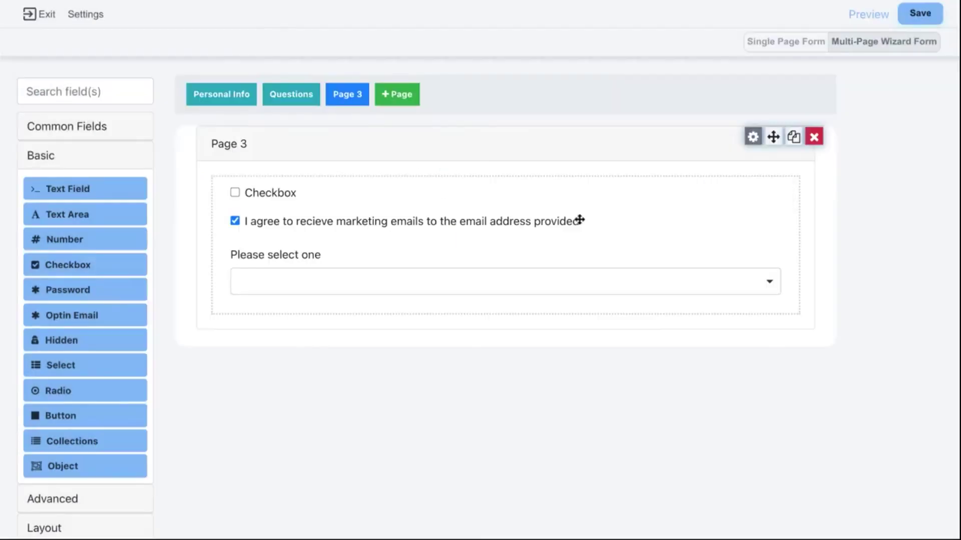
pyautogui.click(772, 281)
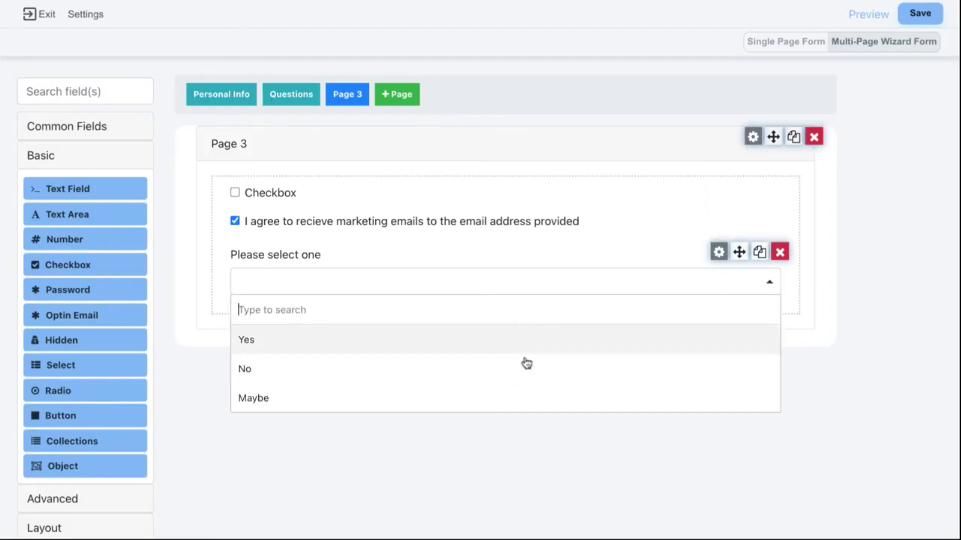
pyautogui.click(358, 452)
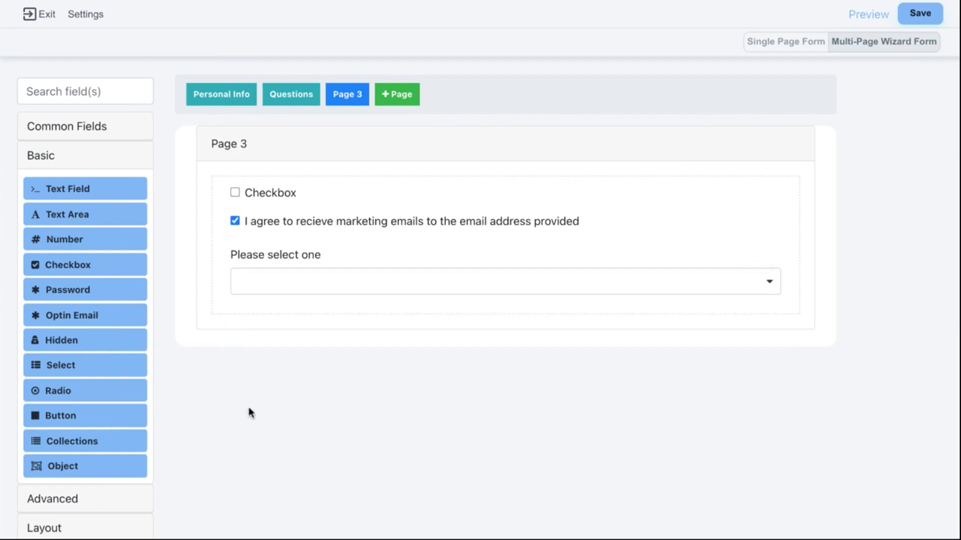
# Add a Radio component and a Button component below the "Please select one" dropdown
pyautogui.moveTo(114, 391); pyautogui.dragTo(350, 302)
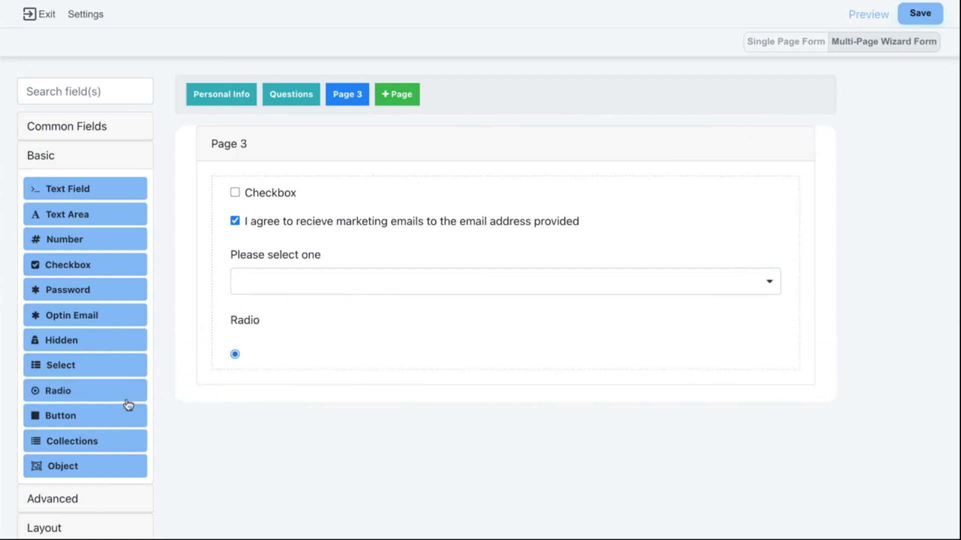
pyautogui.moveTo(107, 415); pyautogui.dragTo(334, 359)
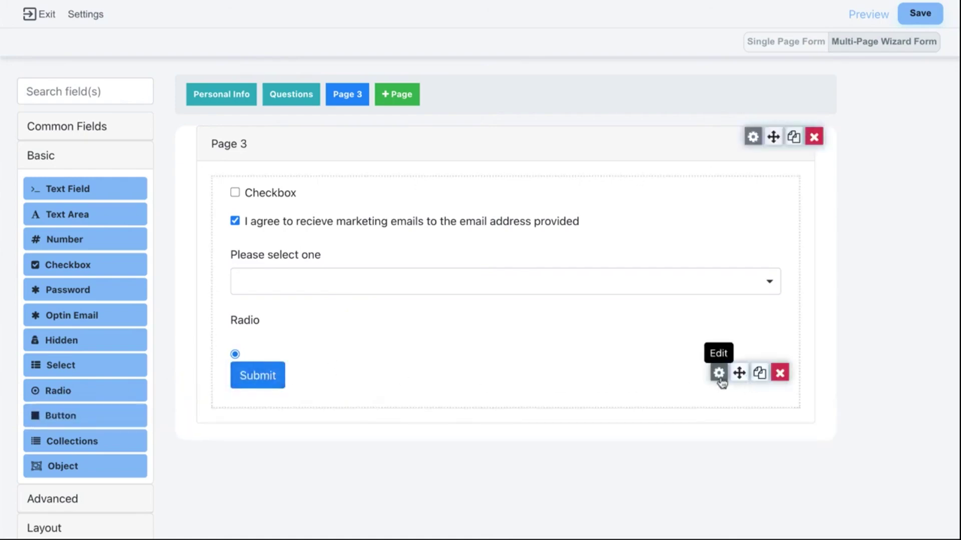
# Try the Secondary theme in the Submit button's display settings, and set the theme to Success
pyautogui.click(719, 373)
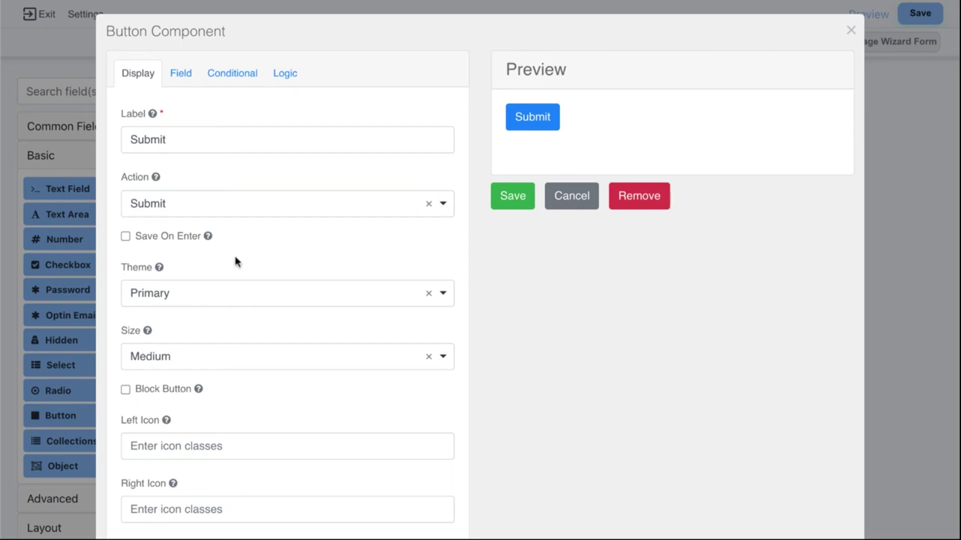
pyautogui.scroll(-1, 210, 283)
pyautogui.click(227, 280)
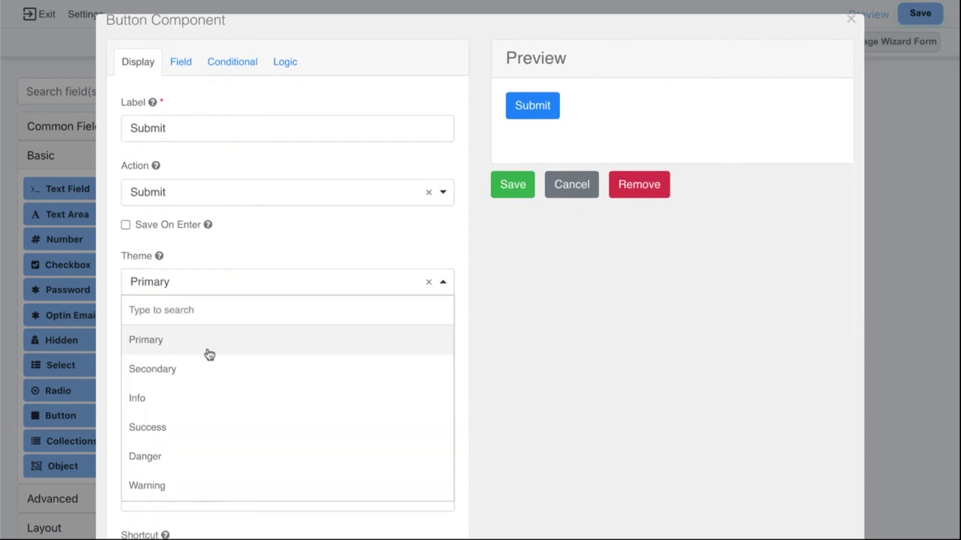
pyautogui.click(186, 378)
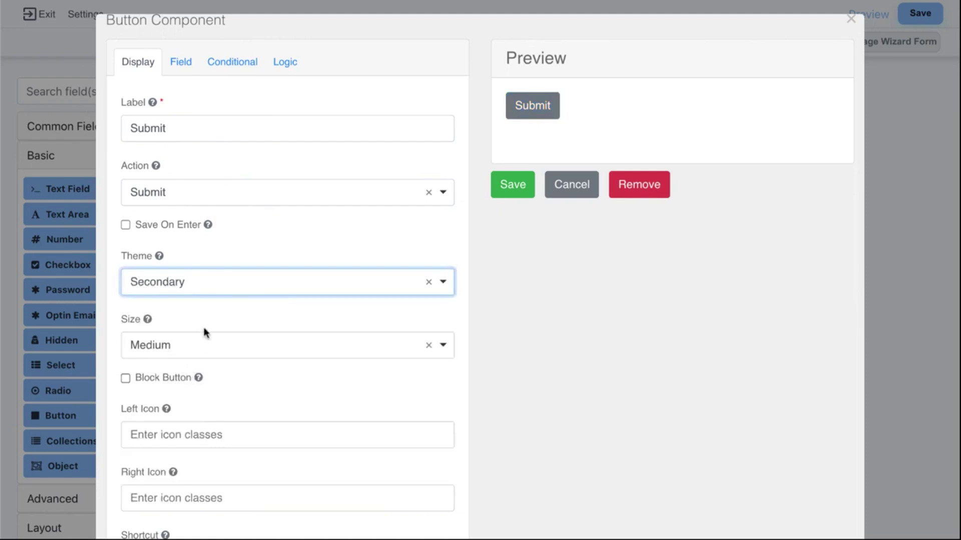
pyautogui.click(227, 288)
pyautogui.click(177, 432)
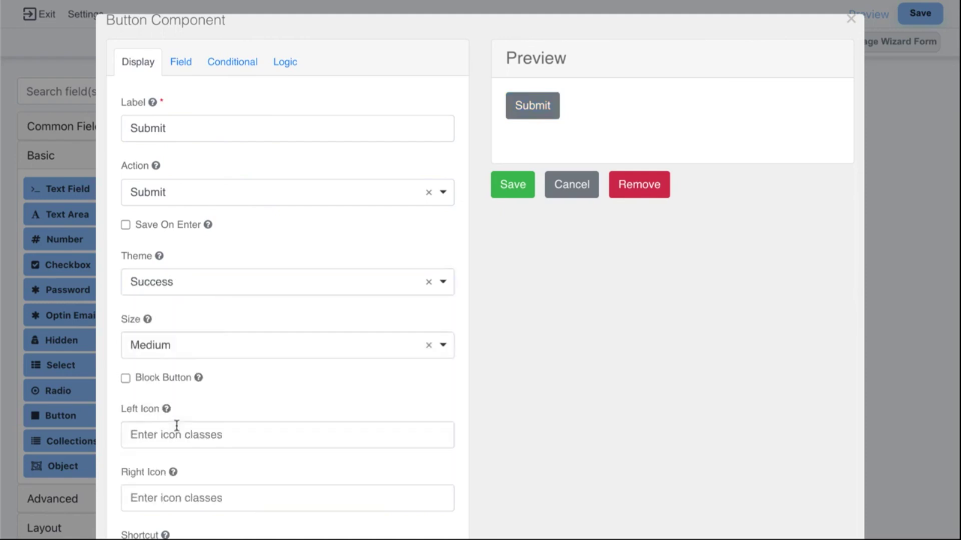
# Set the Submit button's size to Large and make it a block button
pyautogui.click(387, 344)
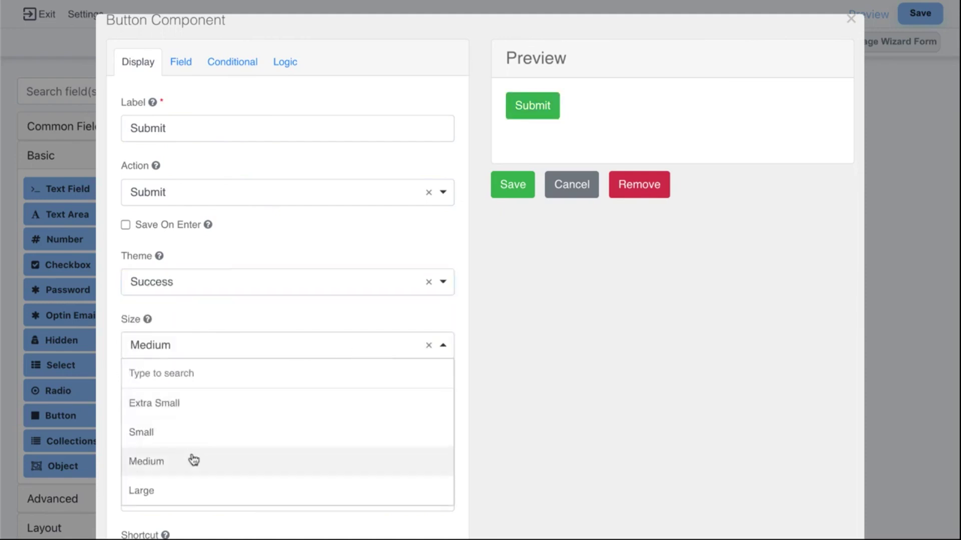
pyautogui.click(193, 489)
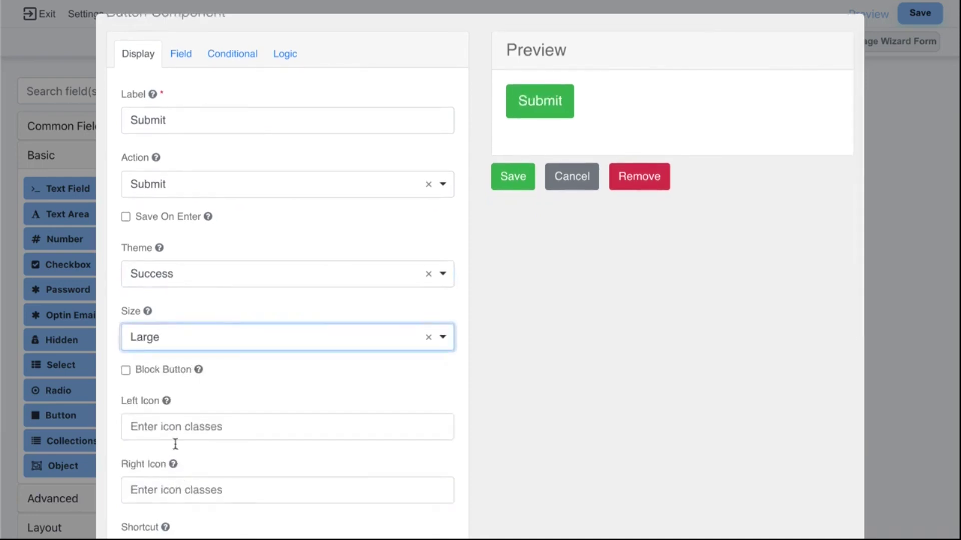
pyautogui.click(125, 370)
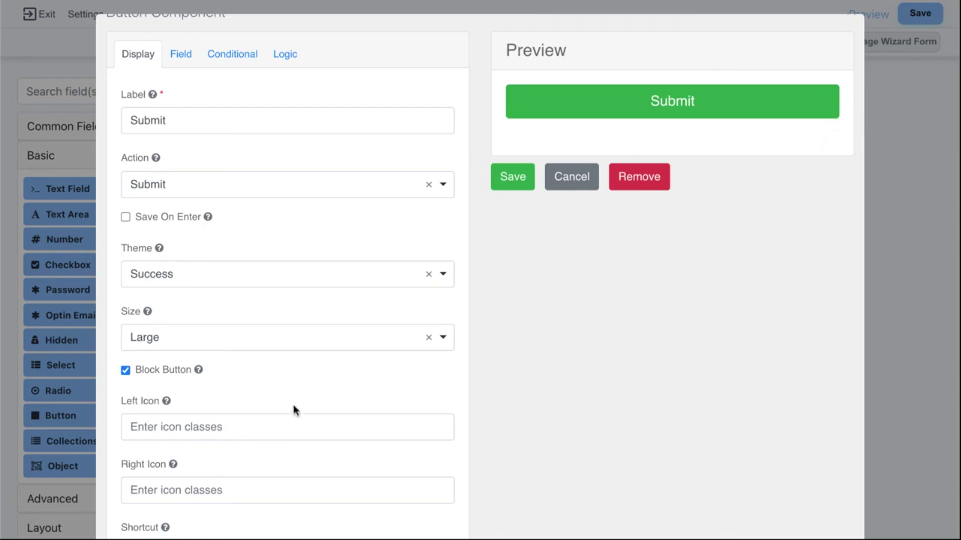
# Give the Submit button the left icon class "fa fa-plus" and check it in the component preview
pyautogui.scroll(-2, 312, 405)
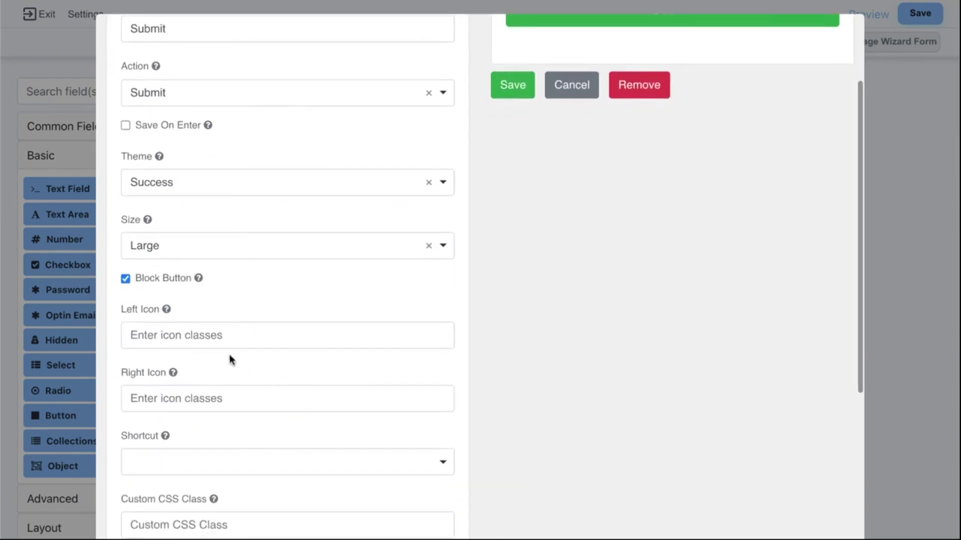
pyautogui.moveTo(168, 313)
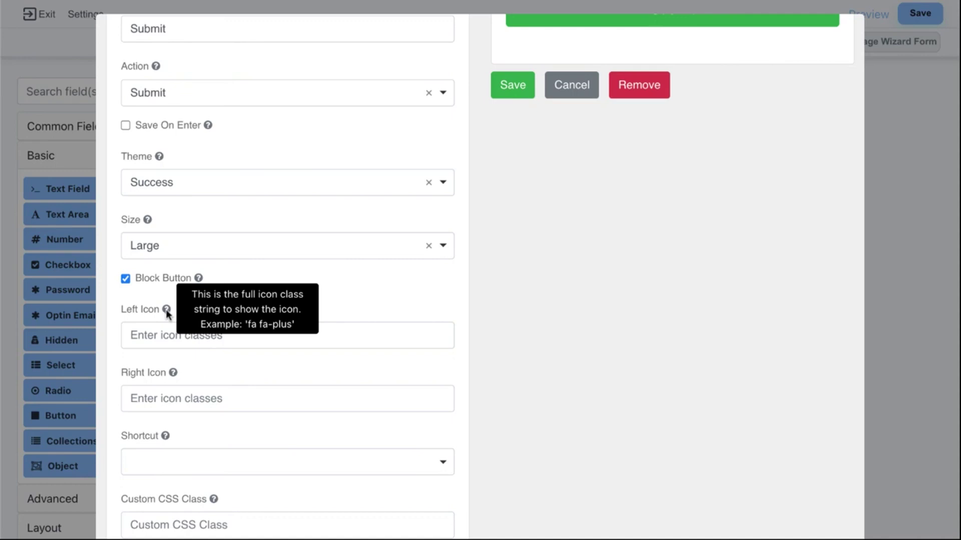
pyautogui.click(158, 328)
pyautogui.write('fa fa')
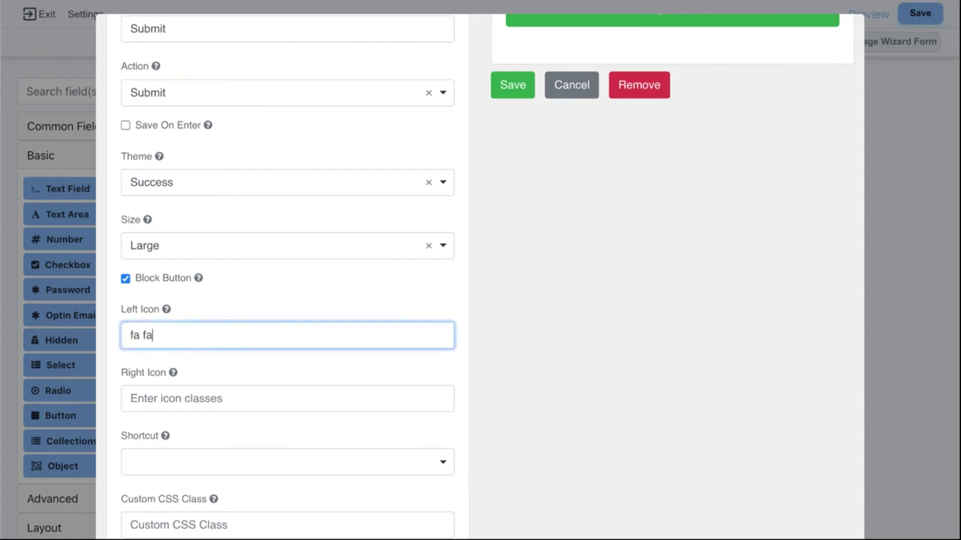
pyautogui.write('-plus')
pyautogui.click(570, 316)
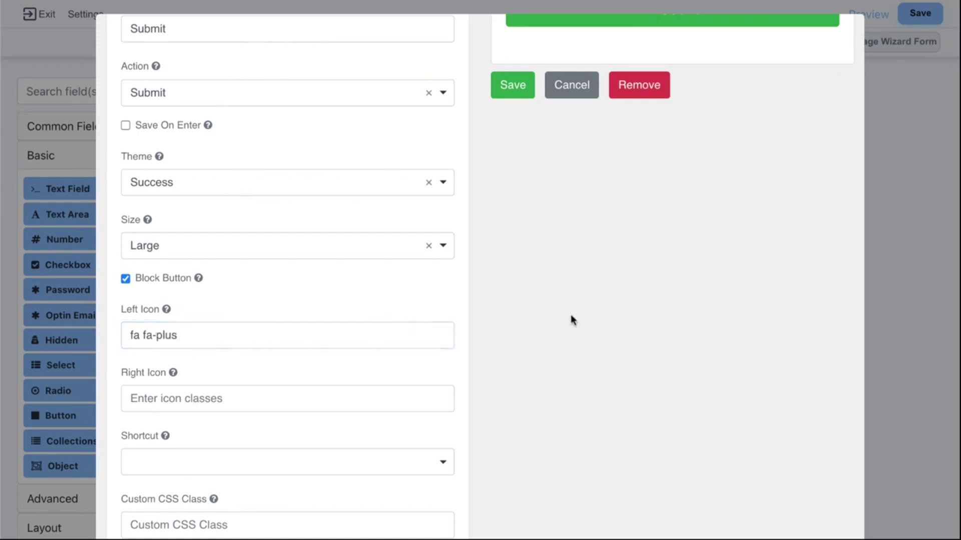
pyautogui.scroll(3, 569, 317)
pyautogui.scroll(-1, 505, 293)
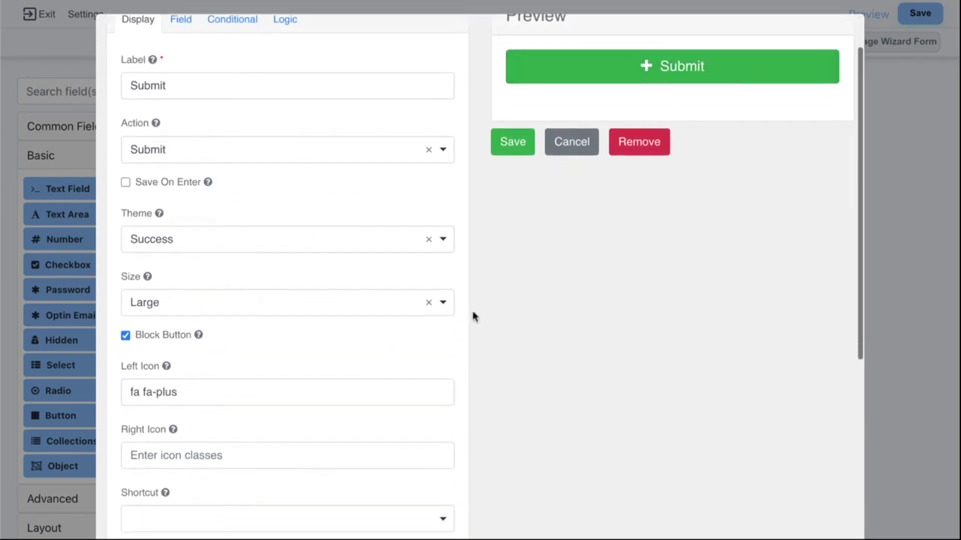
# Change the Submit button's left icon to "fa fa-gear" and use the same class for its right icon
pyautogui.doubleClick(176, 394)
pyautogui.write('gear')
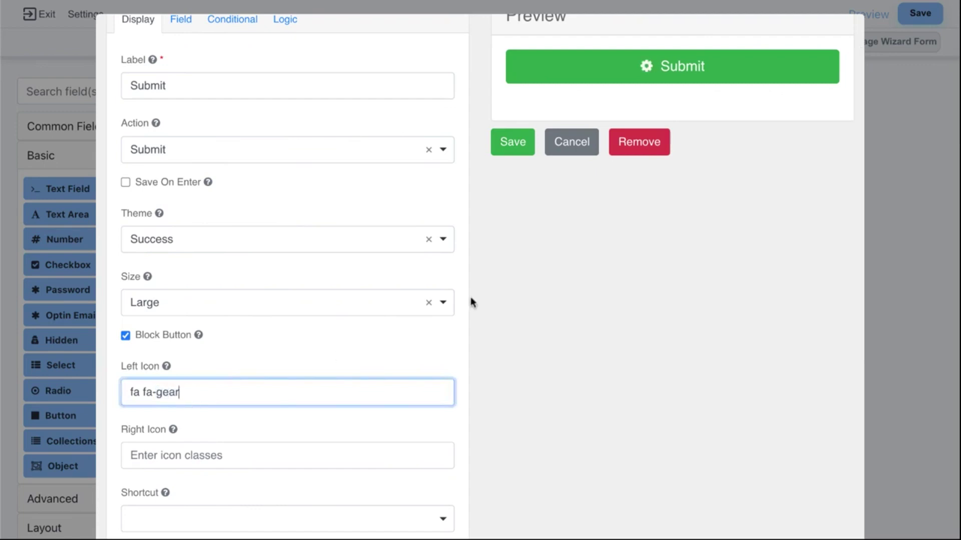
pyautogui.scroll(-1, 225, 384)
pyautogui.hotkey('ctrl', 'a')
pyautogui.hotkey('ctrl', 'c')
pyautogui.click(201, 444)
pyautogui.hotkey('ctrl', 'v')
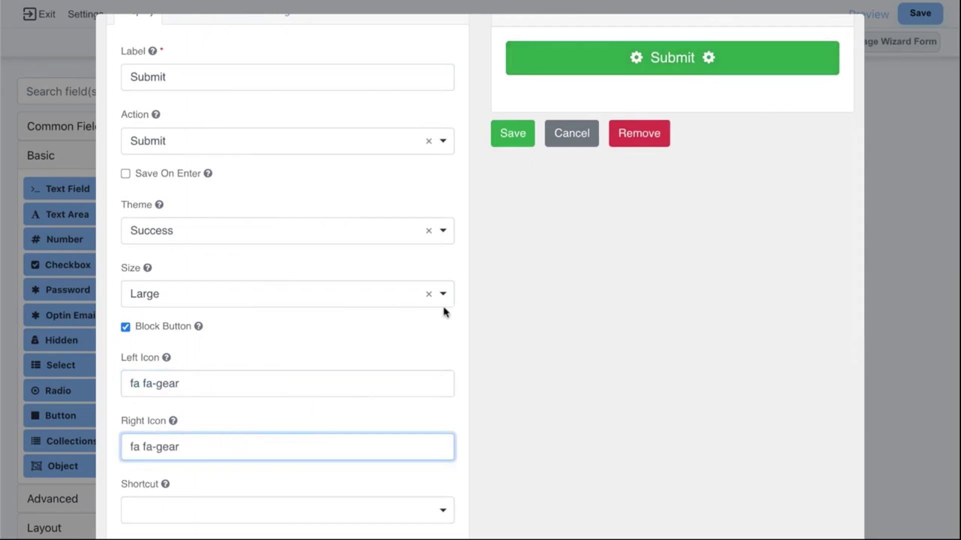
# Examine the two parts of the left icon class and the remaining display options of the Submit button
pyautogui.click(133, 383)
pyautogui.moveTo(132, 383); pyautogui.dragTo(139, 380)
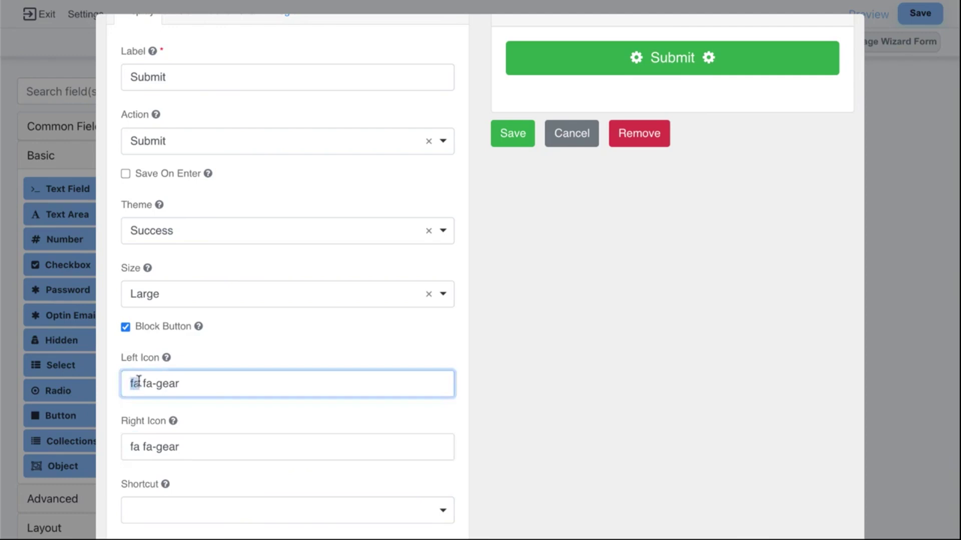
pyautogui.click(184, 385)
pyautogui.click(169, 384)
pyautogui.moveTo(143, 384); pyautogui.dragTo(191, 383)
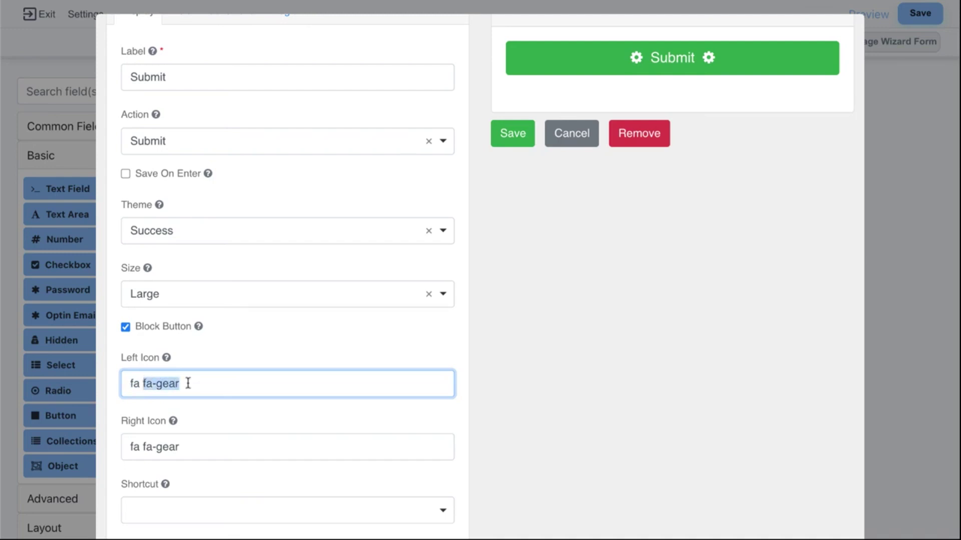
pyautogui.scroll(1, 188, 383)
pyautogui.scroll(-3, 189, 386)
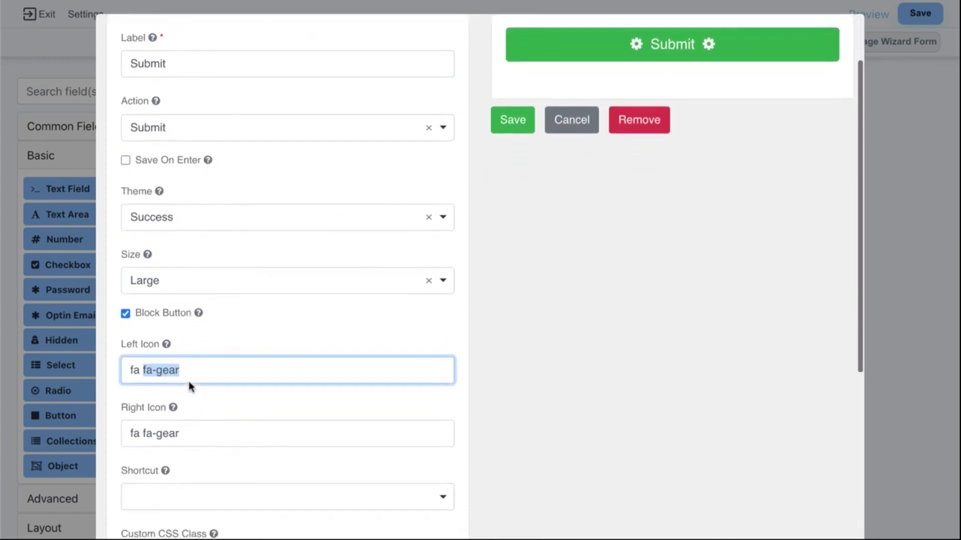
pyautogui.scroll(-4, 190, 383)
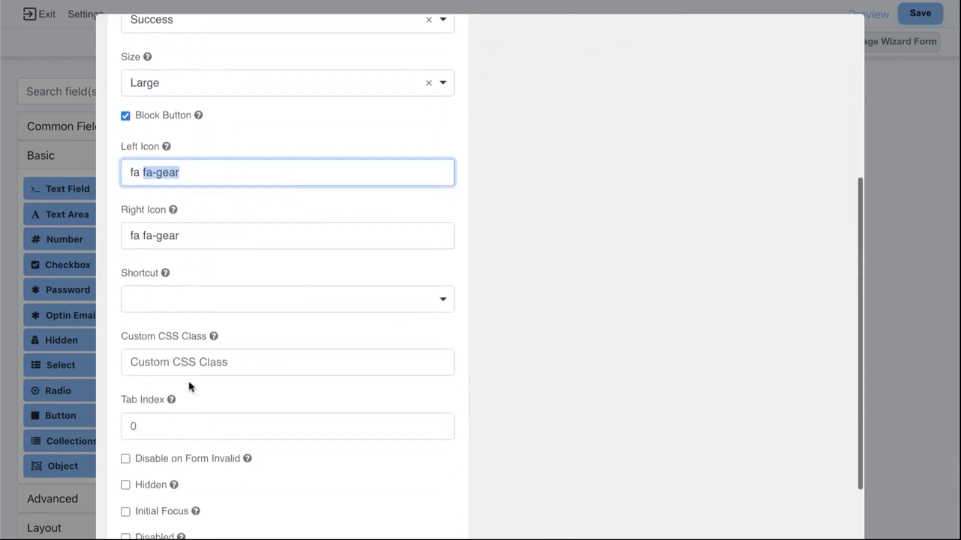
pyautogui.scroll(7, 189, 382)
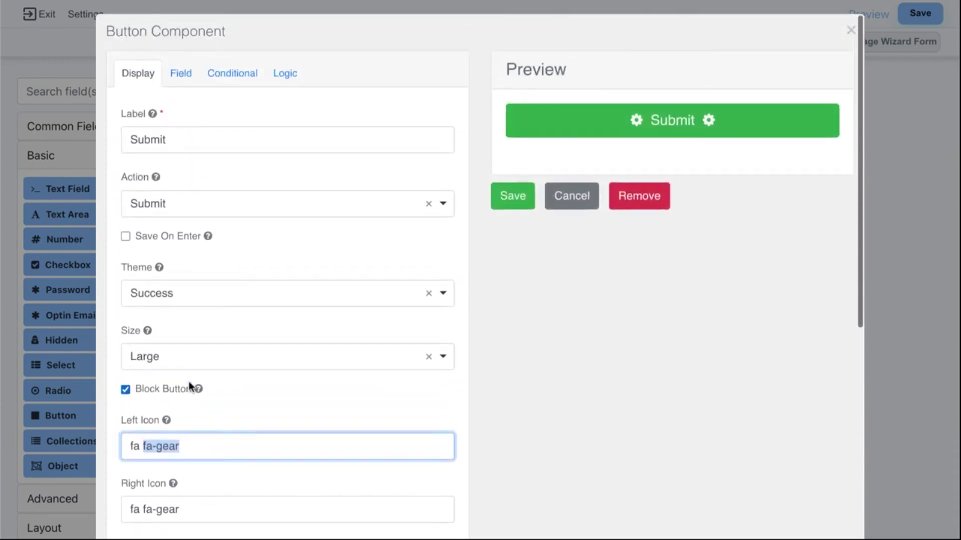
# Look through the actions available for the Submit button, and cancel the component's settings
pyautogui.click(443, 205)
pyautogui.scroll(-1, 441, 205)
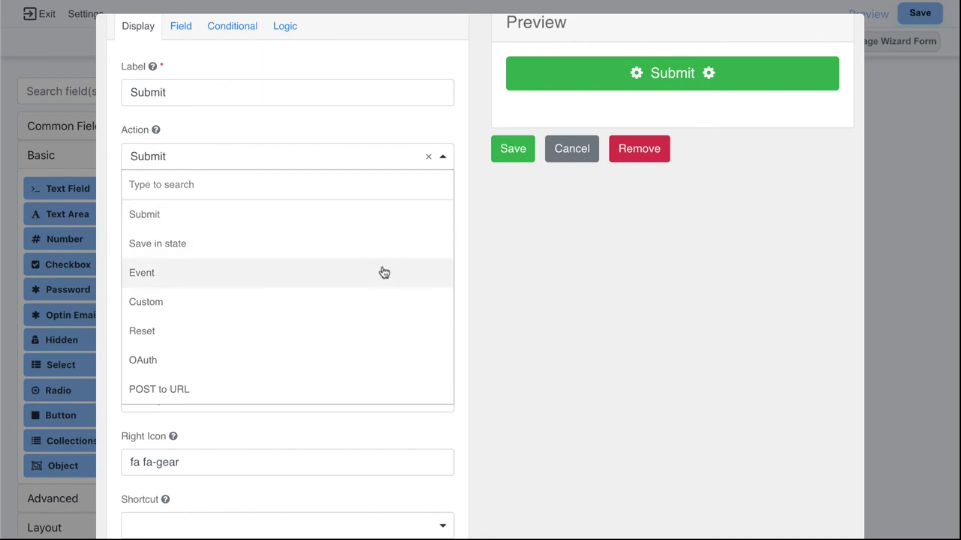
pyautogui.click(489, 243)
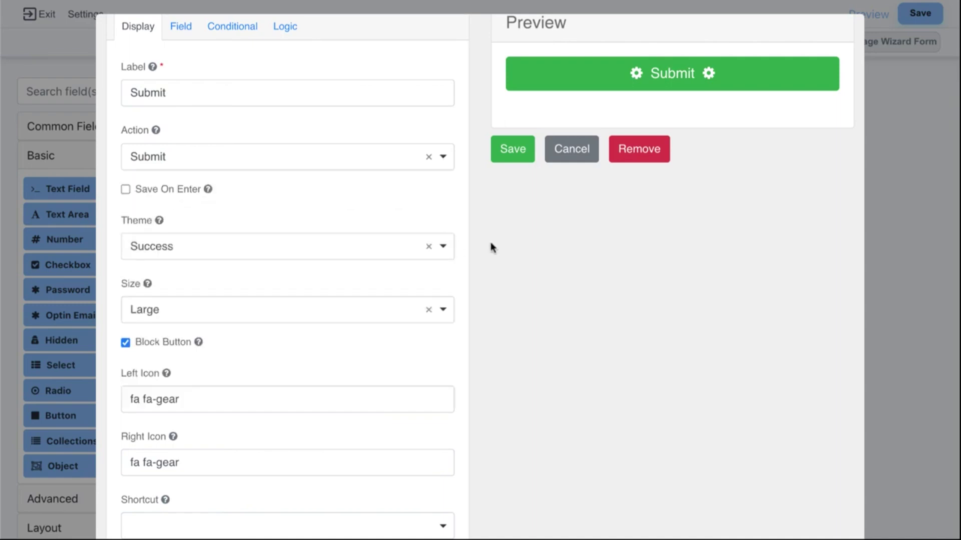
pyautogui.click(560, 160)
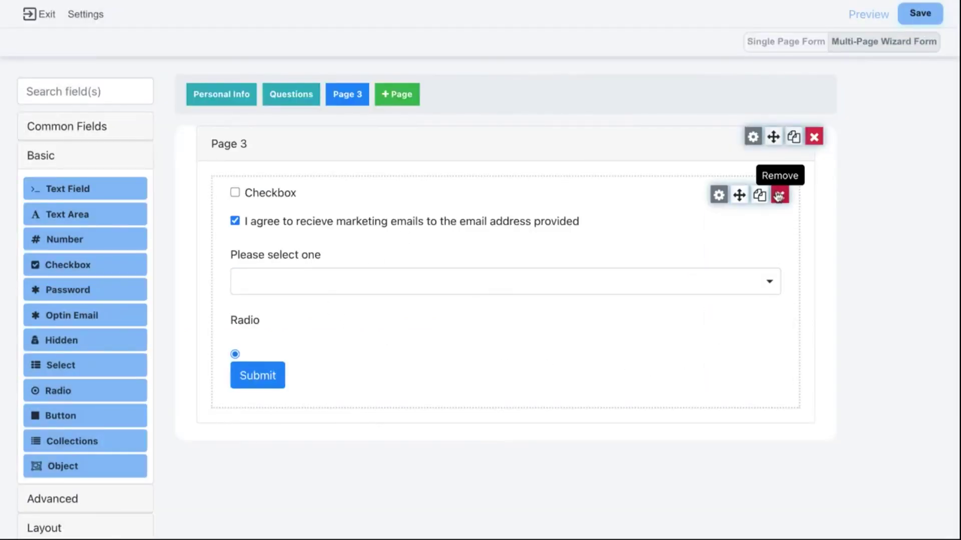
# Remove all components from Page 3 and show the Common Fields components
pyautogui.click(779, 195)
pyautogui.click(779, 197)
pyautogui.click(780, 196)
pyautogui.click(780, 196)
pyautogui.click(780, 197)
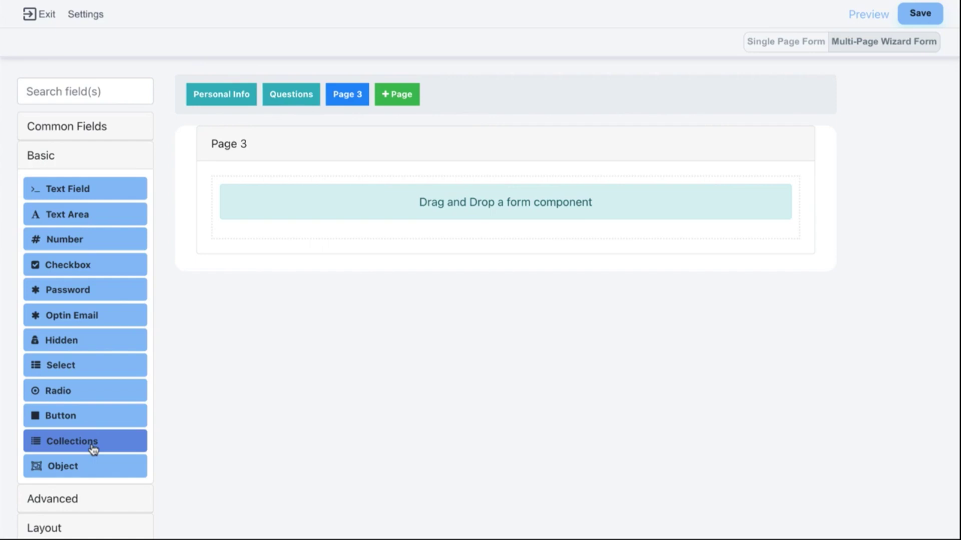
pyautogui.click(100, 155)
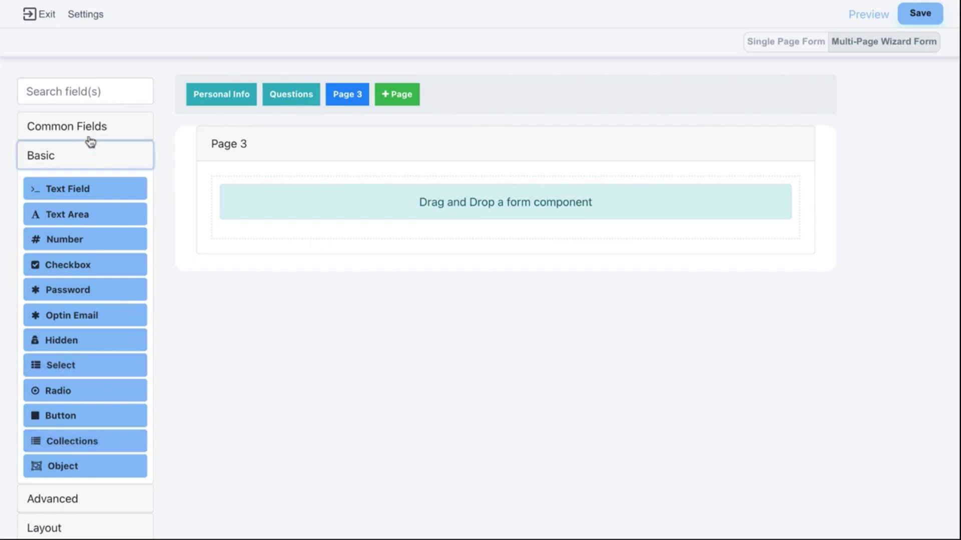
pyautogui.click(92, 131)
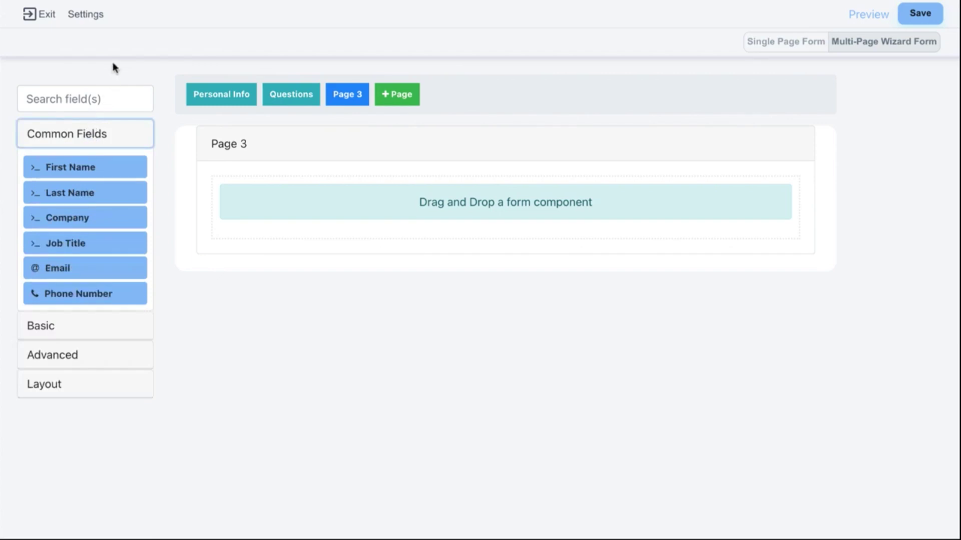
# Set the form width to Wide in the form settings and look through the available themes
pyautogui.click(94, 19)
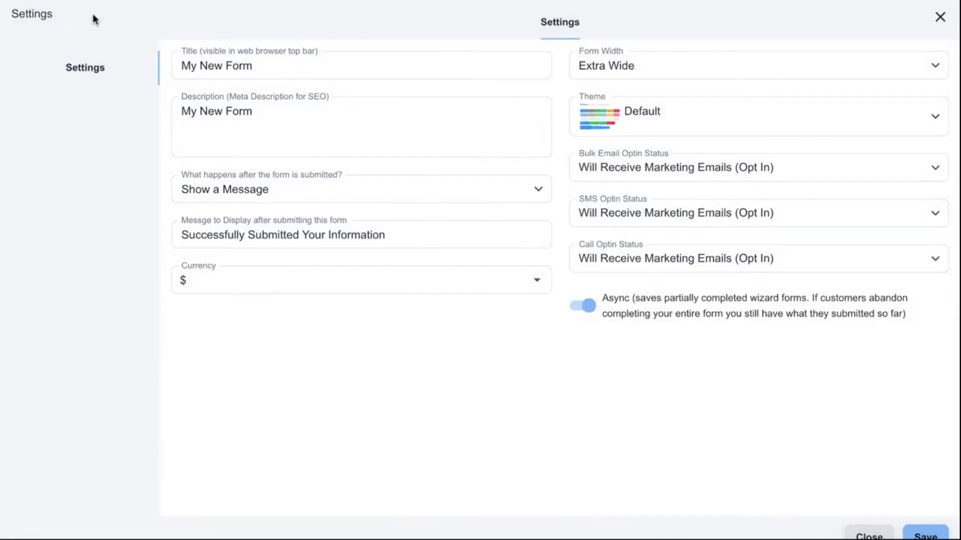
pyautogui.click(615, 69)
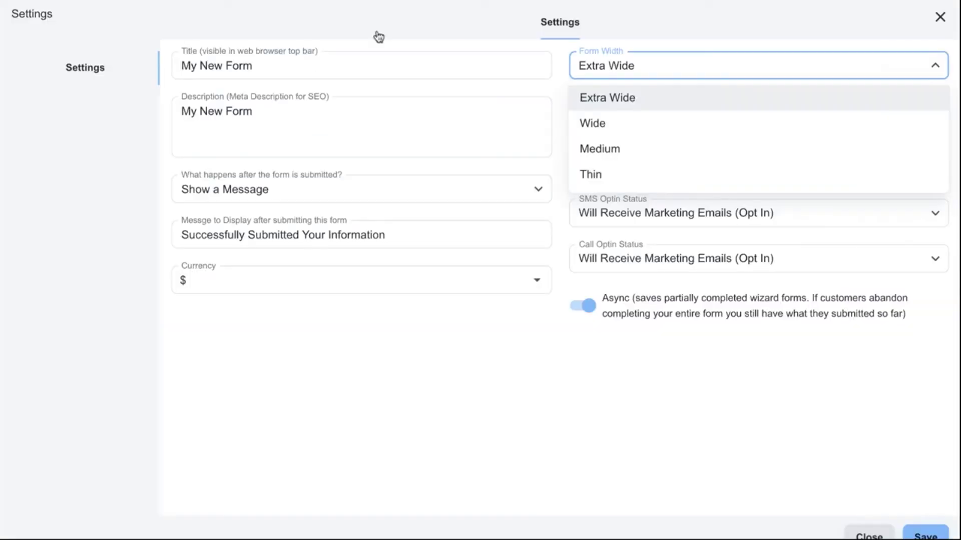
pyautogui.click(629, 121)
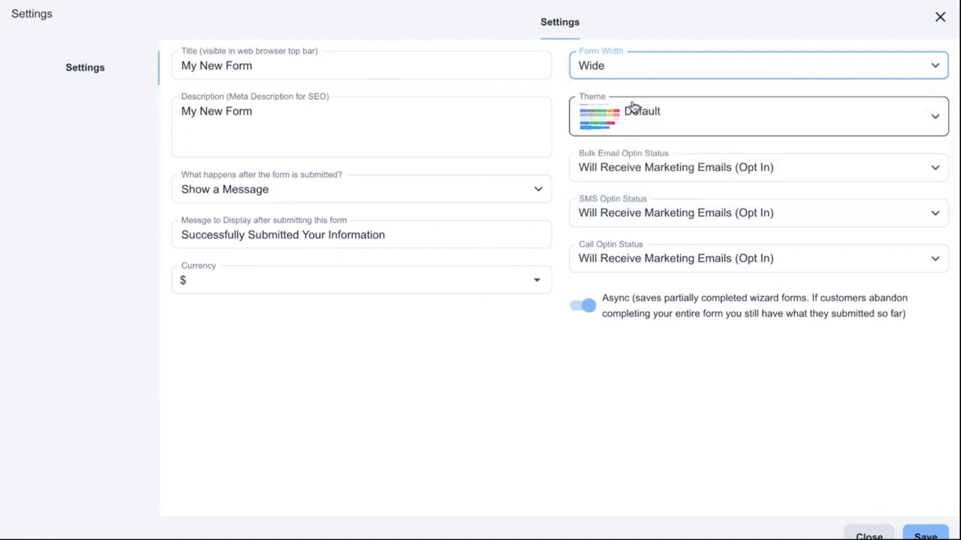
pyautogui.click(660, 118)
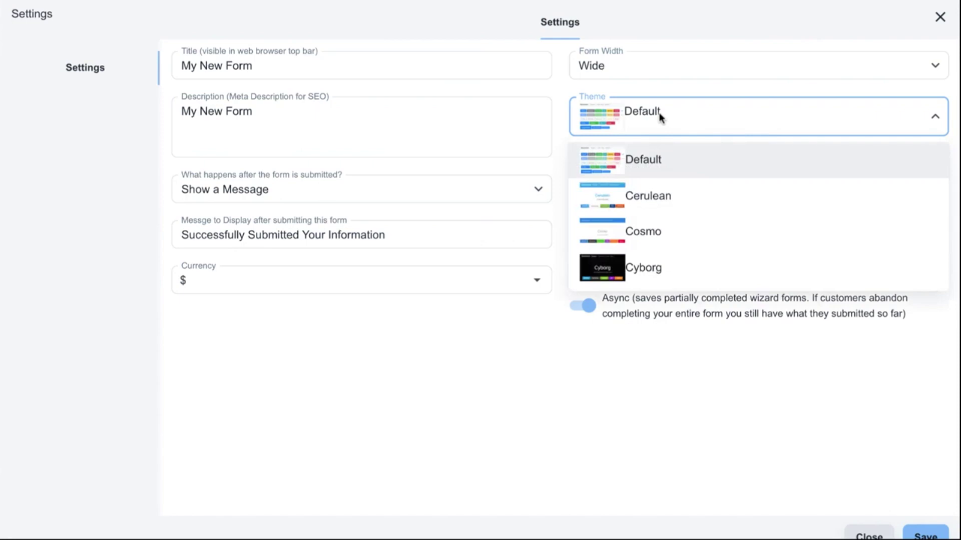
pyautogui.click(659, 118)
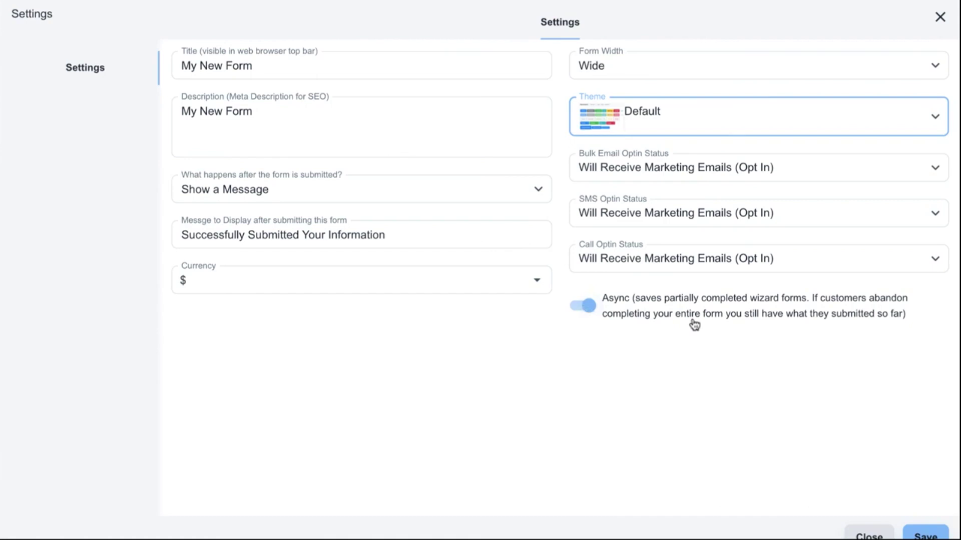
# Set the form to Redirect to another URL after submission and check the Currency setting
pyautogui.click(285, 196)
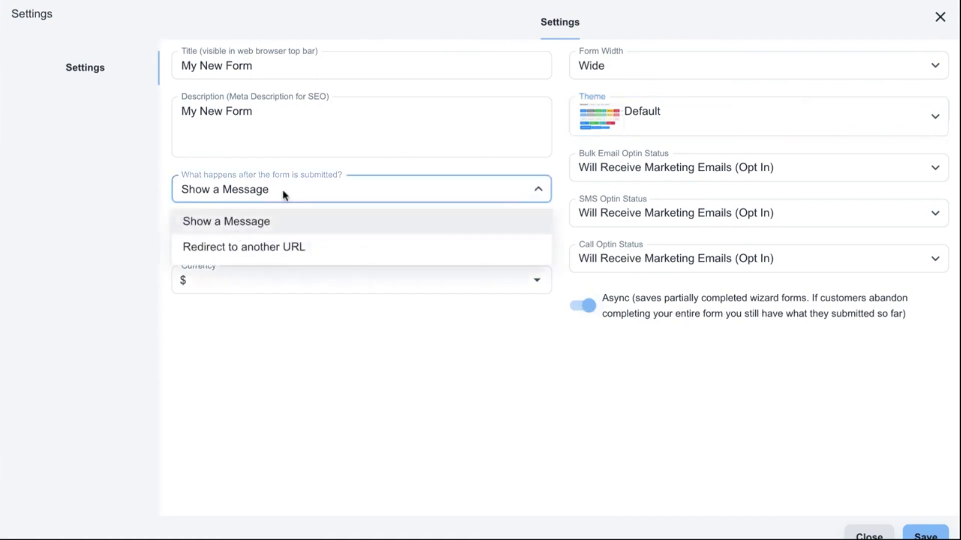
pyautogui.click(275, 250)
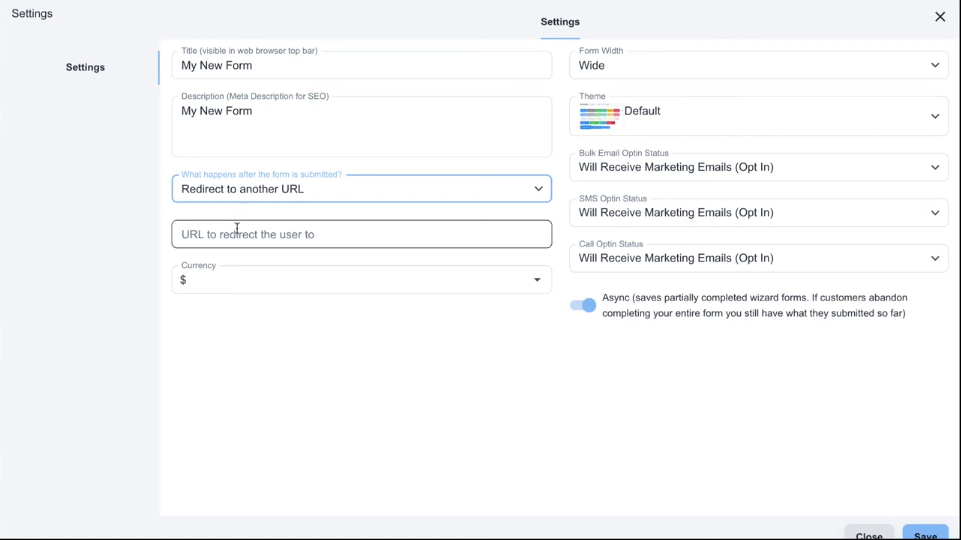
pyautogui.click(197, 284)
pyautogui.click(159, 288)
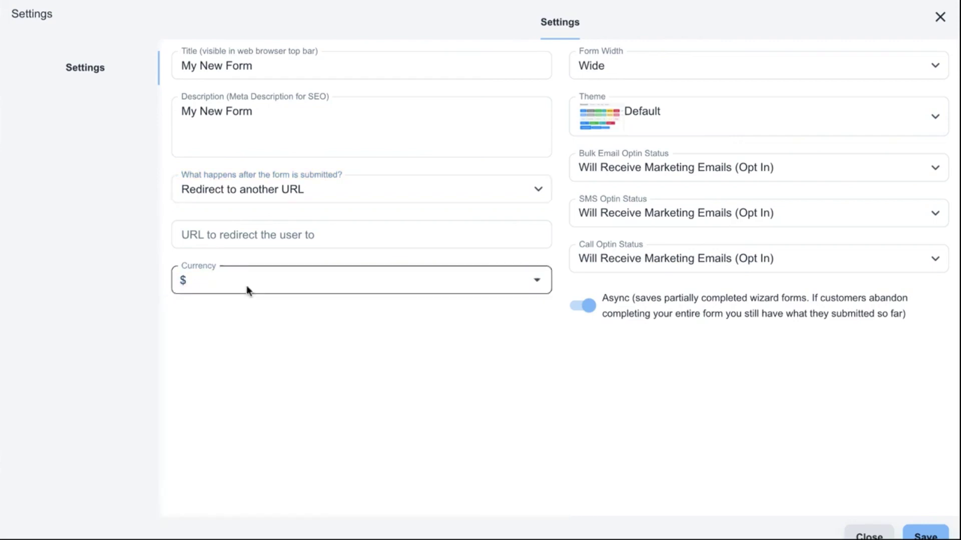
# Close the form settings without saving and exit the form builder
pyautogui.click(860, 529)
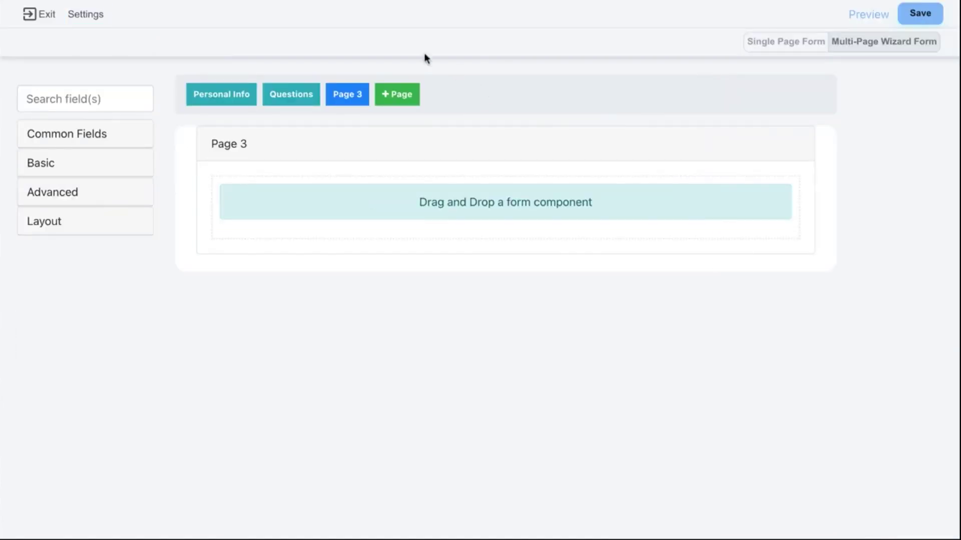
pyautogui.click(45, 23)
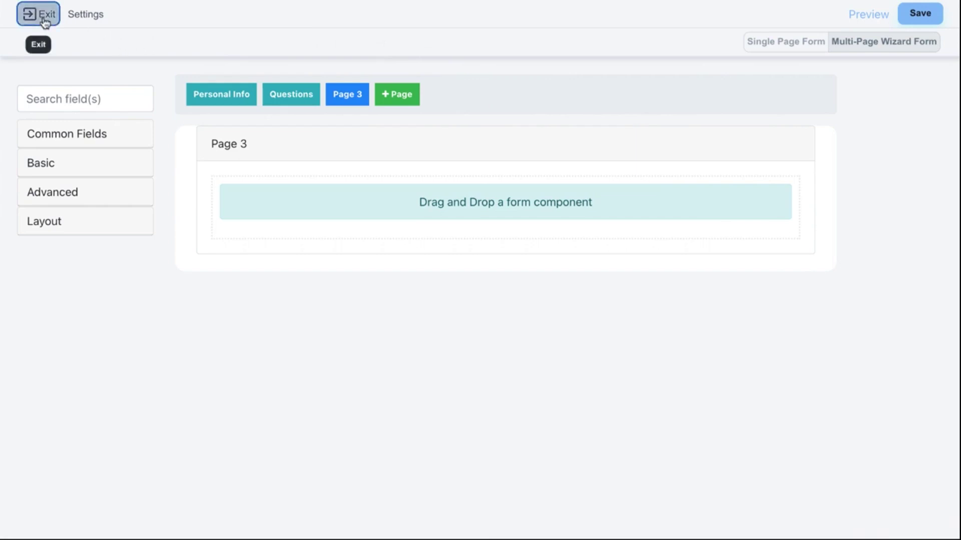